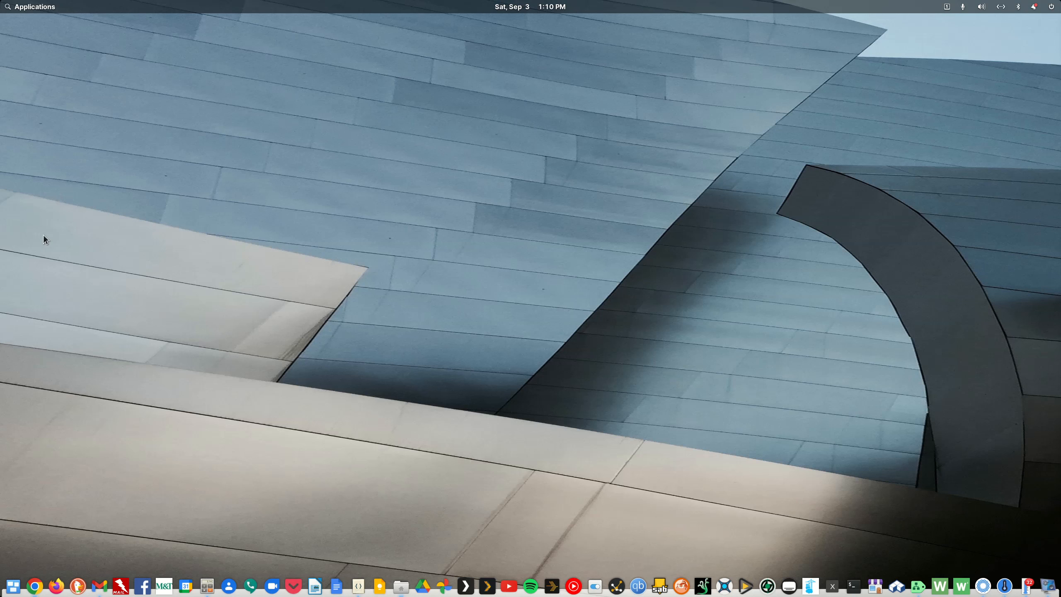
# - Look over the application categories and installed apps in the system's application launcher
pyautogui.click(30, 8)
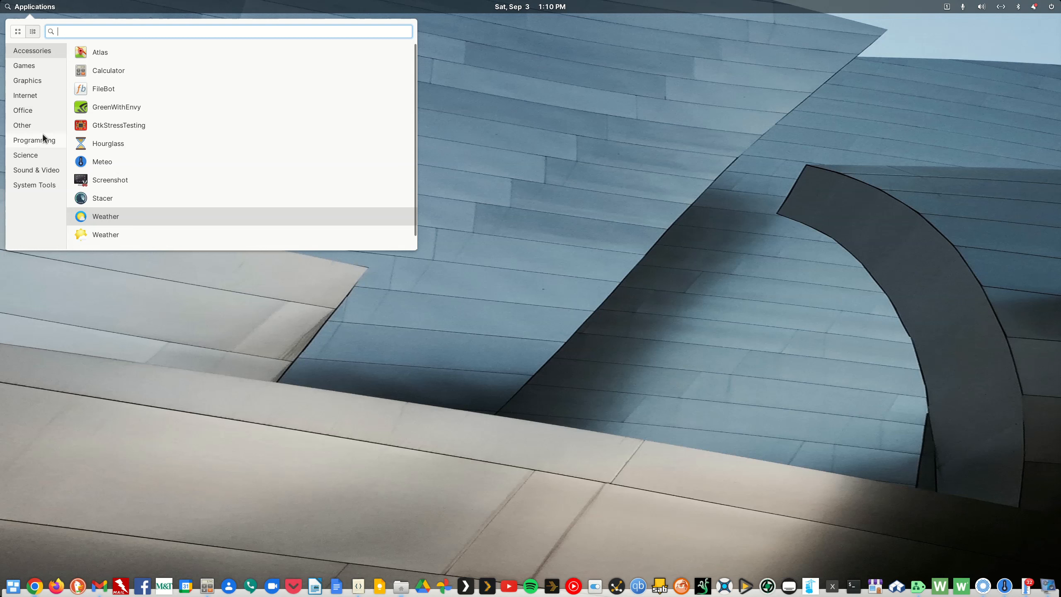
pyautogui.click(170, 334)
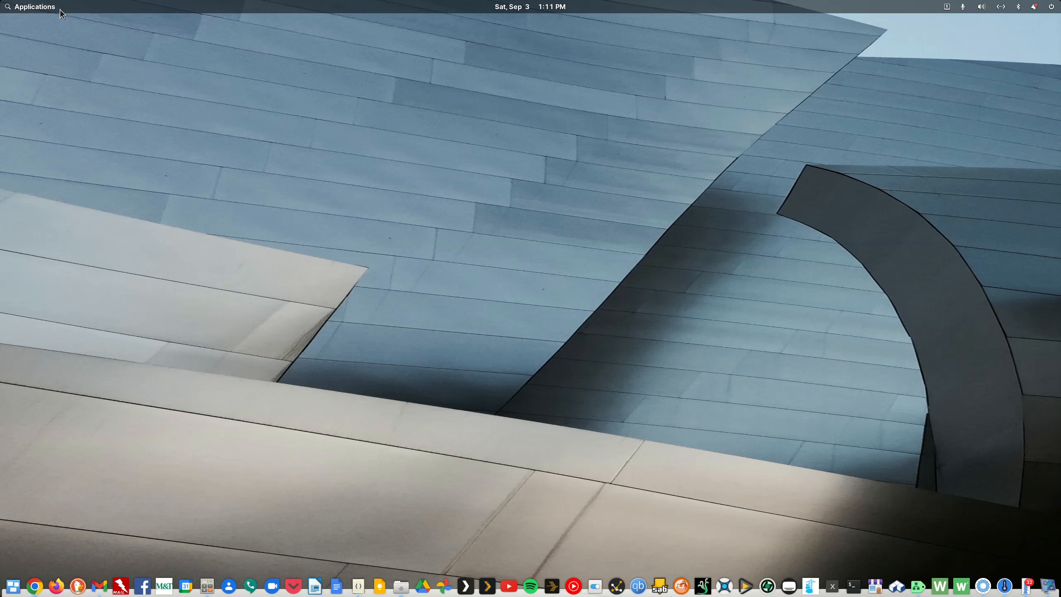
# - Check the October 2022 calendar events on the 1st, 6th, 11th and 24th, return to September and close the calendar
pyautogui.click(522, 12)
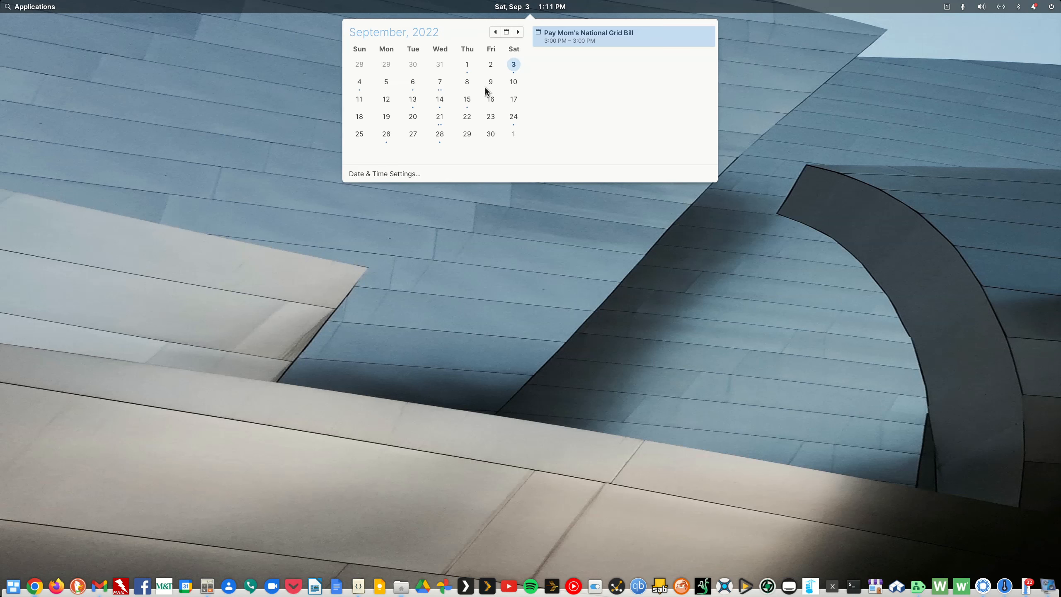
pyautogui.click(518, 32)
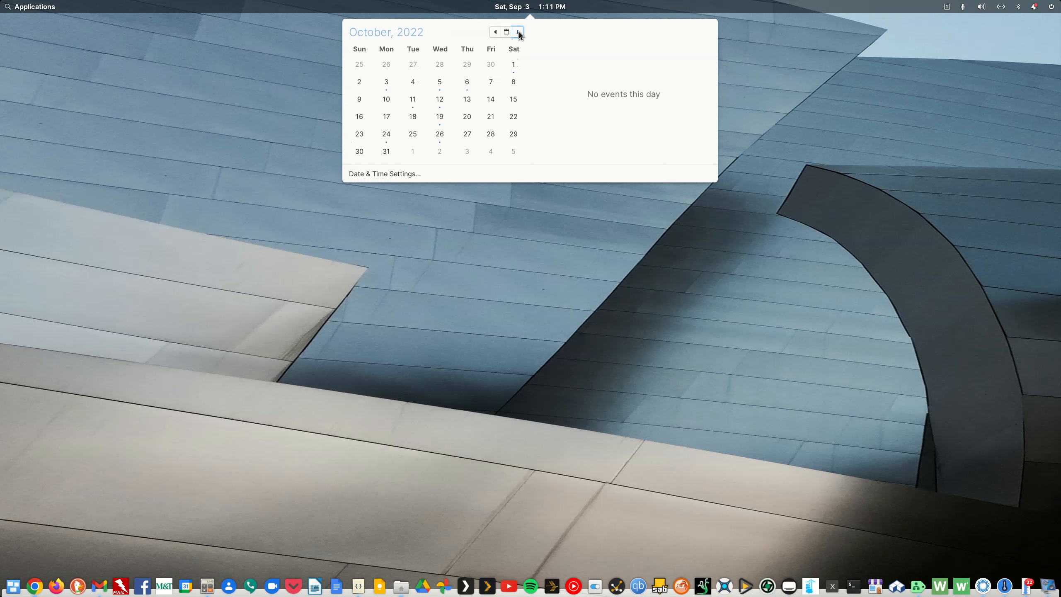
pyautogui.click(514, 72)
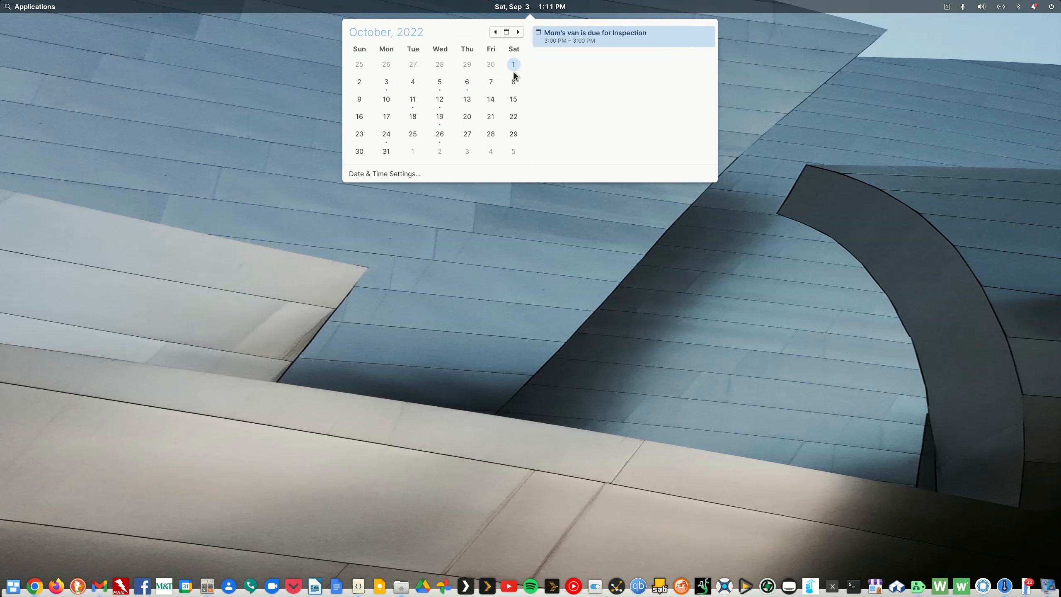
pyautogui.click(468, 88)
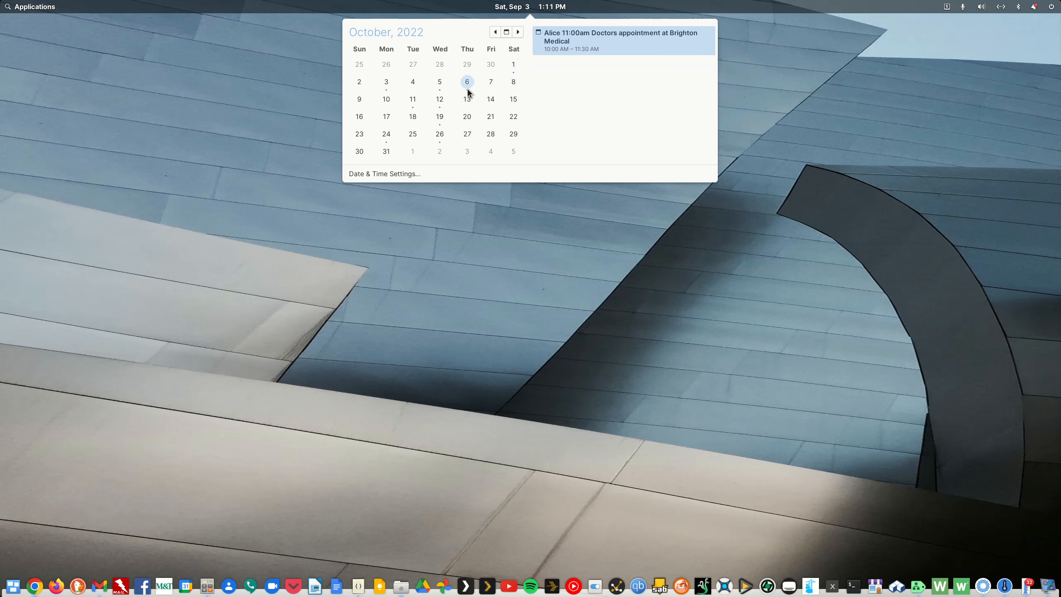
pyautogui.click(413, 102)
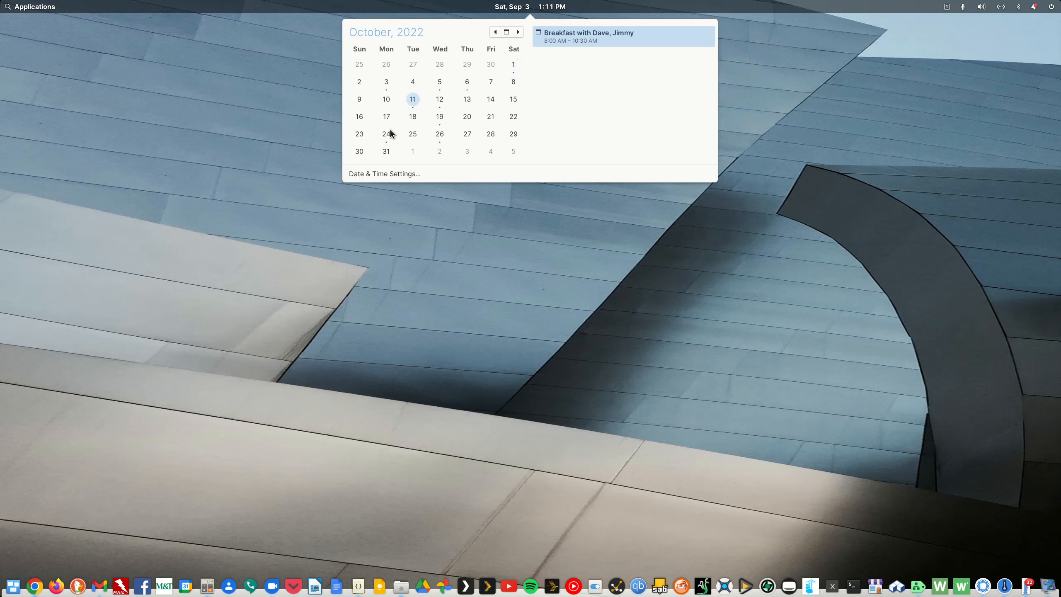
pyautogui.click(386, 141)
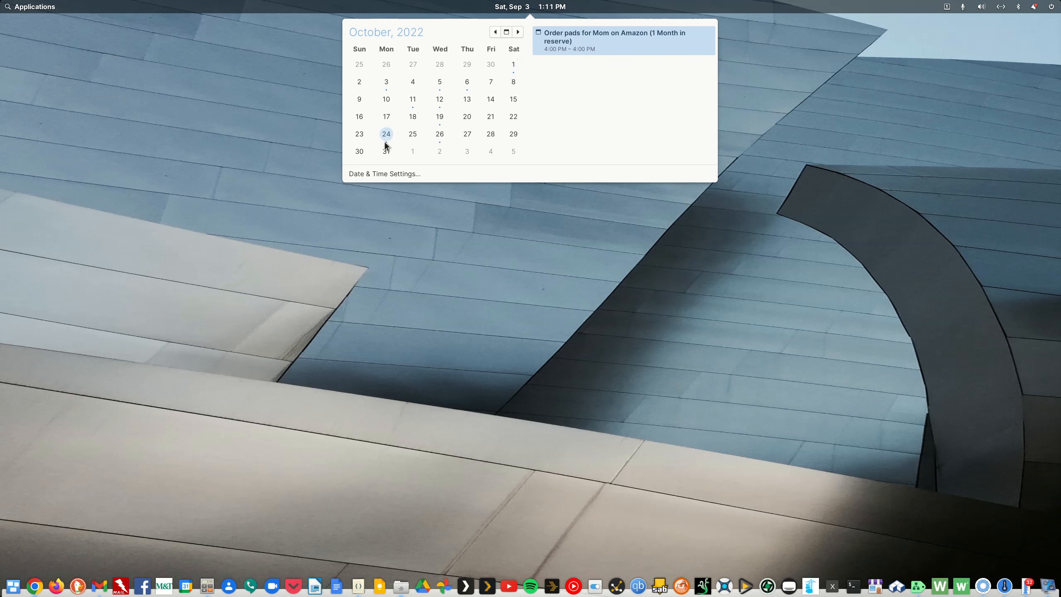
pyautogui.click(494, 32)
pyautogui.click(793, 66)
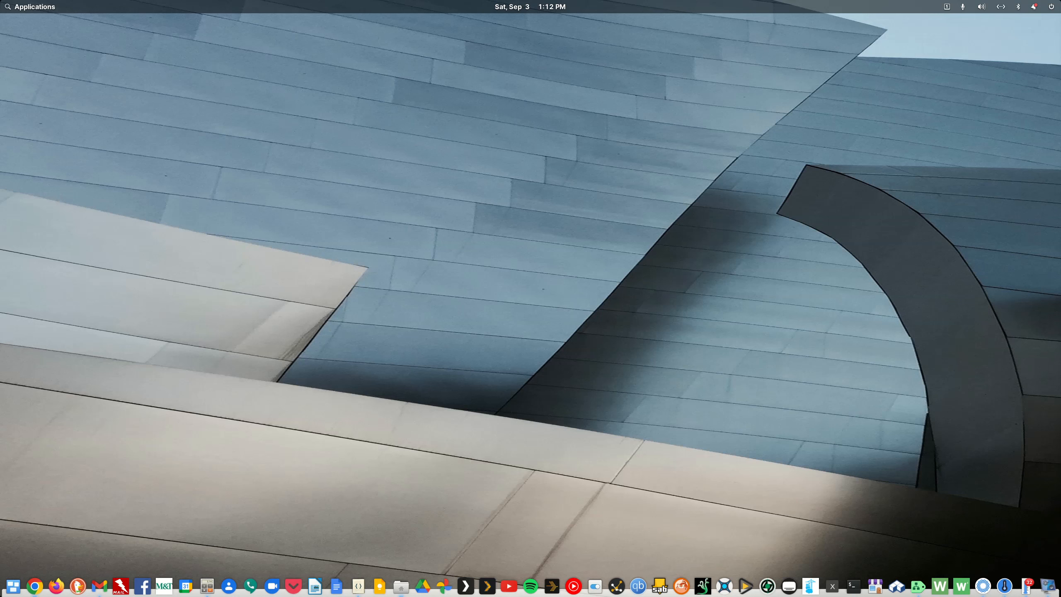
# - Review the system's sound, network and session controls without changing any of them
pyautogui.click(980, 7)
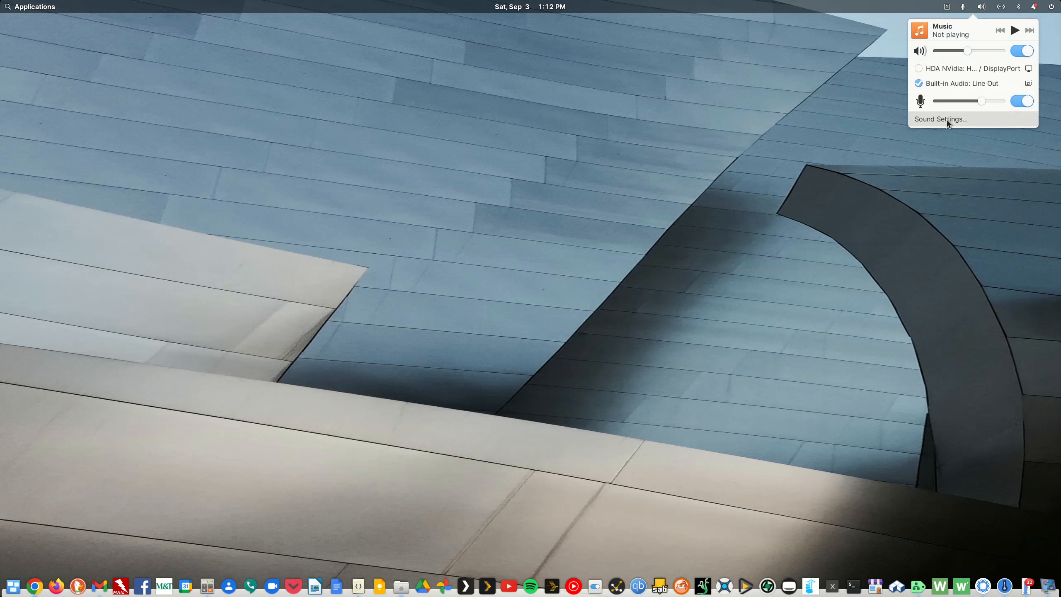
pyautogui.click(828, 114)
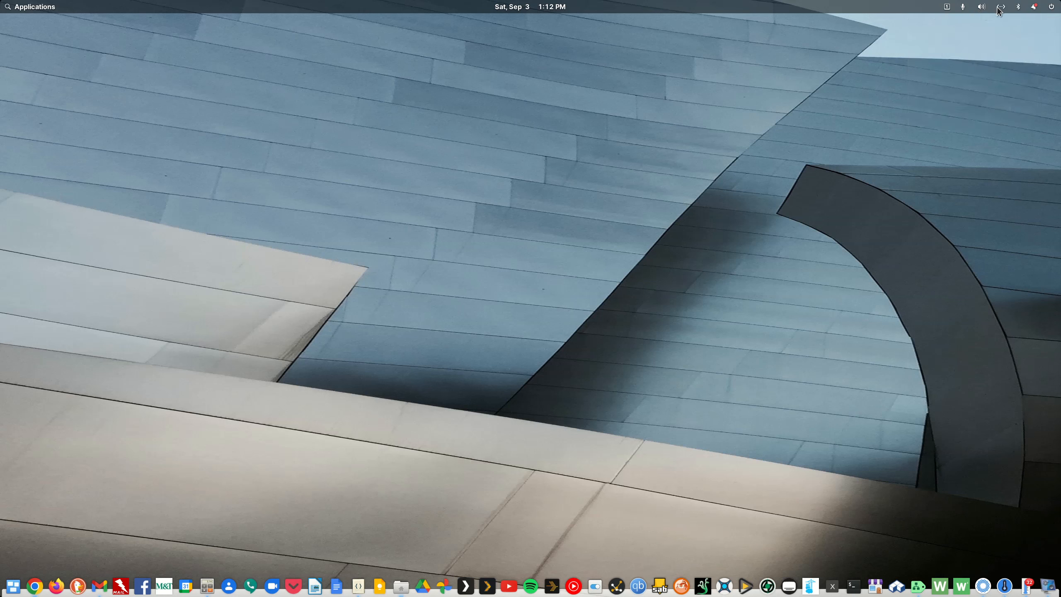
pyautogui.click(998, 8)
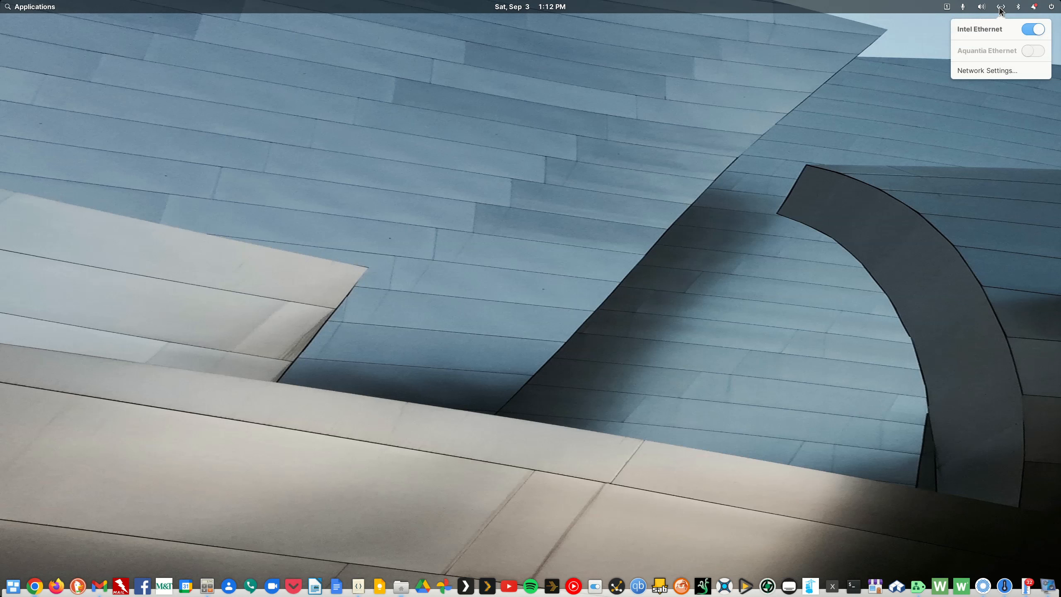
pyautogui.moveTo(1017, 9)
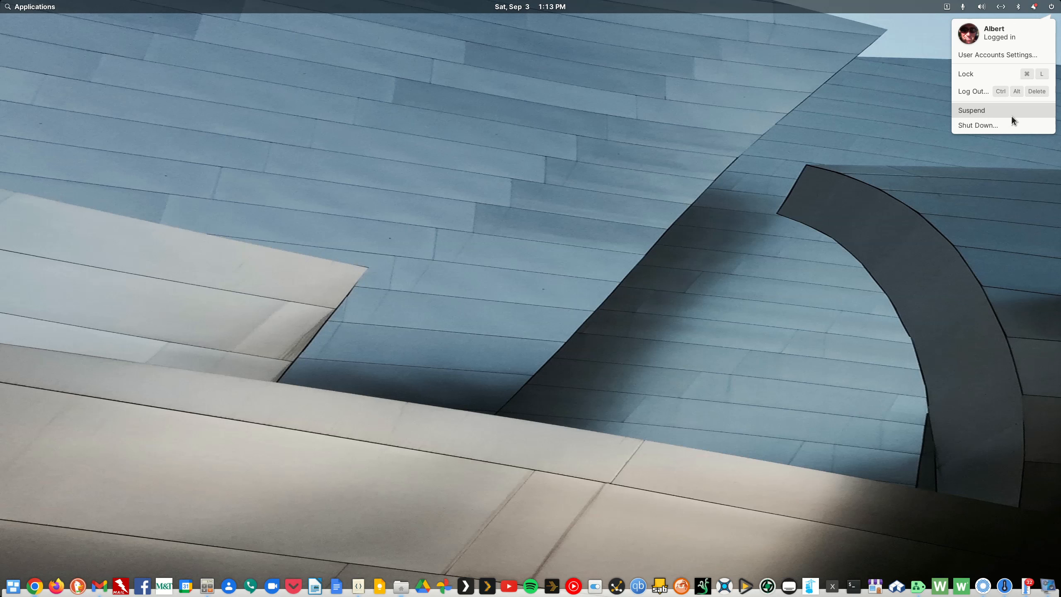
pyautogui.click(886, 111)
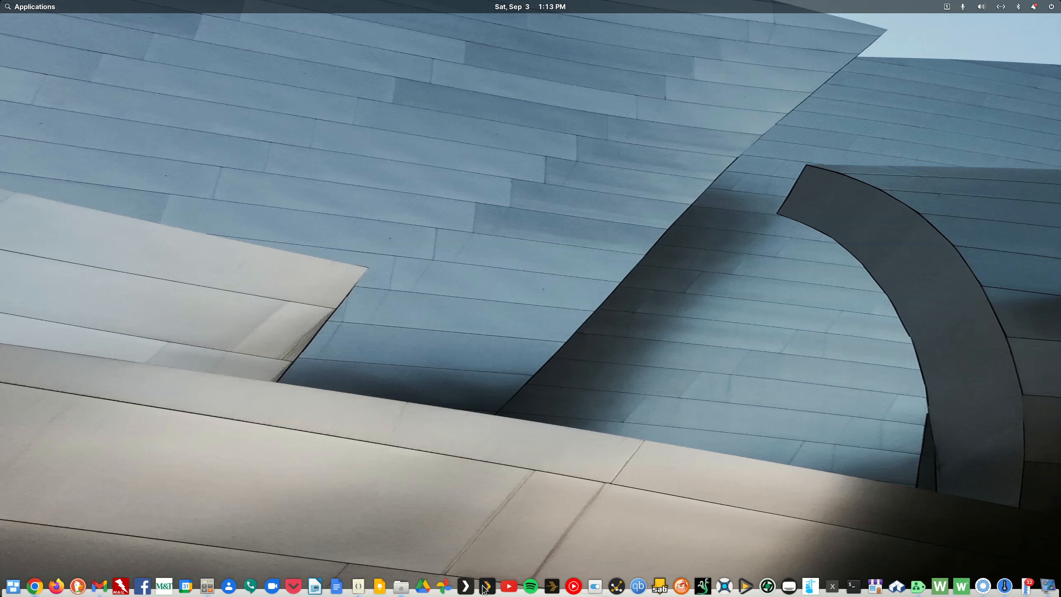
# - Open System Settings, reposition its window higher on the desktop and view the Tweaks settings
pyautogui.click(595, 587)
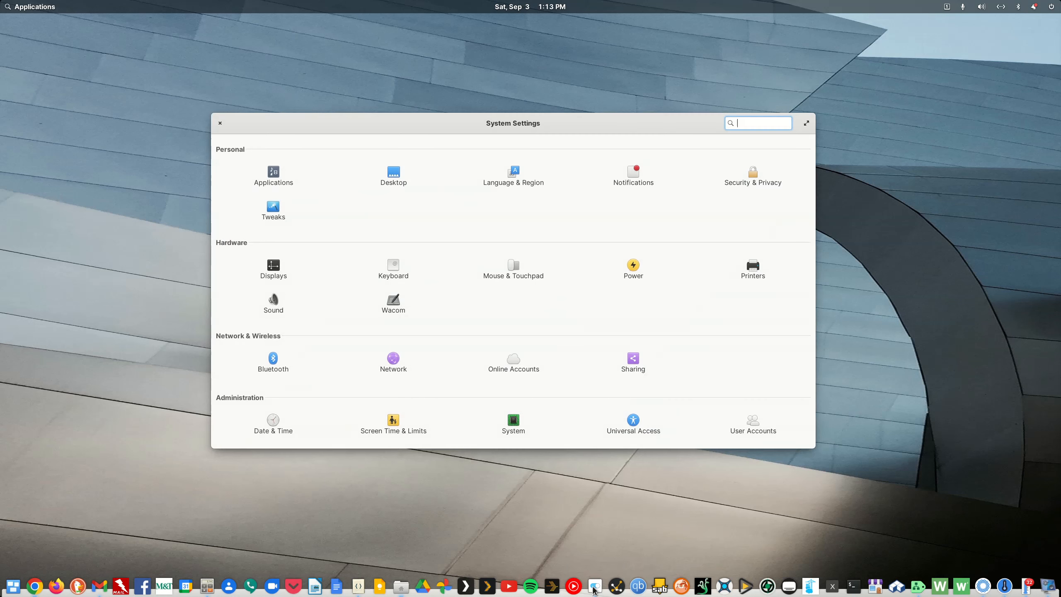
pyautogui.moveTo(313, 123); pyautogui.dragTo(299, 72)
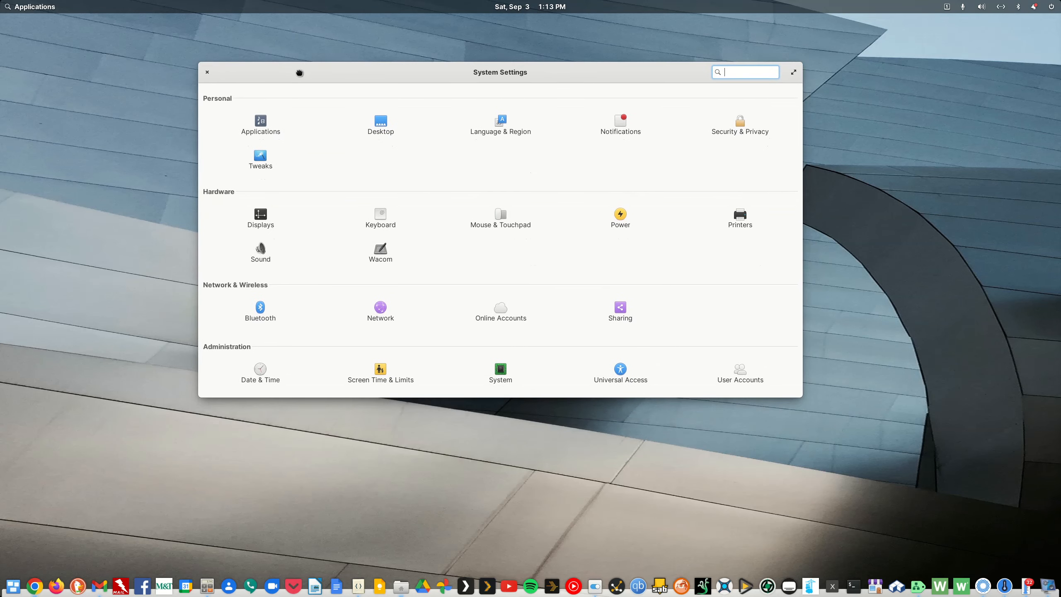
pyautogui.click(259, 157)
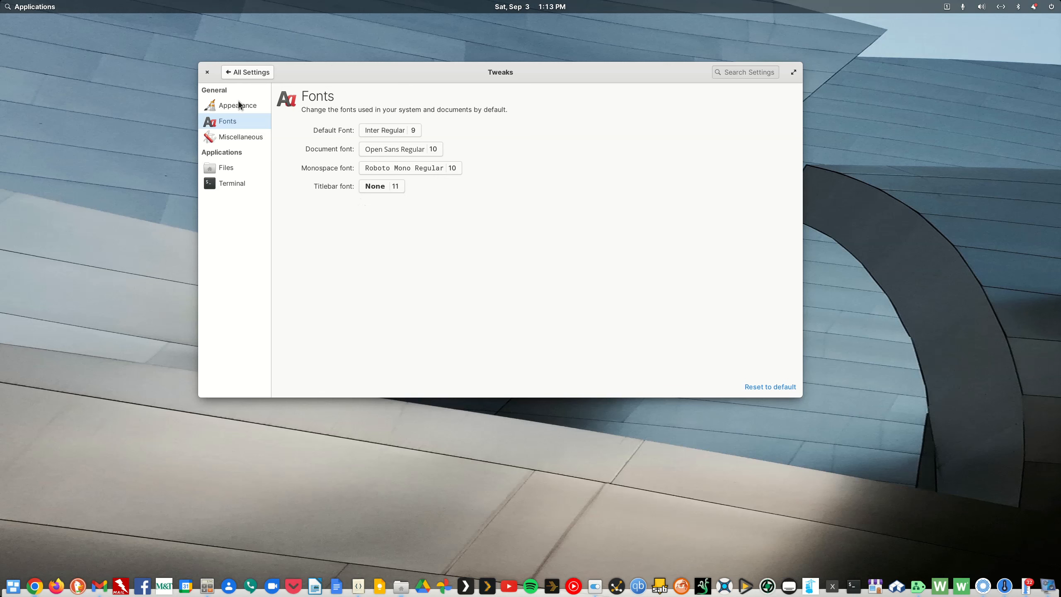
# - Review the default applications settings, checking the email client choices and keeping Files as the file browser
pyautogui.click(237, 75)
pyautogui.click(261, 122)
pyautogui.click(482, 165)
pyautogui.click(483, 169)
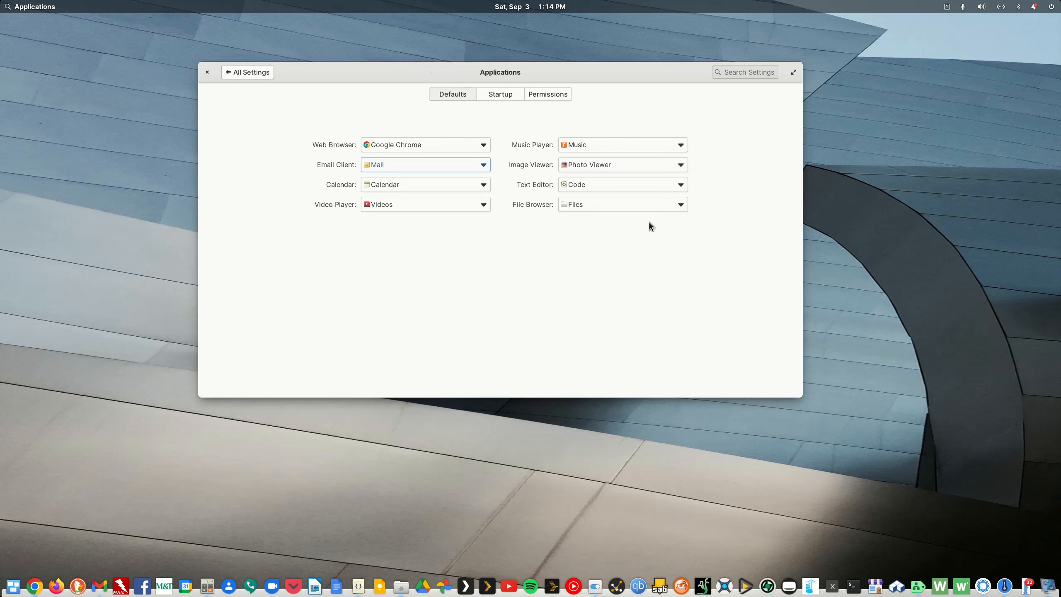
pyautogui.click(663, 204)
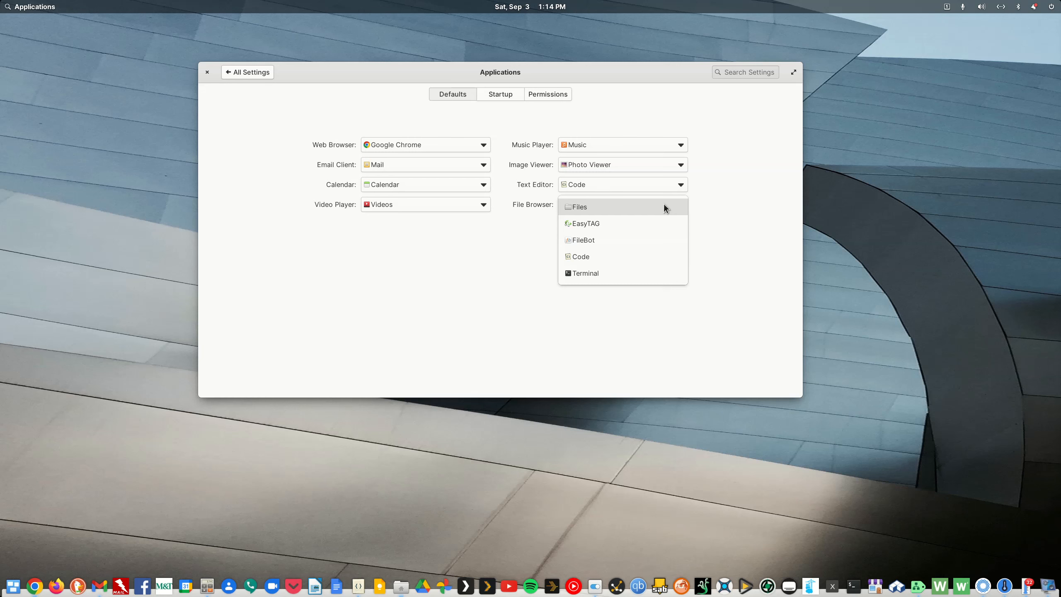
pyautogui.click(664, 206)
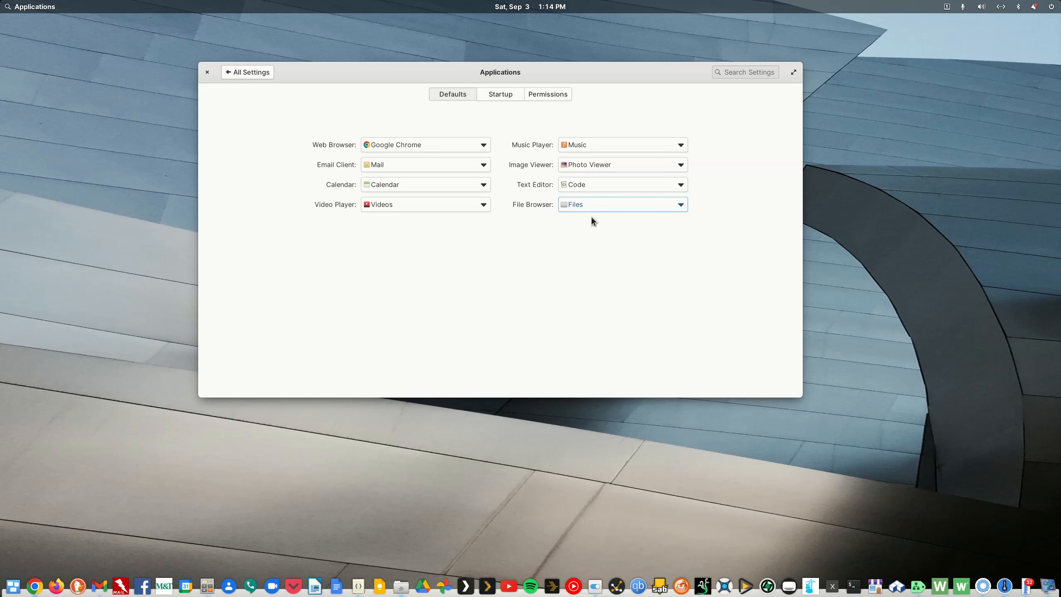
# - Switch to the Files app and open the Home folder
pyautogui.click(401, 586)
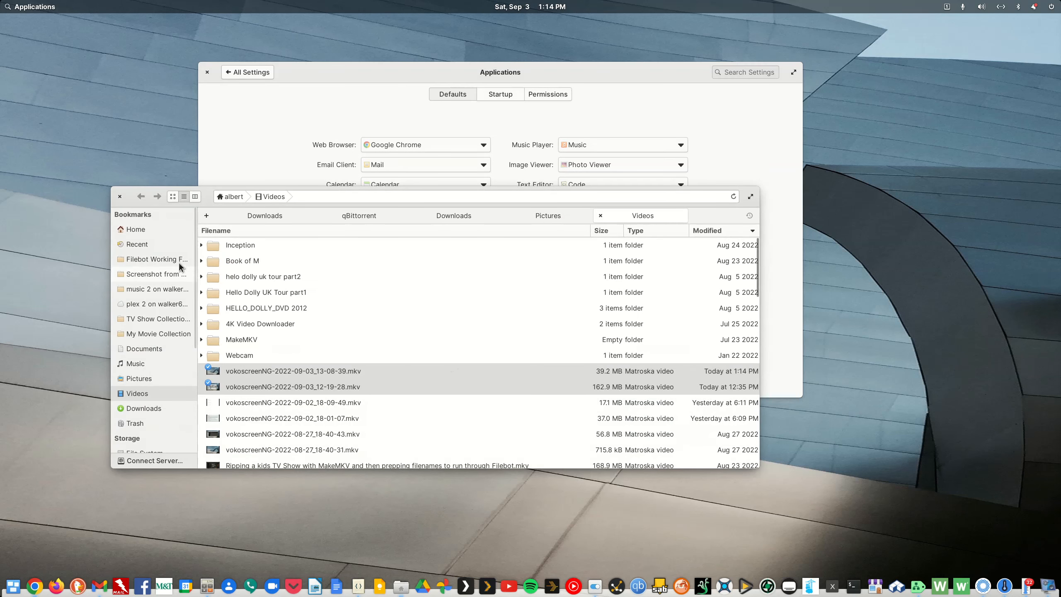
pyautogui.click(135, 230)
# - Bookmark the Fonts folder, and remove that bookmark again
pyautogui.rightClick(251, 308)
pyautogui.click(273, 464)
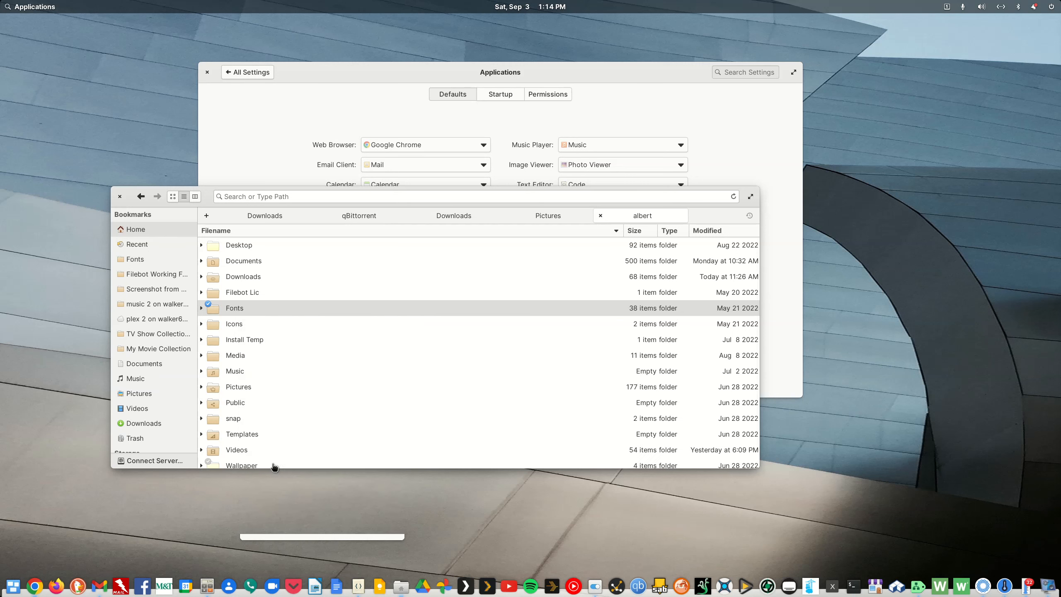
pyautogui.rightClick(138, 259)
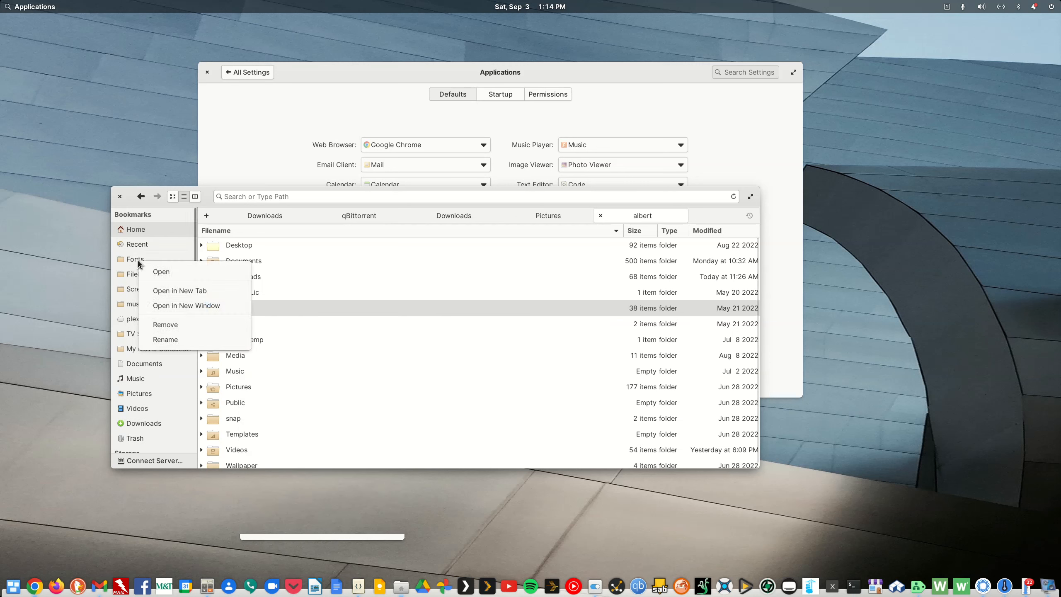
pyautogui.click(160, 325)
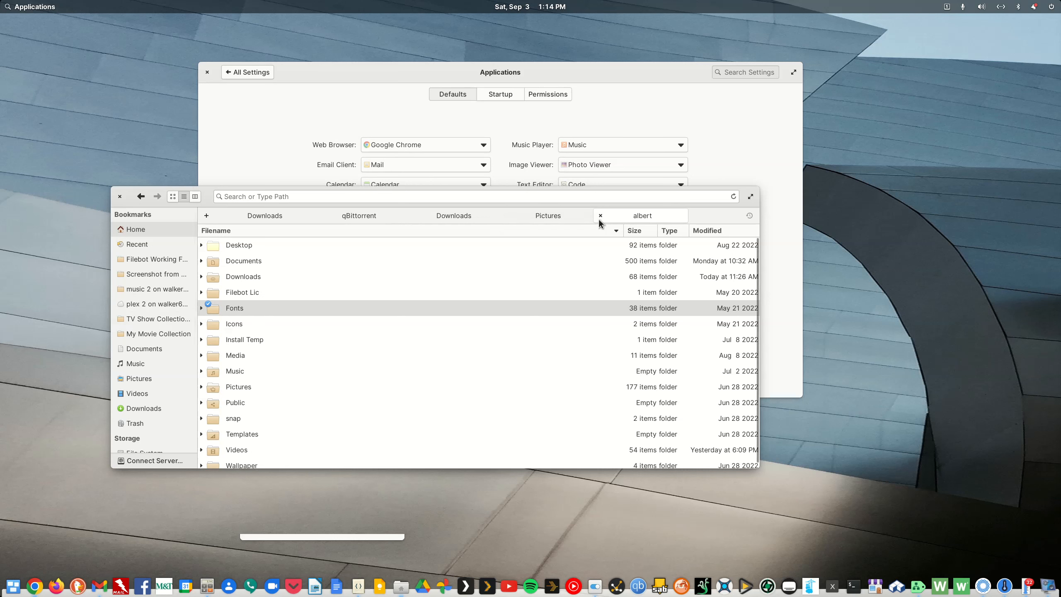
# - Close the qBittorrent tab and the Downloads tab beside it, and reposition the file manager window
pyautogui.click(315, 216)
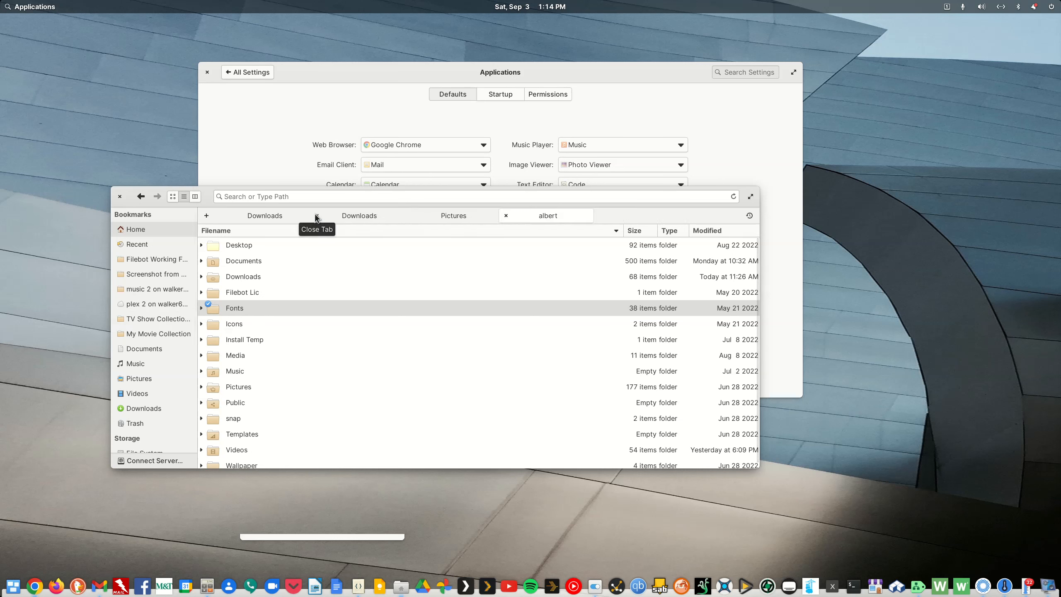
pyautogui.click(316, 216)
pyautogui.moveTo(208, 194); pyautogui.dragTo(251, 167)
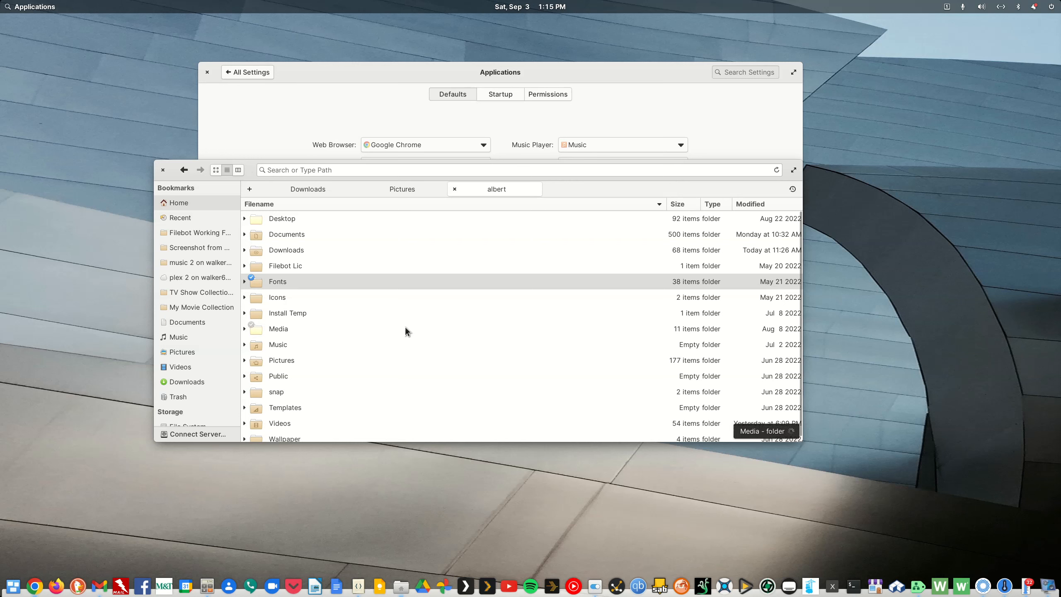
# - Open the Fonts folder and go back to the Home folder, twice in a row
pyautogui.click(284, 282)
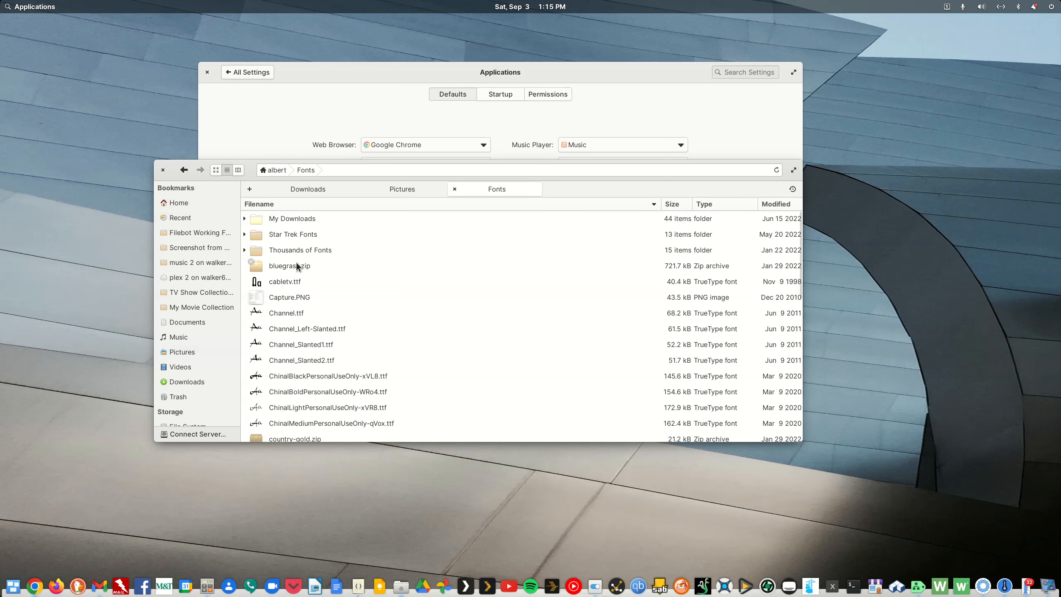
pyautogui.click(184, 170)
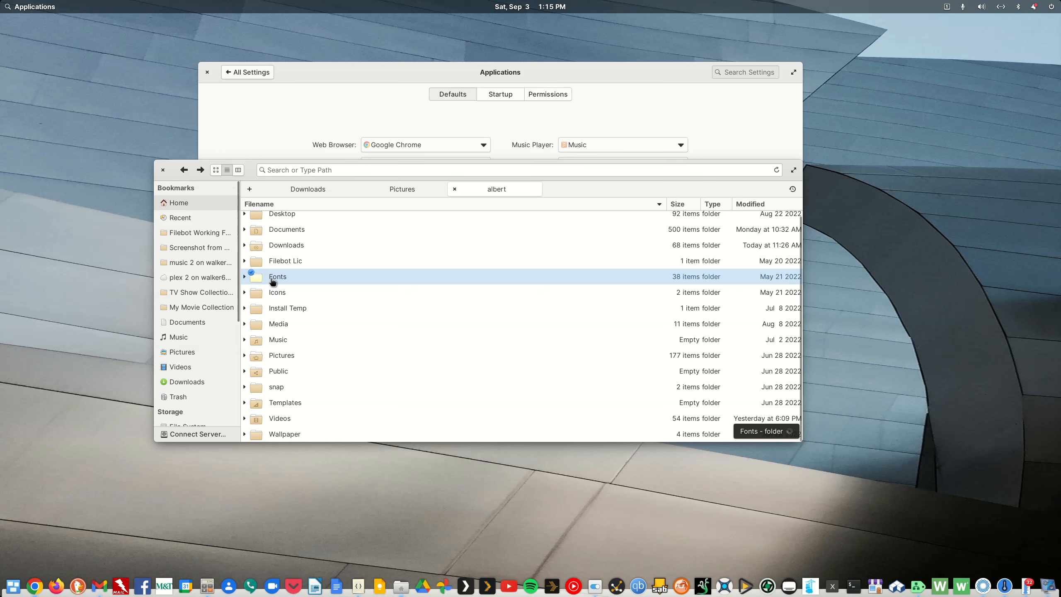
pyautogui.press('Return')
pyautogui.click(182, 170)
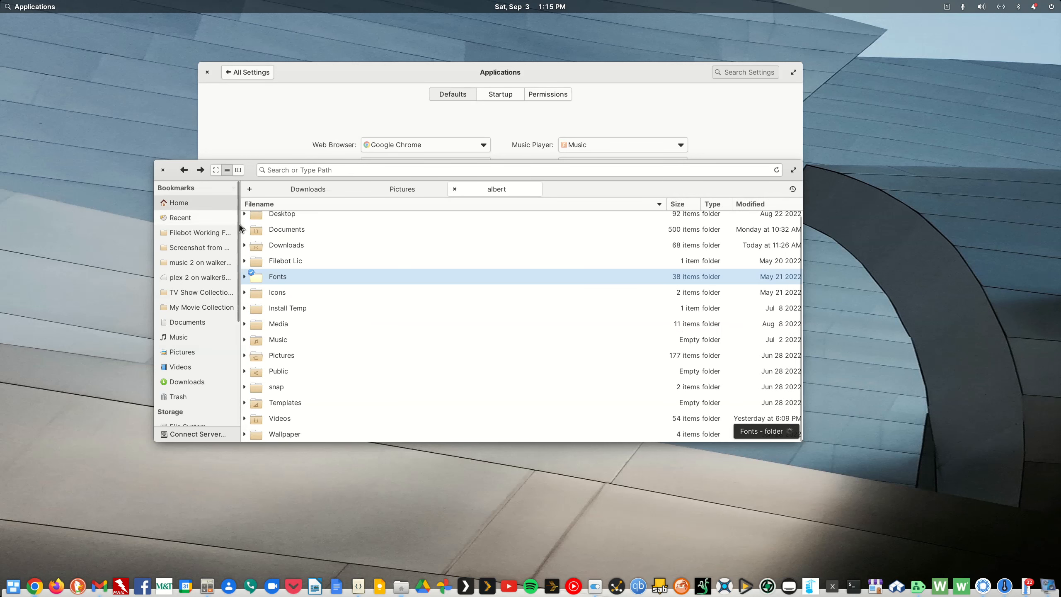
# - View the contents of bluegrass.zip in the Fonts folder, close the archive and return to the Home folder
pyautogui.click(274, 281)
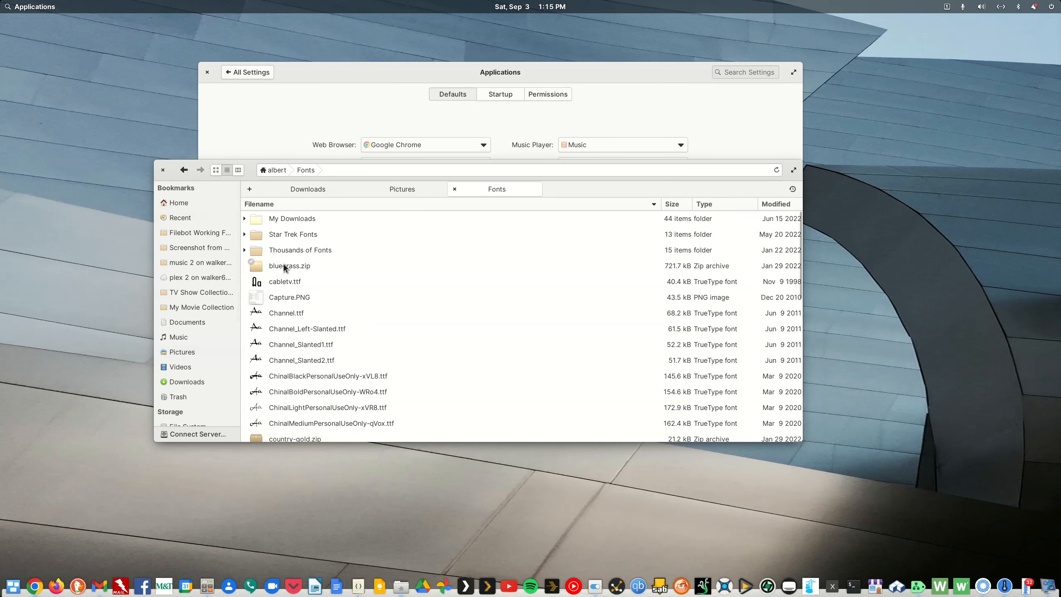
pyautogui.click(284, 266)
pyautogui.doubleClick(284, 267)
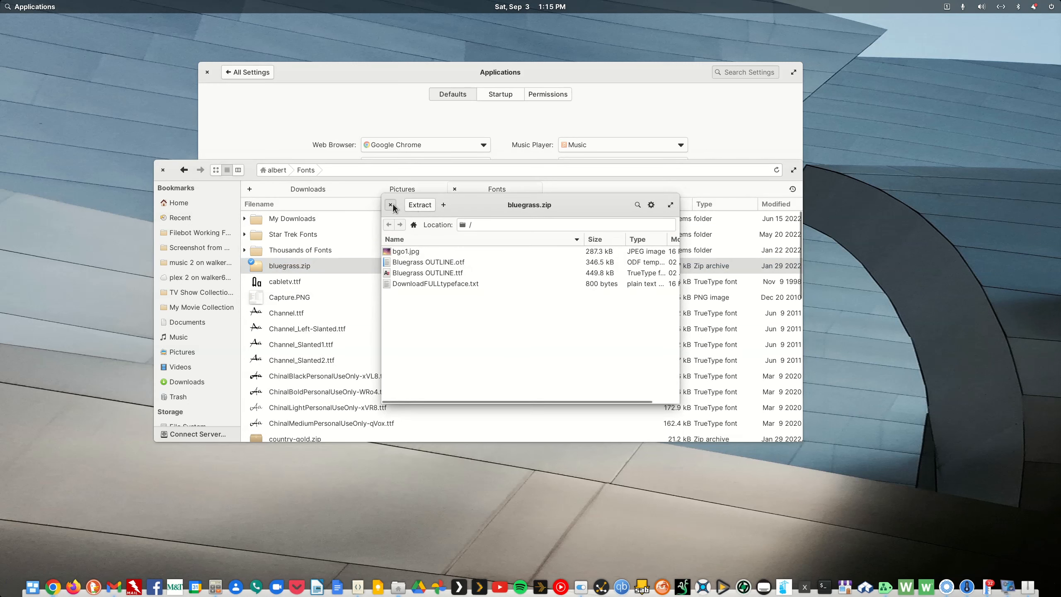
pyautogui.click(391, 205)
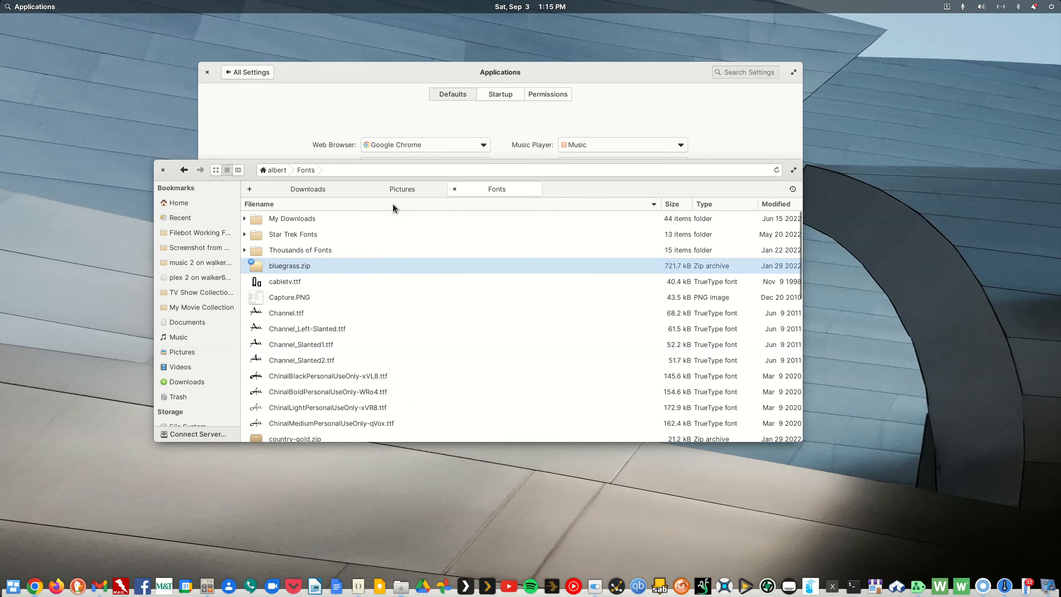
pyautogui.click(184, 169)
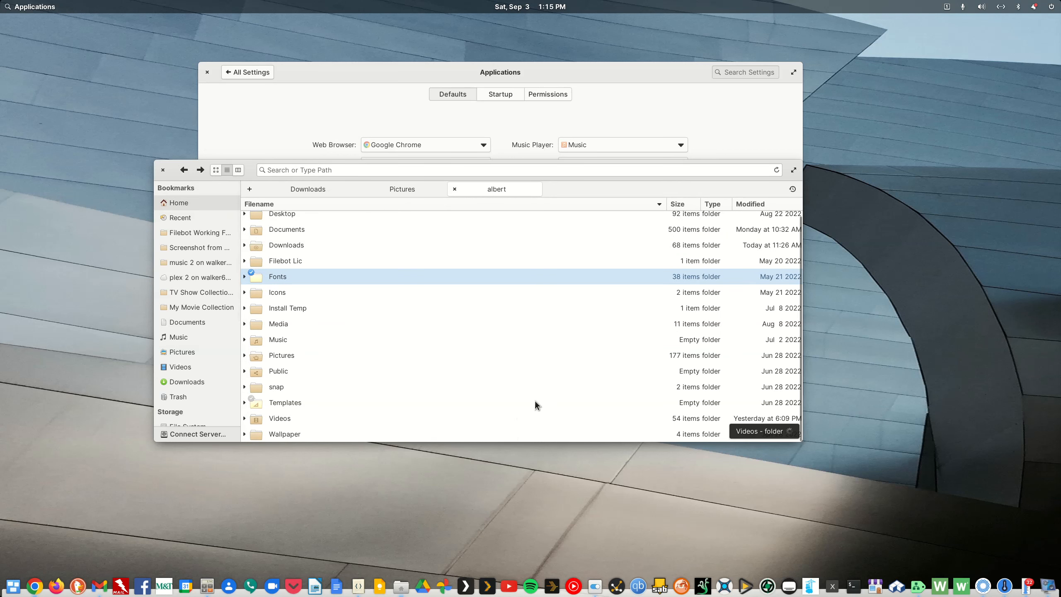
# - Maximize the file manager window and restore it to its previous size
pyautogui.click(794, 169)
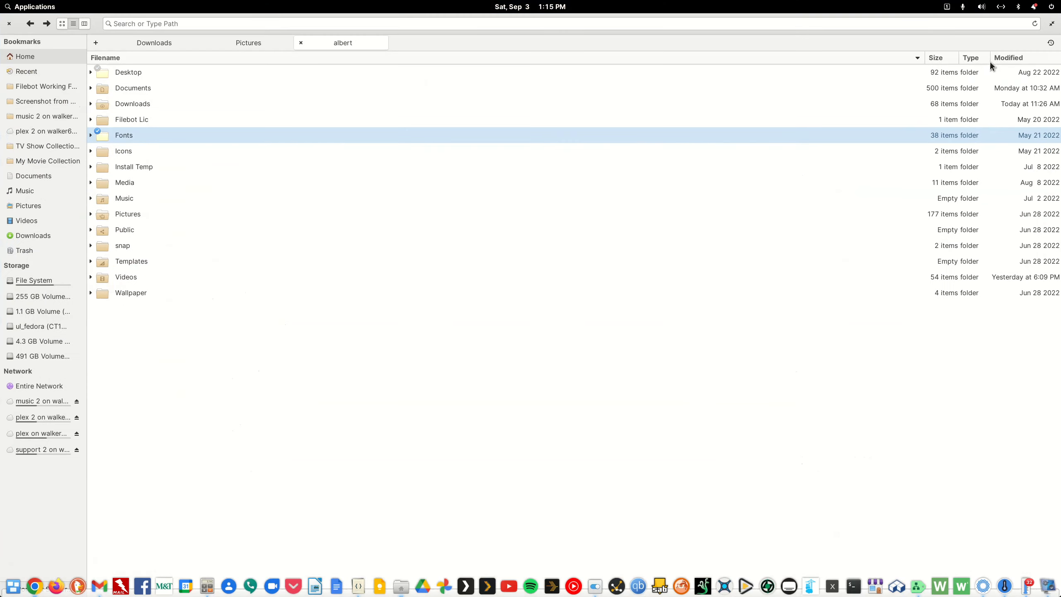
pyautogui.click(1049, 26)
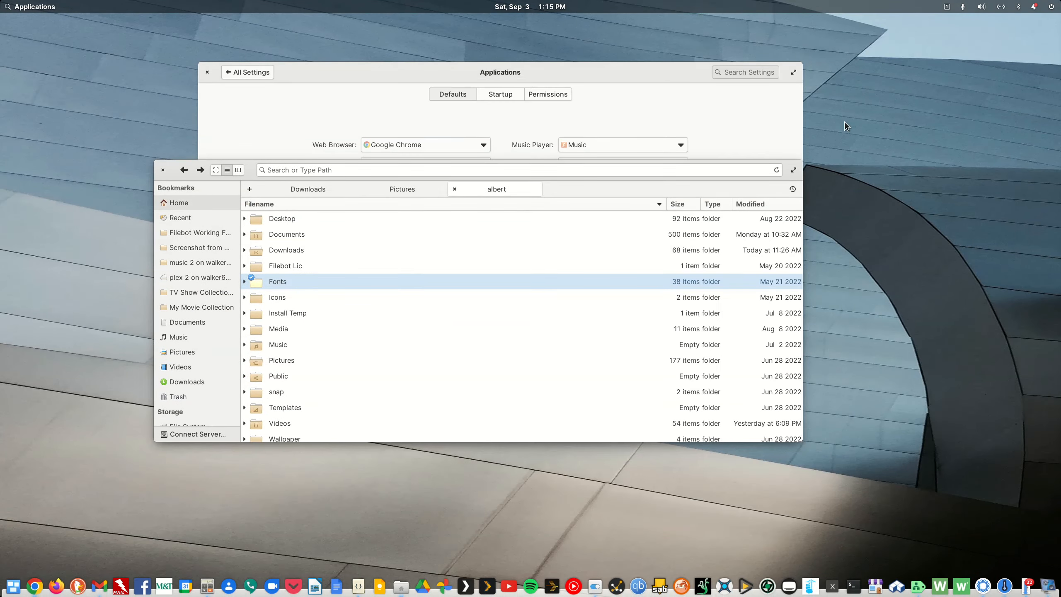
# - Minimize and restore the file manager window from the dock several times, leaving it minimized
pyautogui.click(400, 588)
pyautogui.click(400, 589)
pyautogui.click(400, 588)
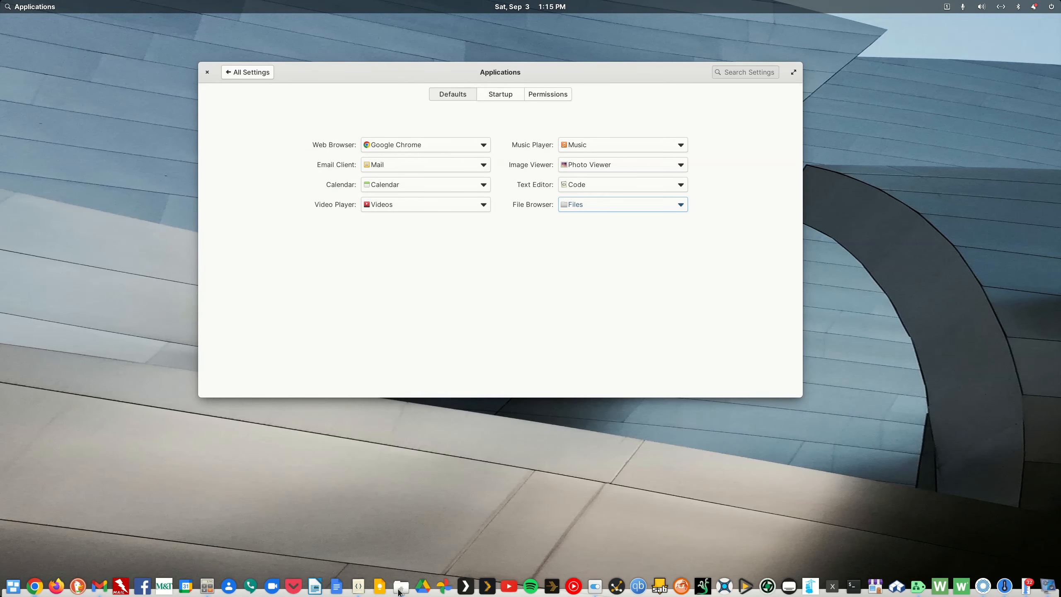
pyautogui.click(400, 590)
pyautogui.click(400, 590)
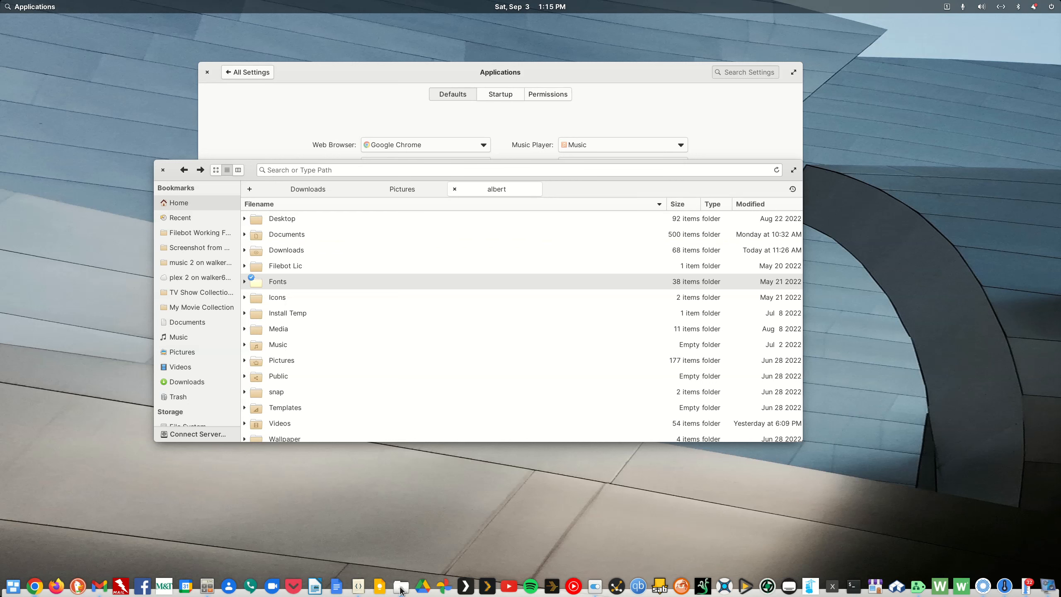
pyautogui.click(400, 589)
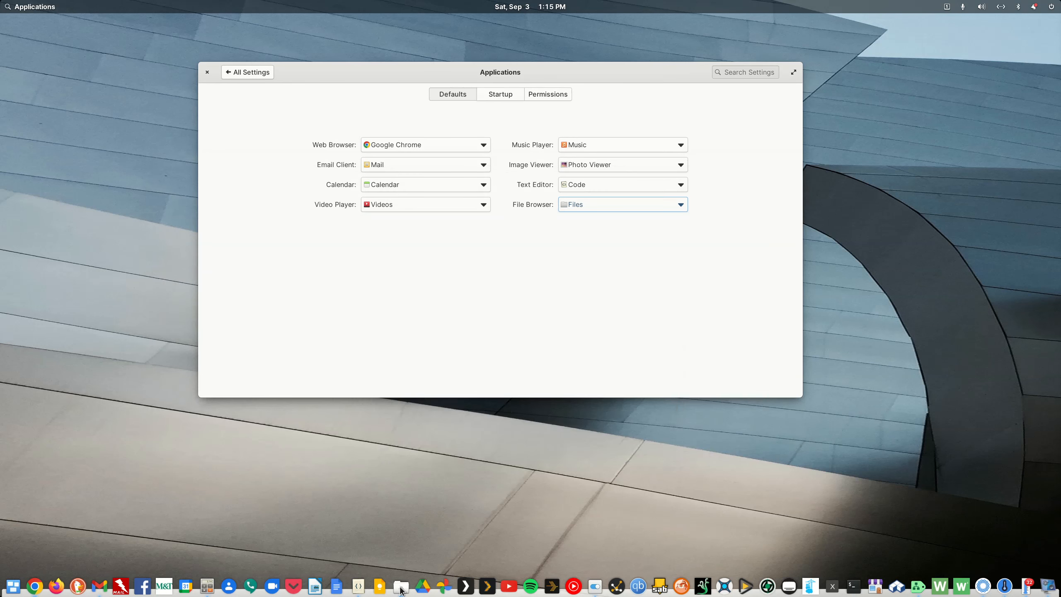
# - Open the Desktop settings and look through the available wallpapers and the picture placement options
pyautogui.click(255, 72)
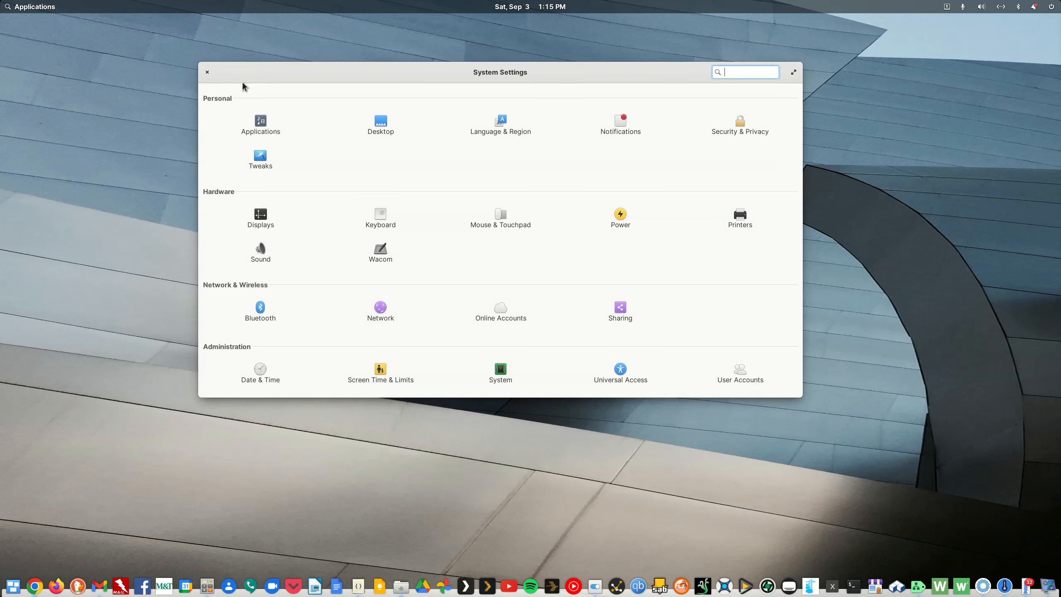
pyautogui.click(379, 124)
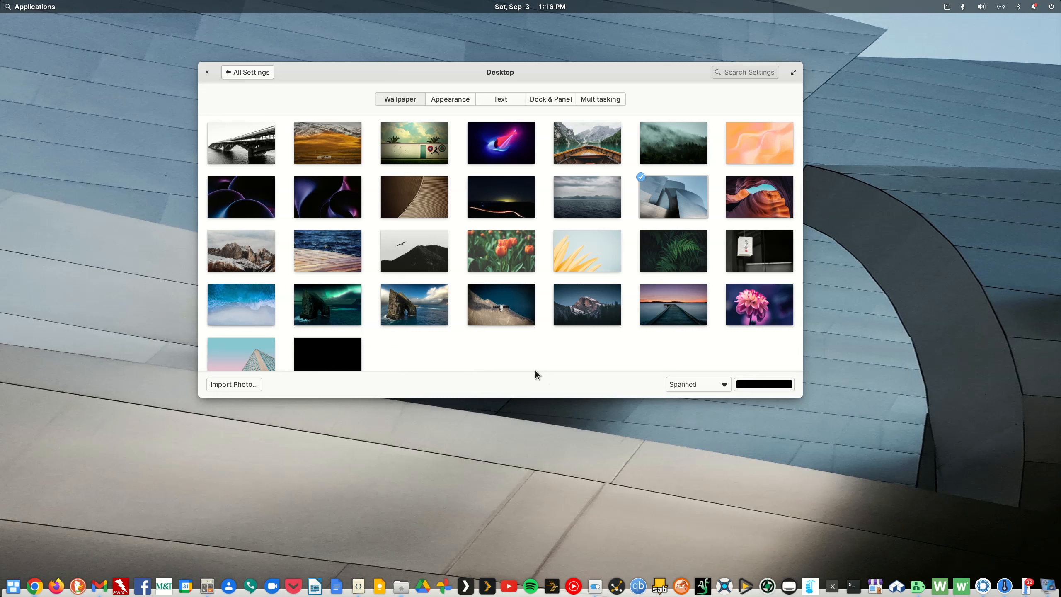
pyautogui.click(717, 384)
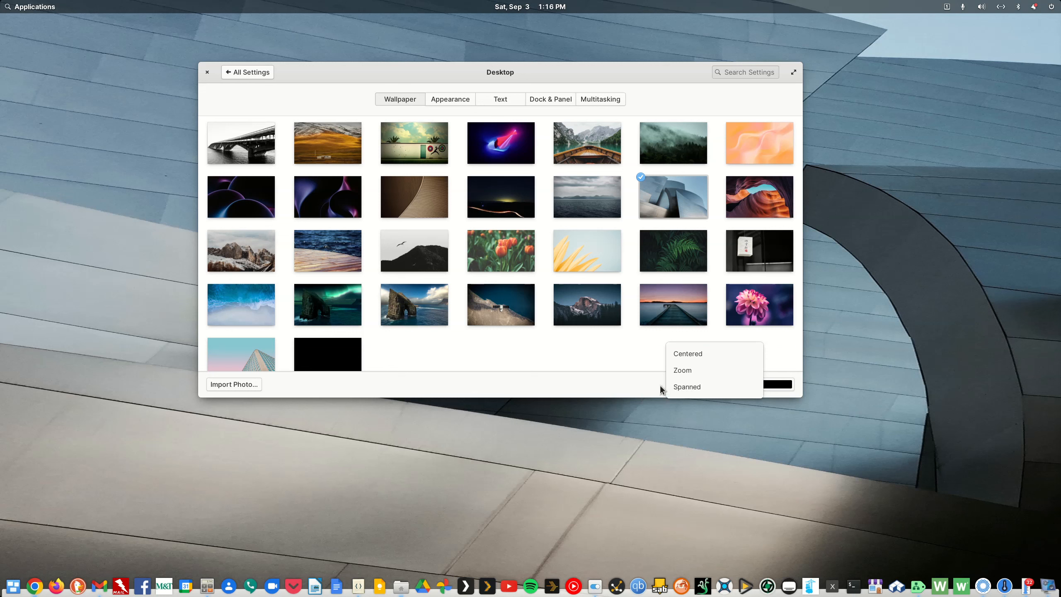
pyautogui.click(647, 388)
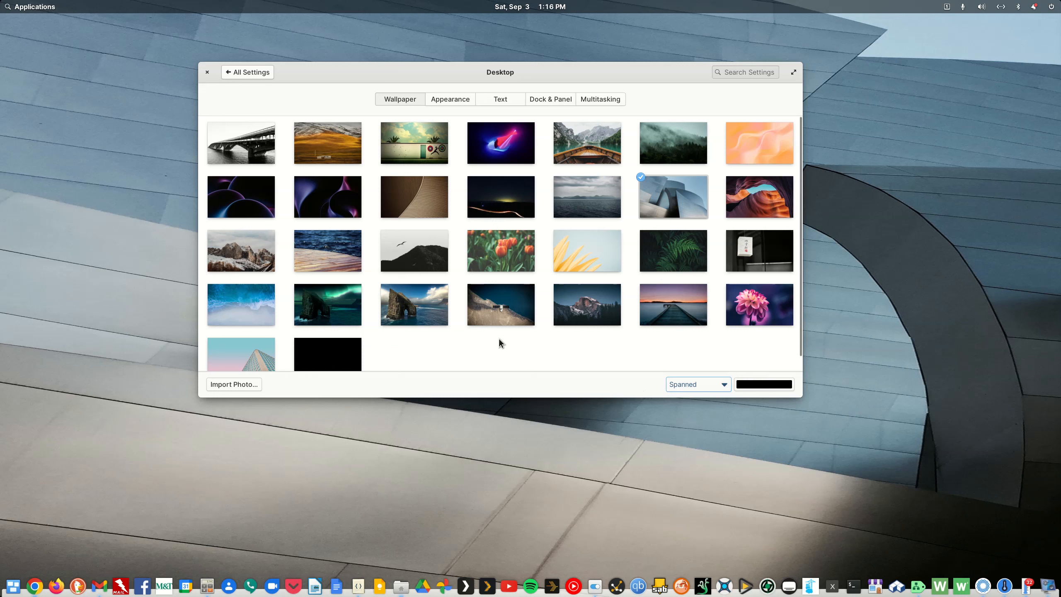
pyautogui.scroll(-1, 498, 338)
pyautogui.scroll(1, 498, 339)
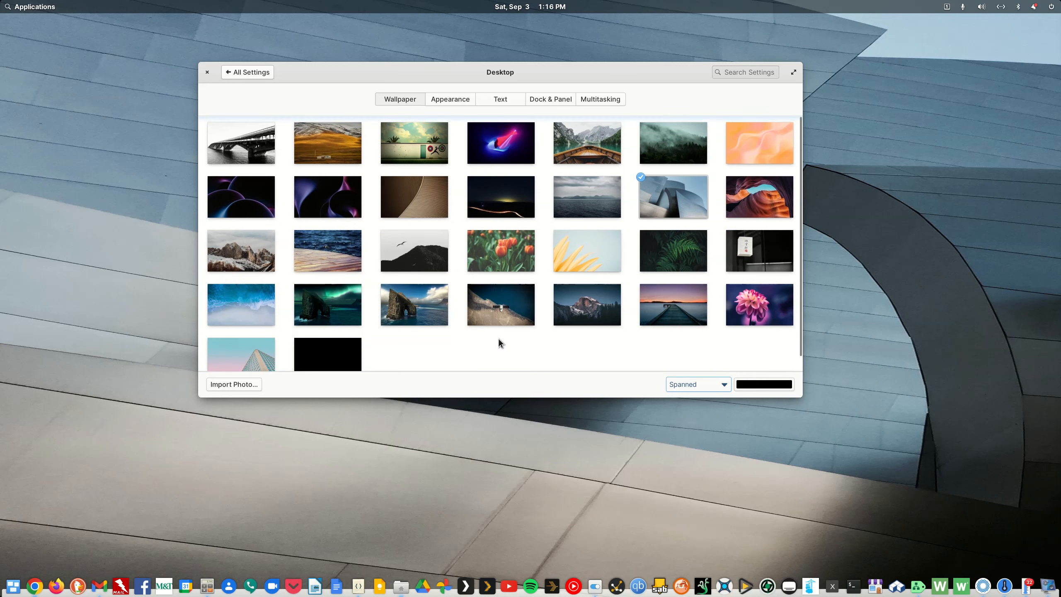
# - Switch the desktop appearance style to Dark and back to Default
pyautogui.click(444, 100)
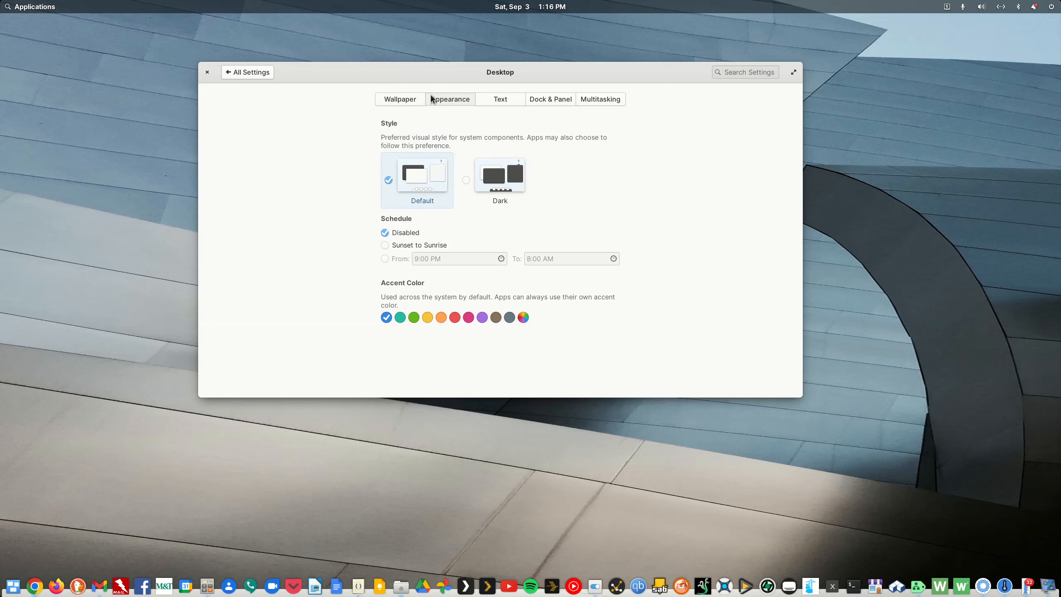
pyautogui.click(465, 181)
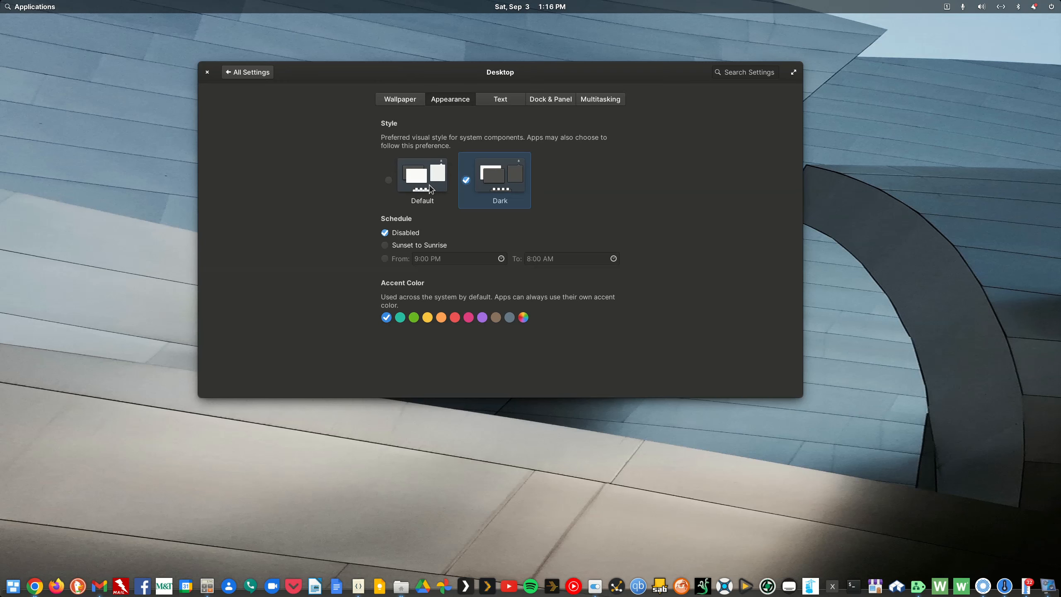
pyautogui.click(388, 181)
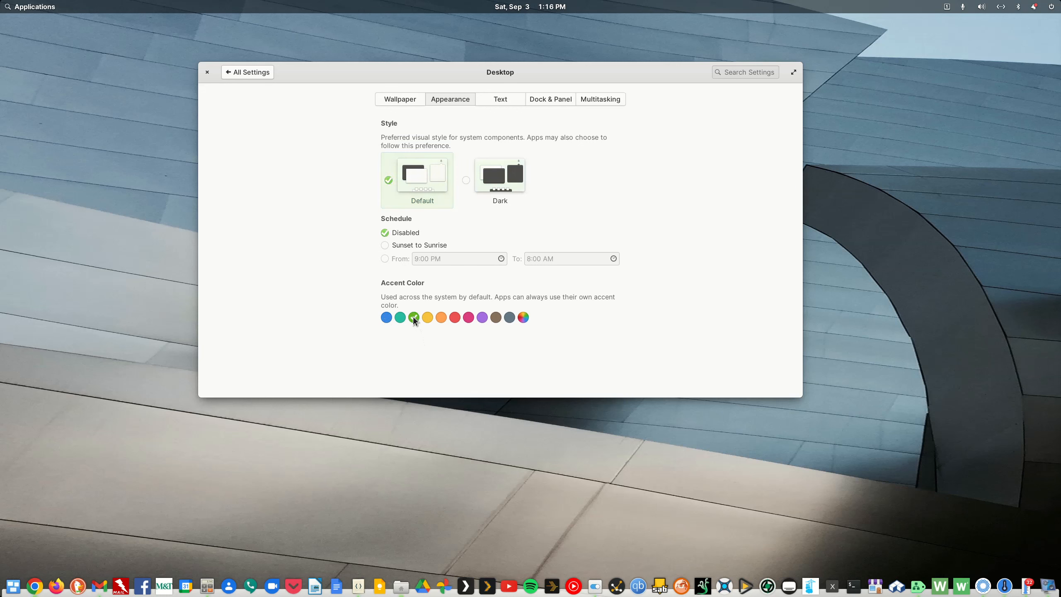
# - Try the purple, pink and multicolor accent colors and return the accent color to blue
pyautogui.click(386, 318)
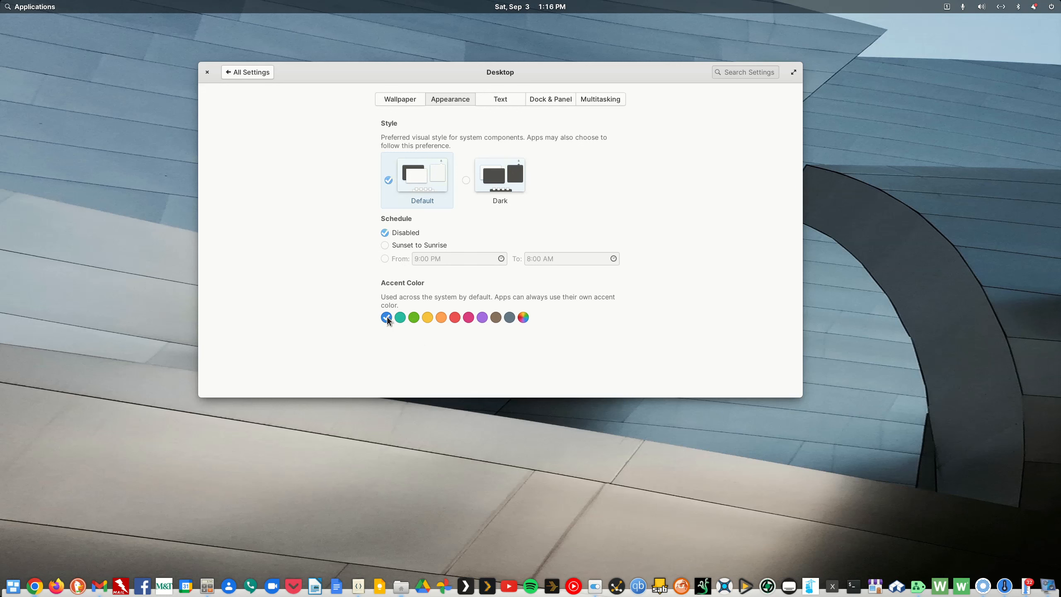
pyautogui.click(482, 317)
pyautogui.click(469, 317)
pyautogui.click(522, 316)
pyautogui.click(386, 317)
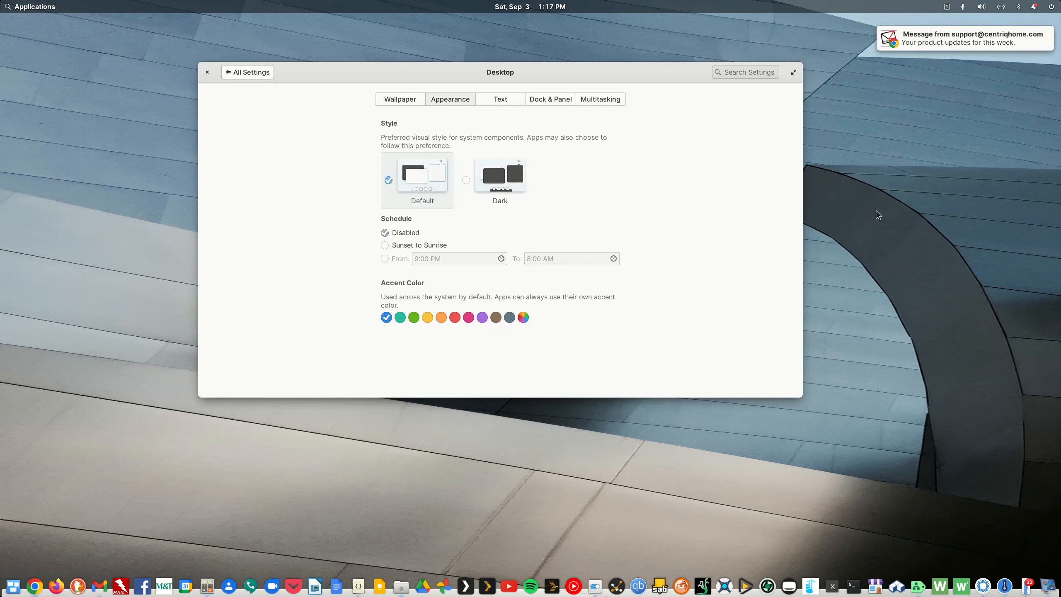
# - View the recent notifications, turn Do Not Disturb on and off again, and close the notification list
pyautogui.click(1033, 6)
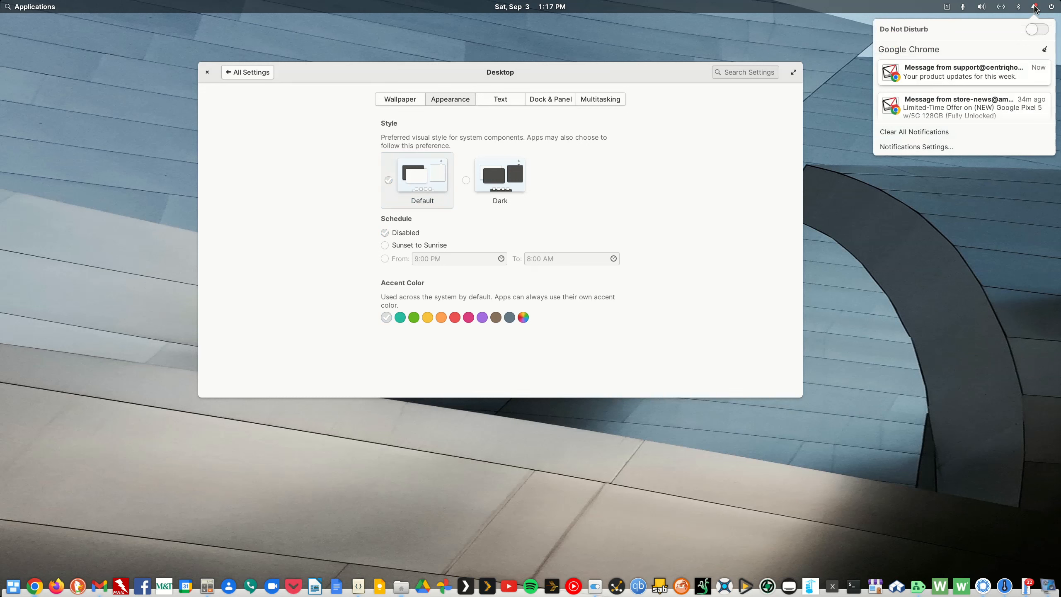
pyautogui.click(1039, 28)
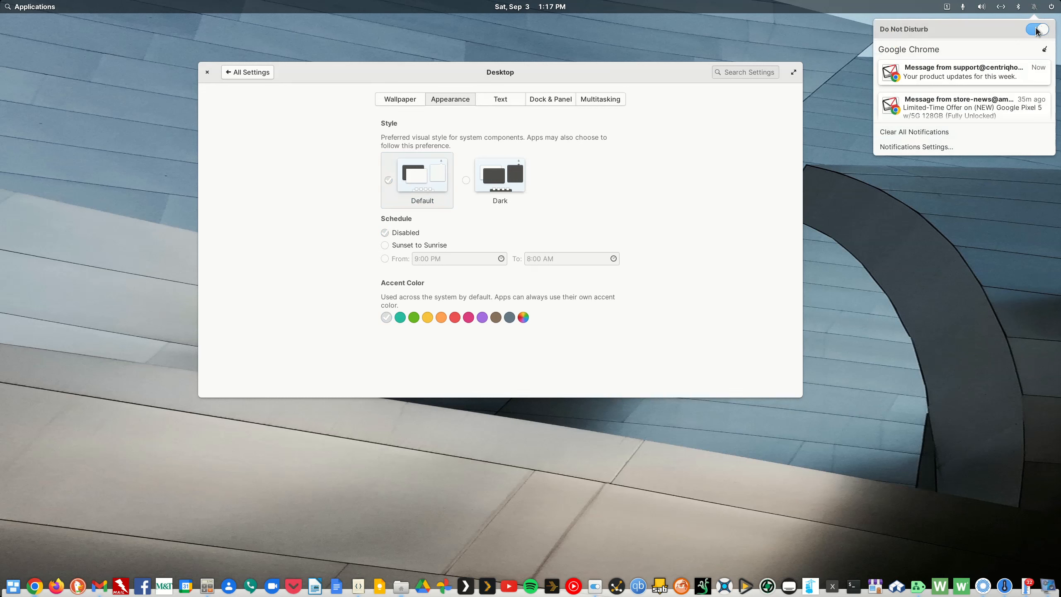
pyautogui.click(1035, 29)
pyautogui.click(790, 33)
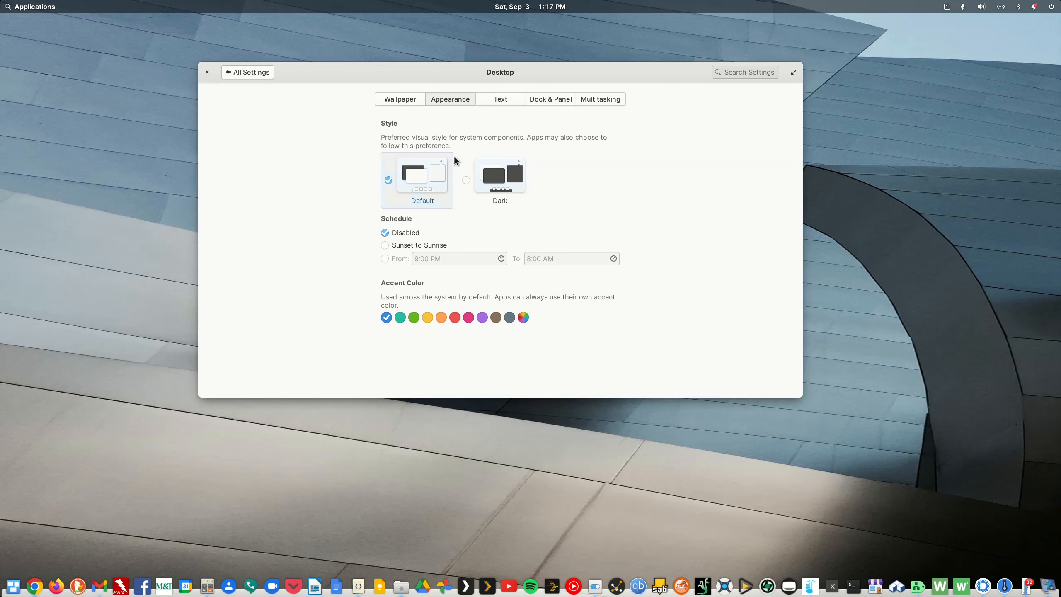
# - Reduce the desktop text size to 0.95
pyautogui.click(501, 98)
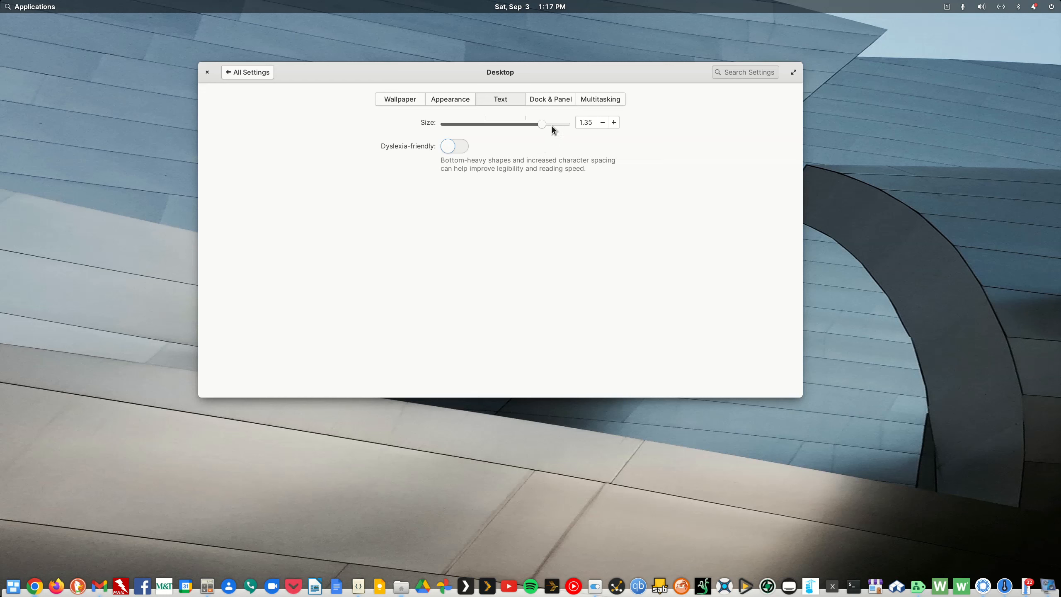
pyautogui.click(601, 123)
pyautogui.click(601, 122)
pyautogui.click(601, 122)
pyautogui.click(601, 123)
pyautogui.click(603, 118)
pyautogui.click(603, 118)
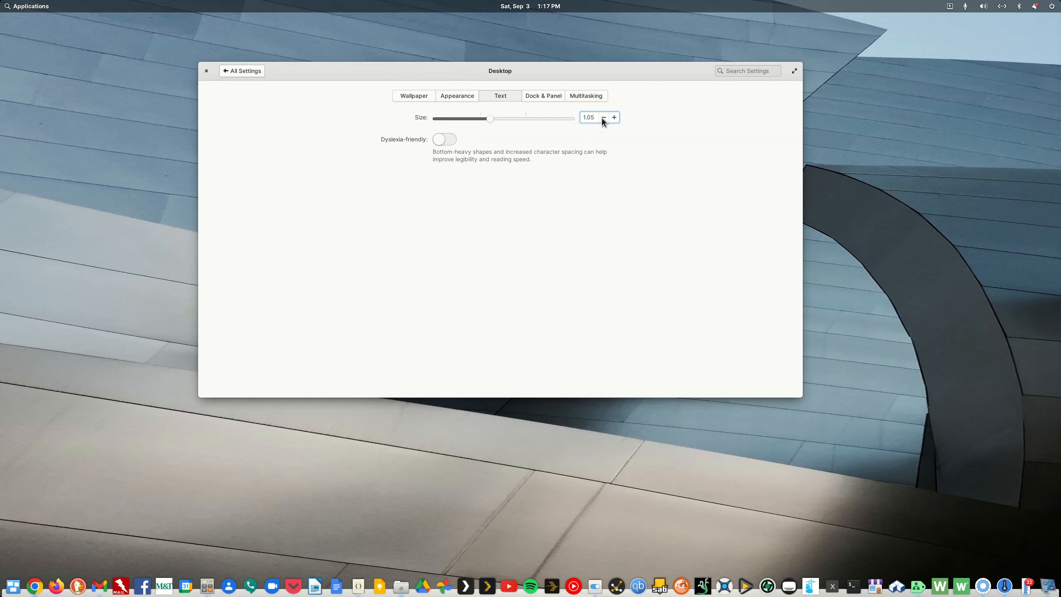
pyautogui.click(602, 118)
pyautogui.click(603, 117)
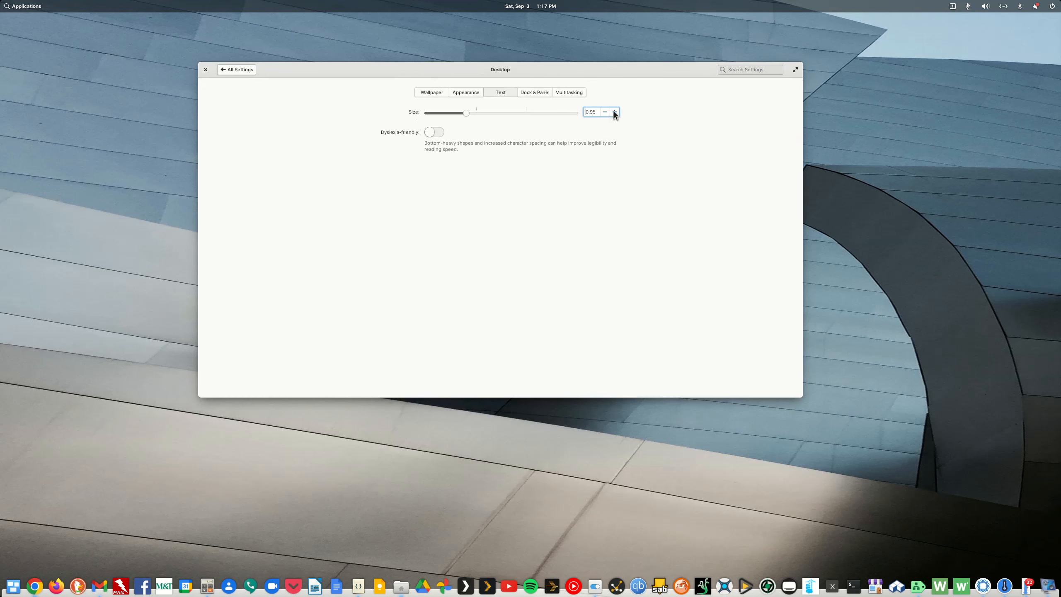
# - Increase the desktop text size to 1.35
pyautogui.click(614, 111)
pyautogui.click(614, 111)
pyautogui.click(613, 111)
pyautogui.click(614, 111)
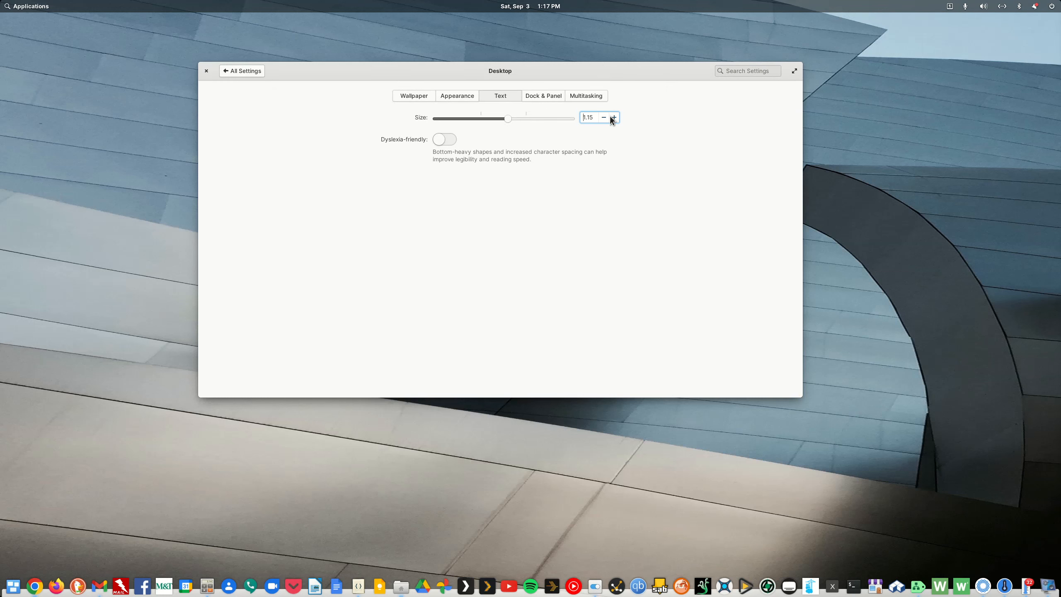
pyautogui.click(613, 117)
pyautogui.click(613, 117)
pyautogui.click(613, 121)
pyautogui.click(612, 121)
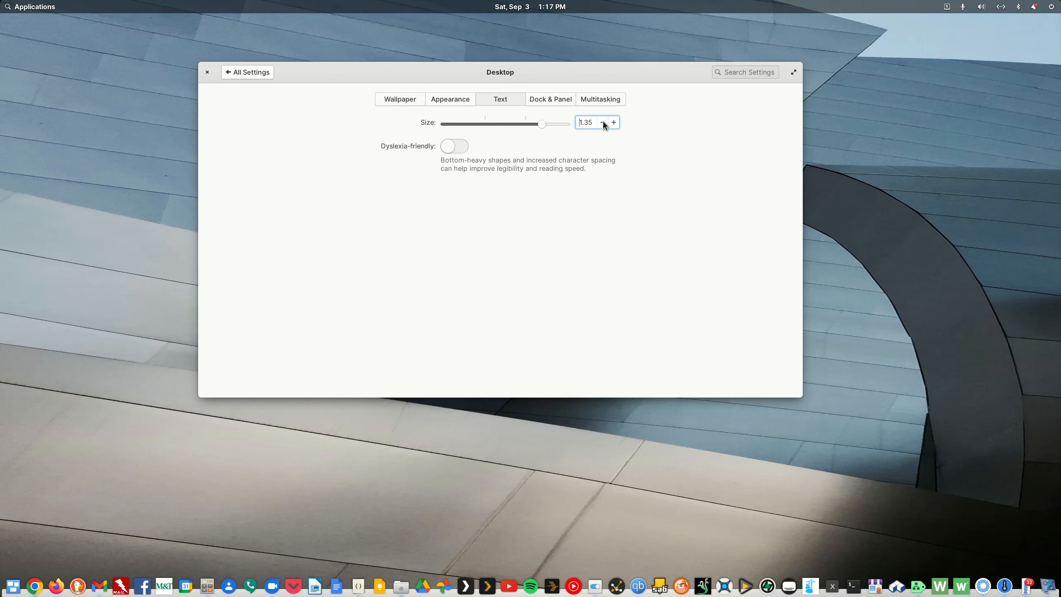
# - Turn the dyslexia-friendly text option on and off again, twice in a row
pyautogui.click(546, 99)
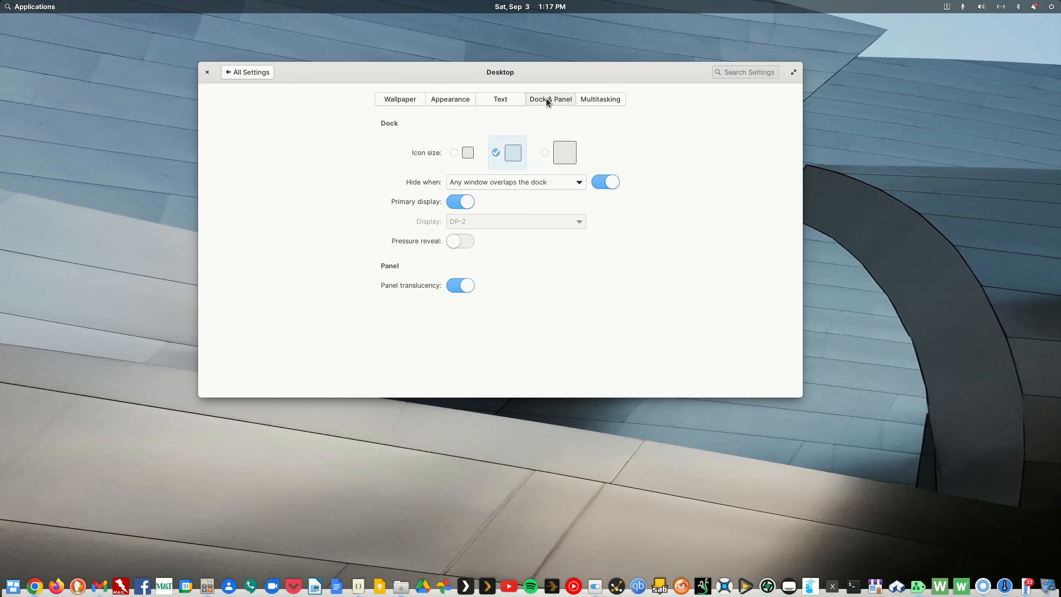
pyautogui.click(496, 100)
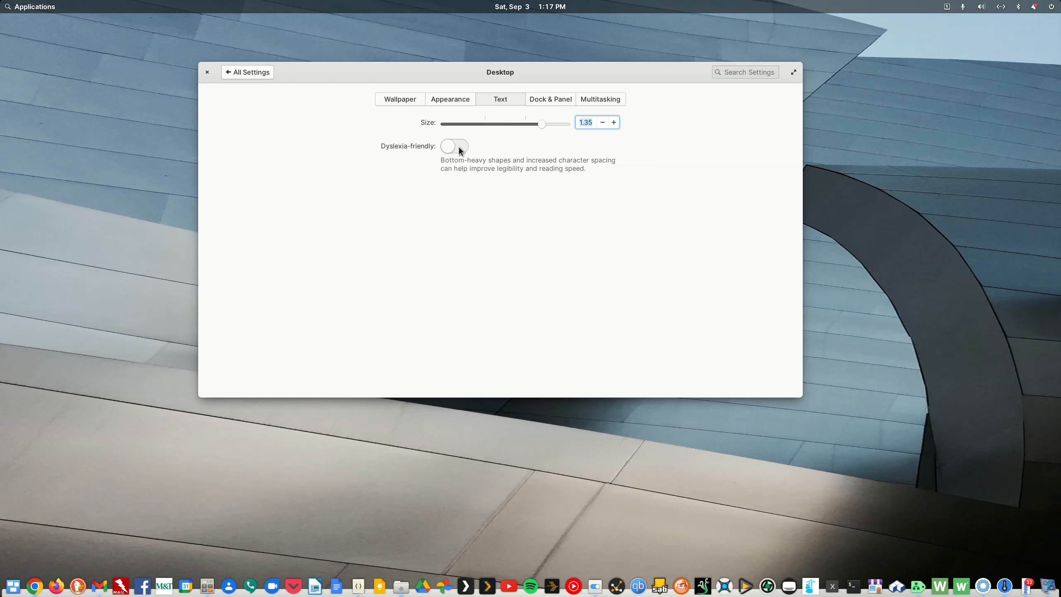
pyautogui.click(459, 147)
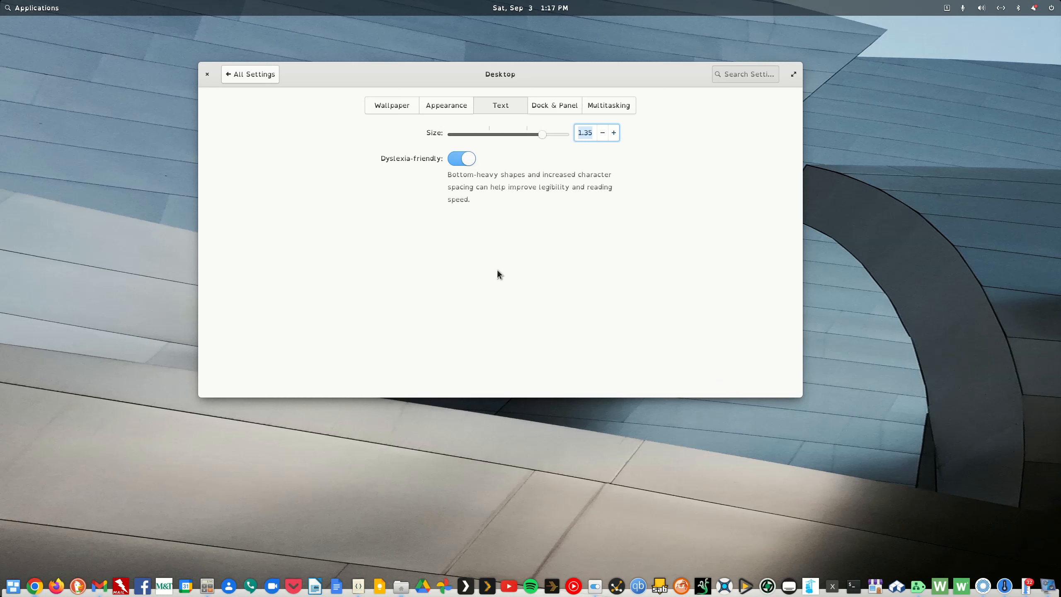
pyautogui.click(453, 159)
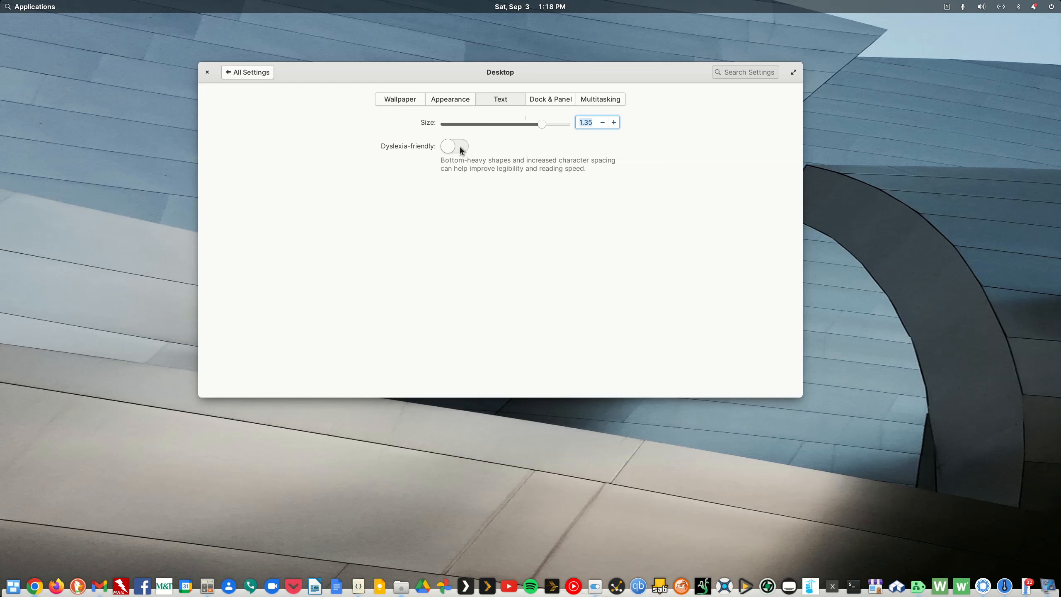
pyautogui.click(455, 146)
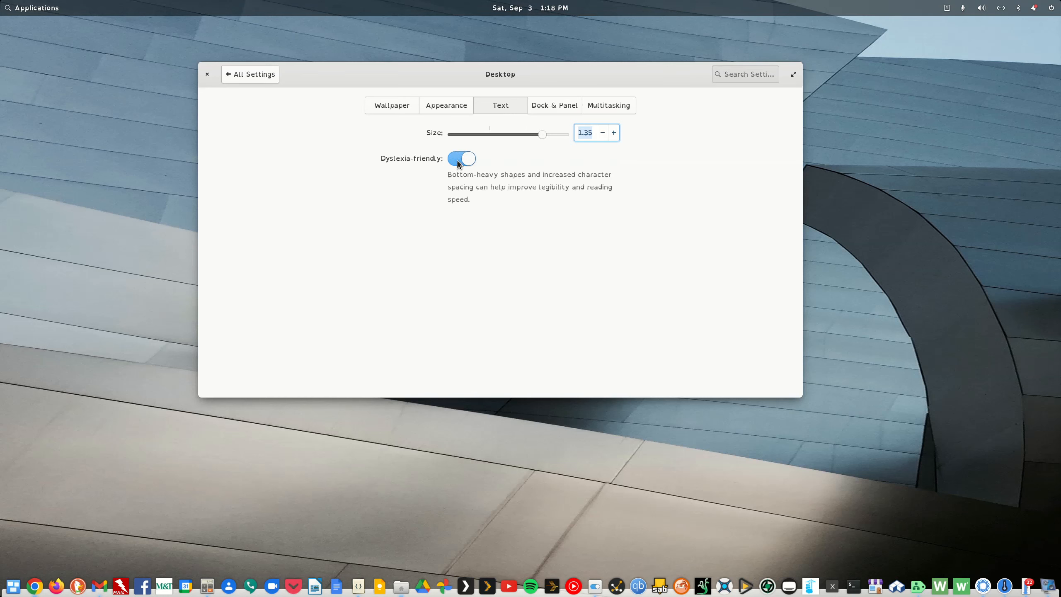
pyautogui.click(457, 159)
# - Try the large and small dock icon sizes in the Dock & Panel settings, and return to the medium size
pyautogui.click(560, 102)
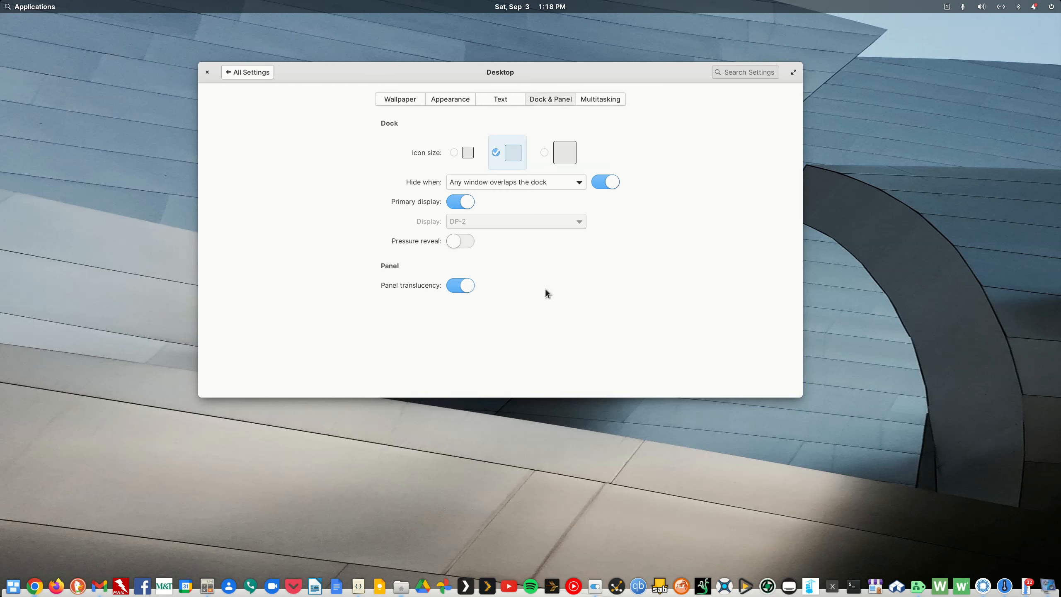
pyautogui.click(564, 157)
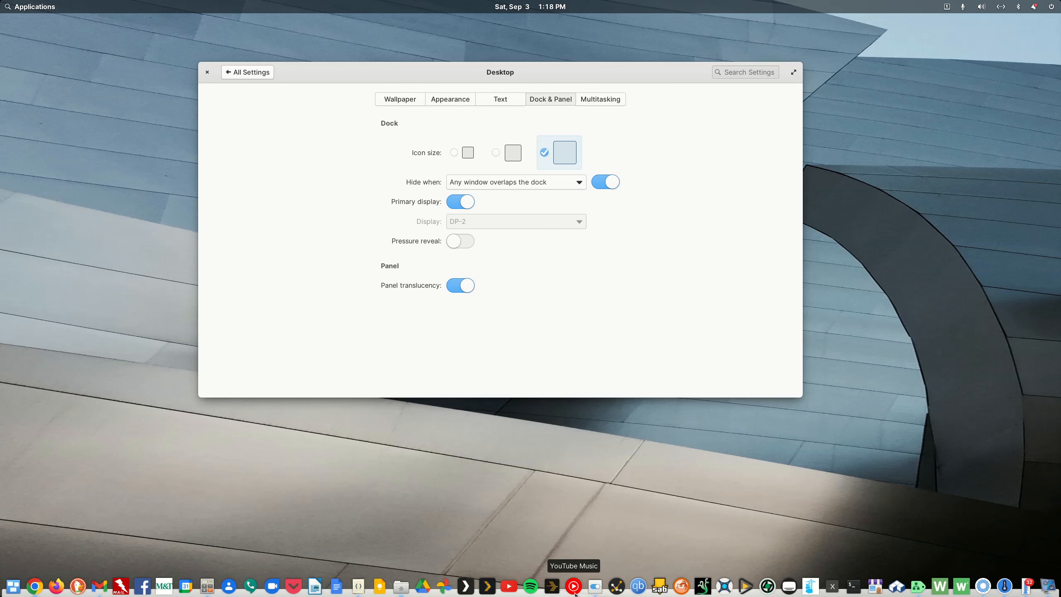
pyautogui.click(468, 152)
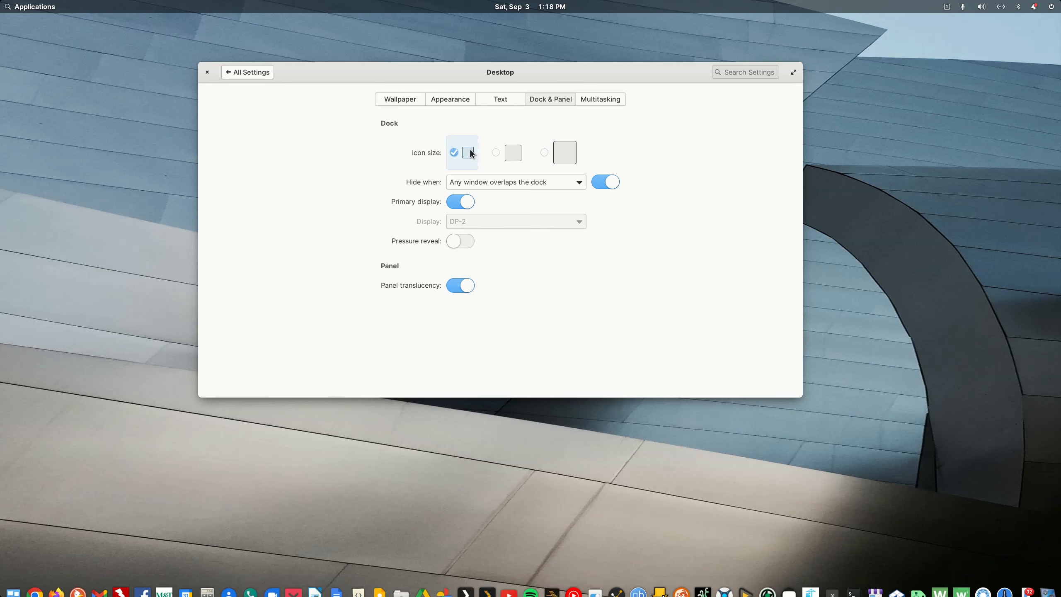
pyautogui.click(509, 151)
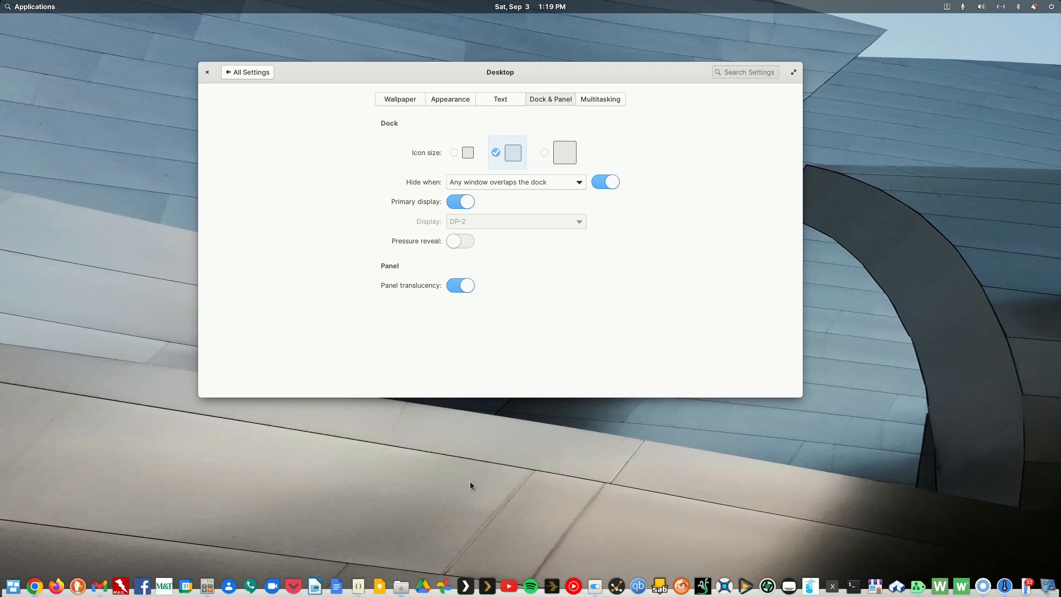
# - Restore the file manager window, select its current path and minimize the window again
pyautogui.click(401, 586)
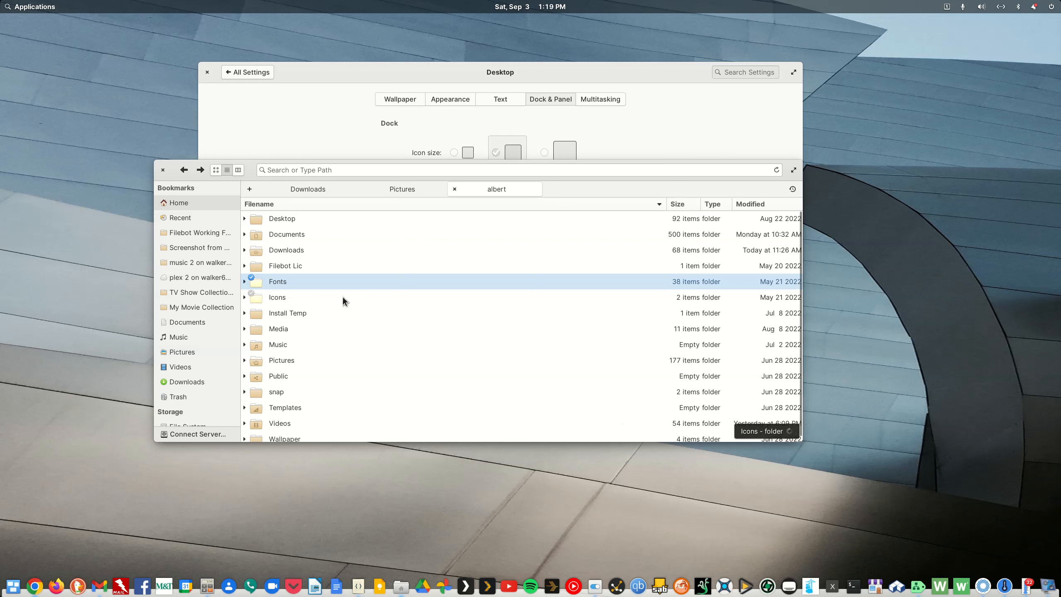
pyautogui.click(301, 170)
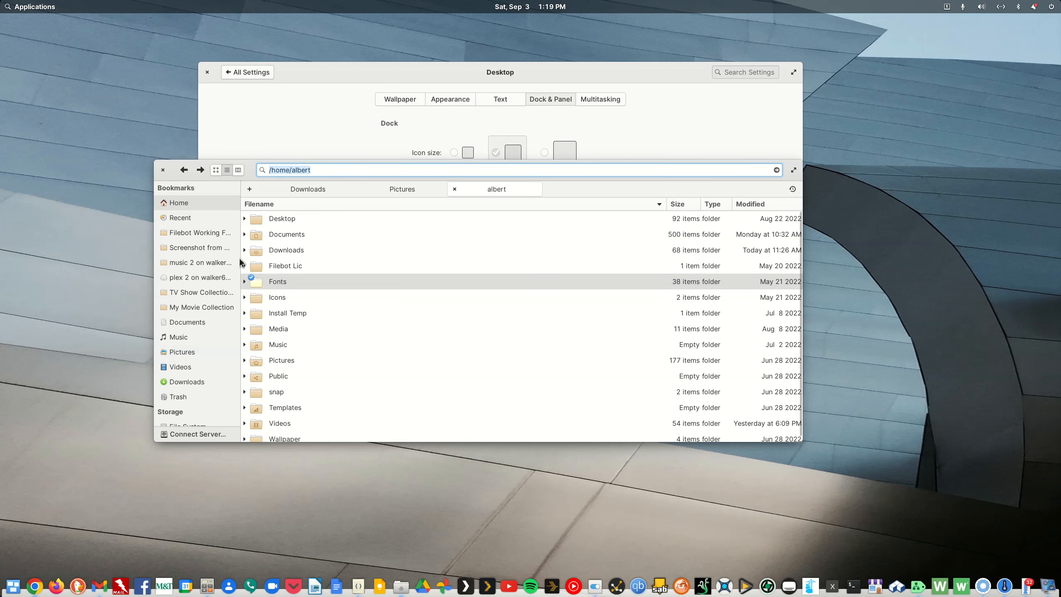
pyautogui.click(403, 589)
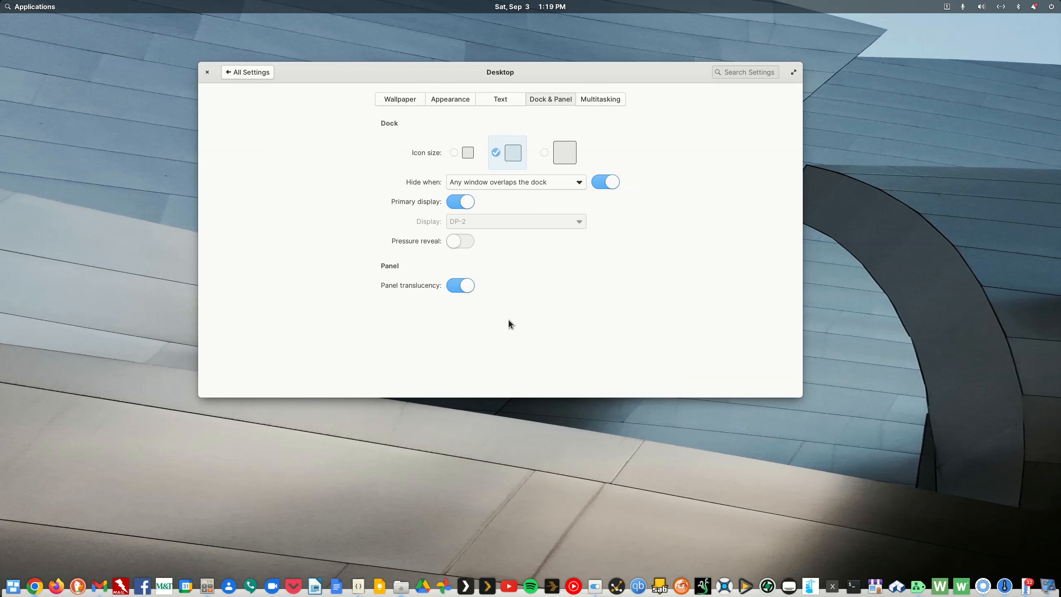
# - Examine the actions available for the top-left hot corner in the Desktop Multitasking settings and return to the settings overview
pyautogui.click(602, 97)
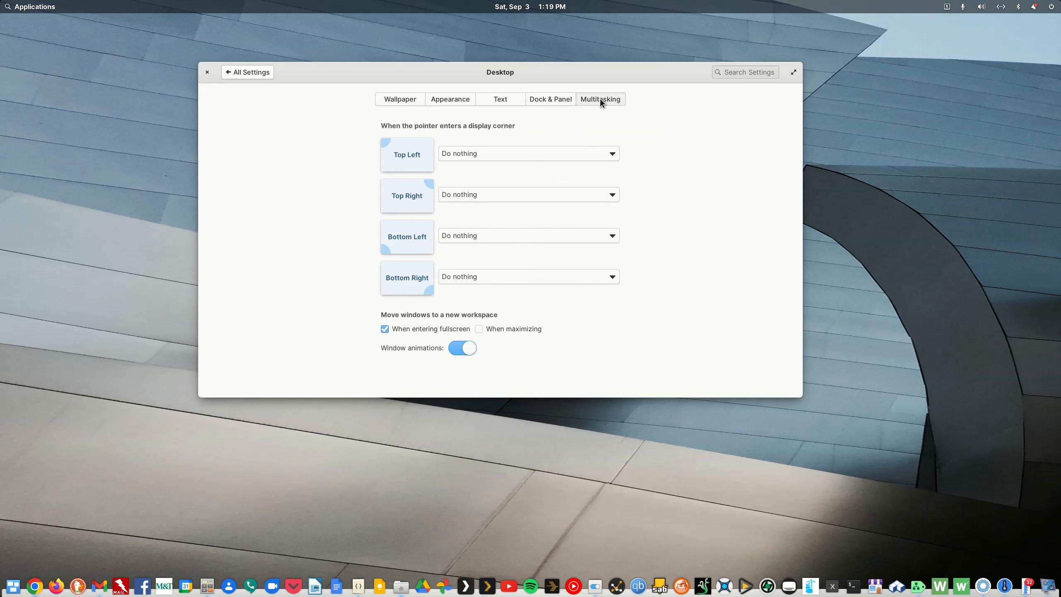
pyautogui.click(612, 154)
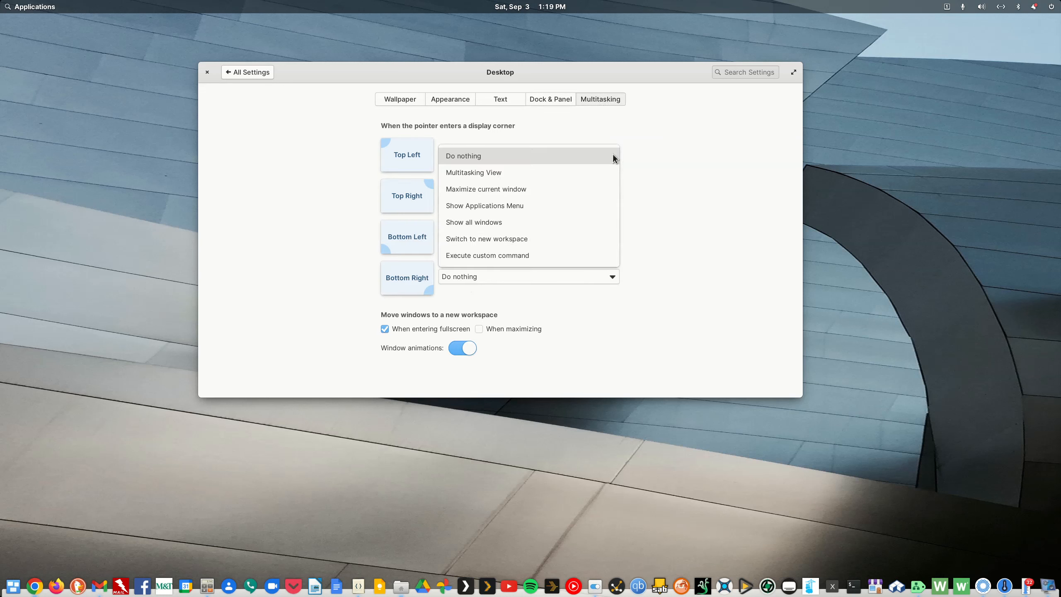
pyautogui.click(612, 154)
pyautogui.click(612, 154)
pyautogui.click(612, 156)
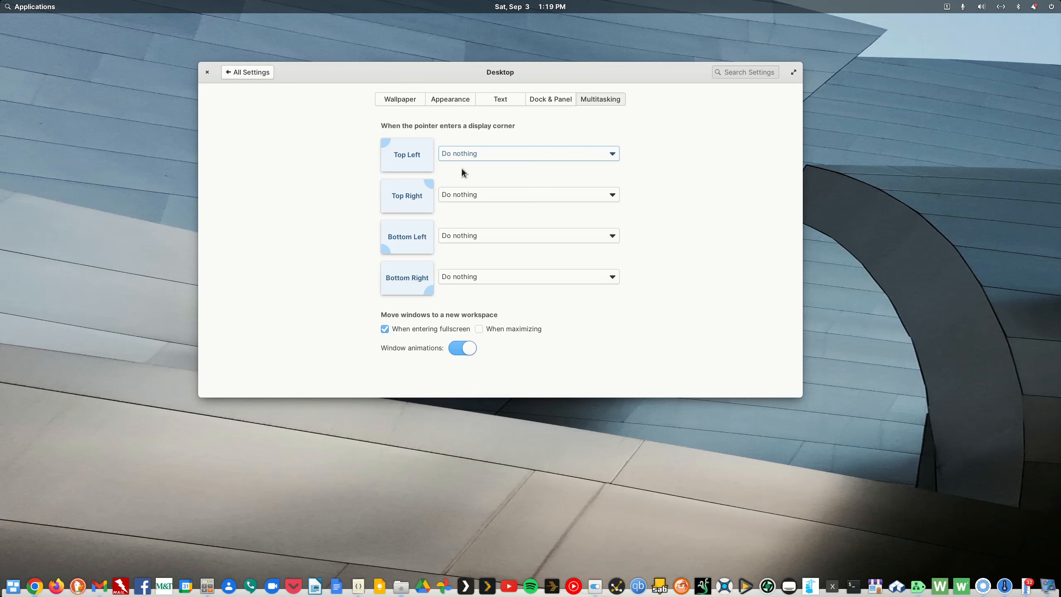
pyautogui.click(267, 75)
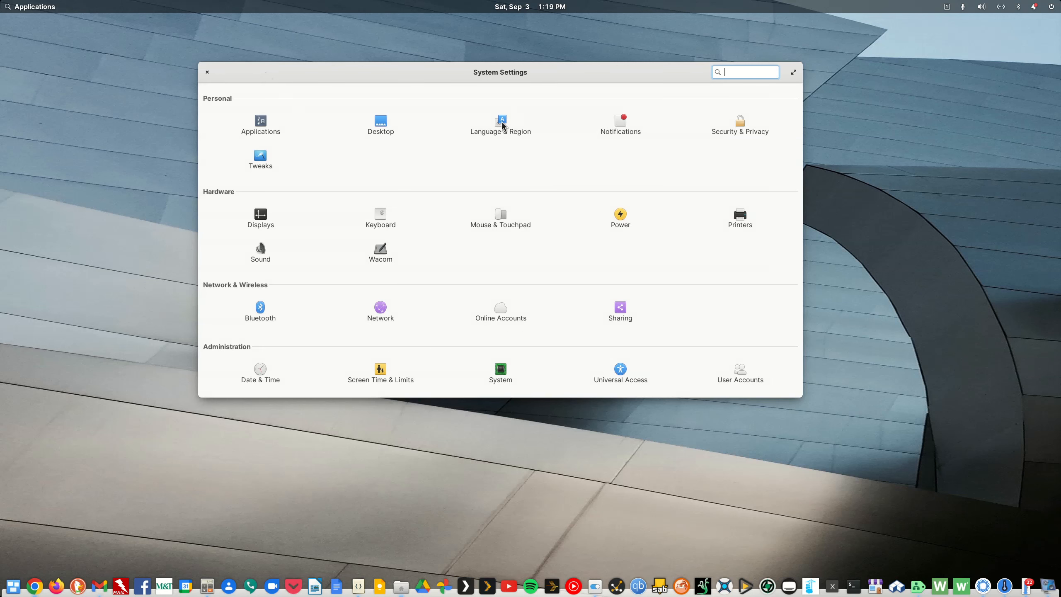
# - Try Celsius as the temperature unit in Language & Region, and switch back to Fahrenheit
pyautogui.click(502, 126)
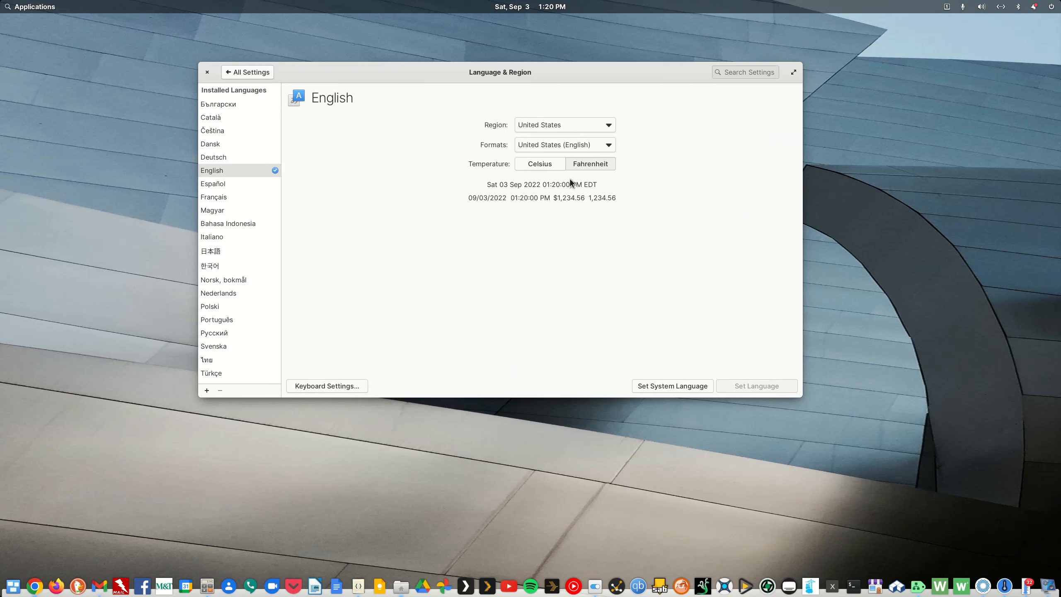
pyautogui.click(541, 163)
pyautogui.click(585, 166)
pyautogui.click(242, 75)
# - Review the list of apps in the Notifications settings and view the notification options for Hourglass
pyautogui.click(622, 129)
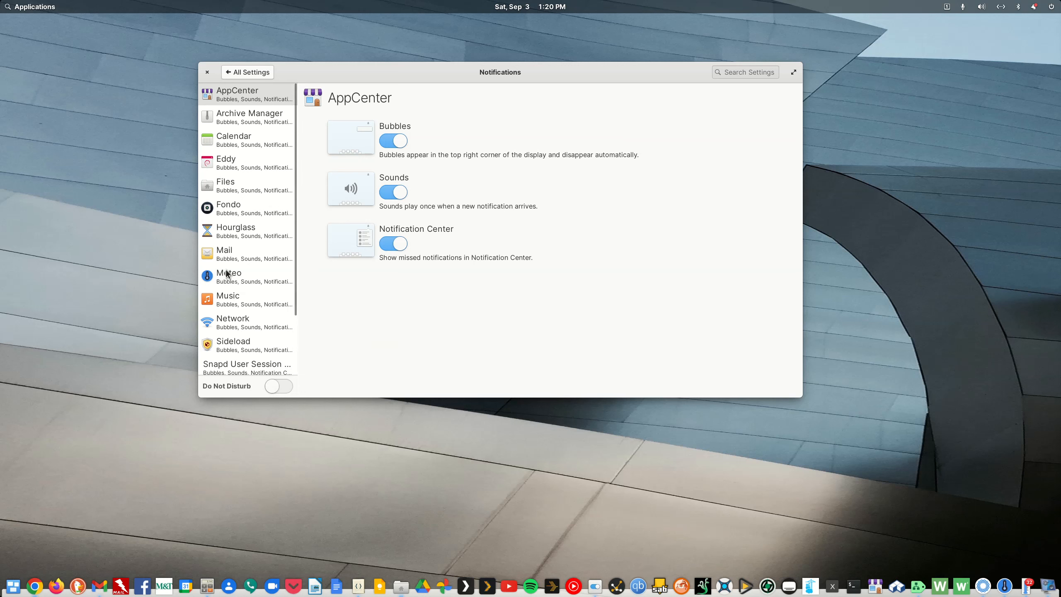
pyautogui.scroll(-3, 226, 272)
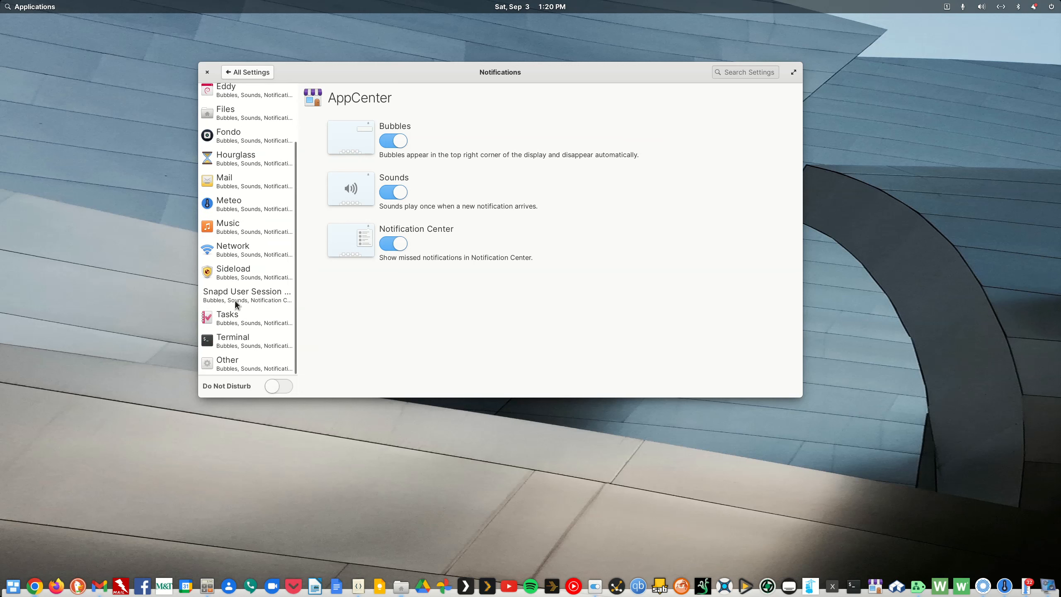
pyautogui.scroll(3, 234, 300)
pyautogui.click(251, 231)
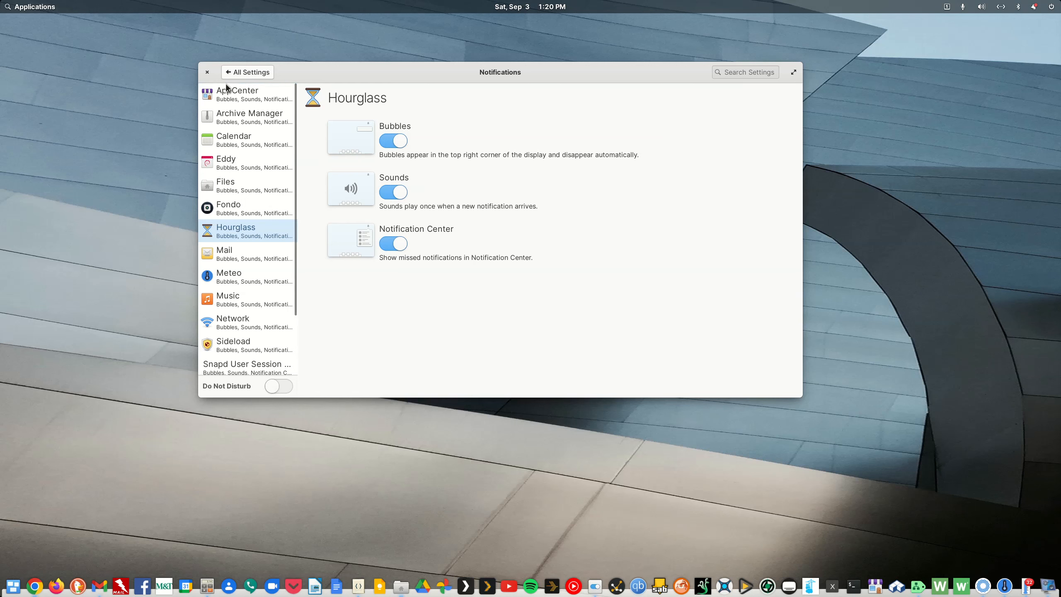
pyautogui.click(246, 72)
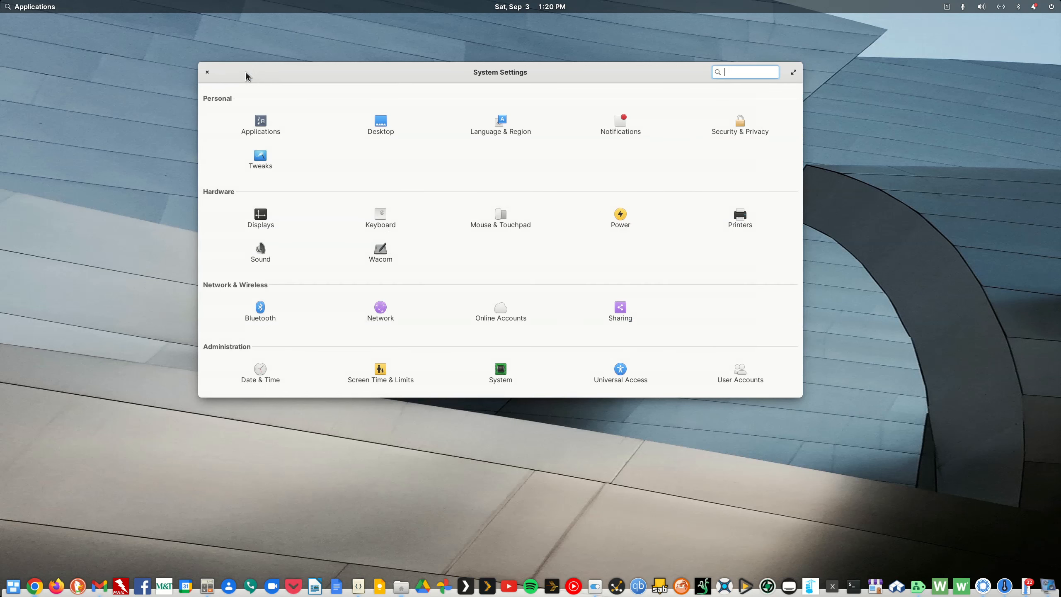
# - Review the History, Locking, Firewall, Housekeeping and Location Services pages in Security & Privacy
pyautogui.click(741, 122)
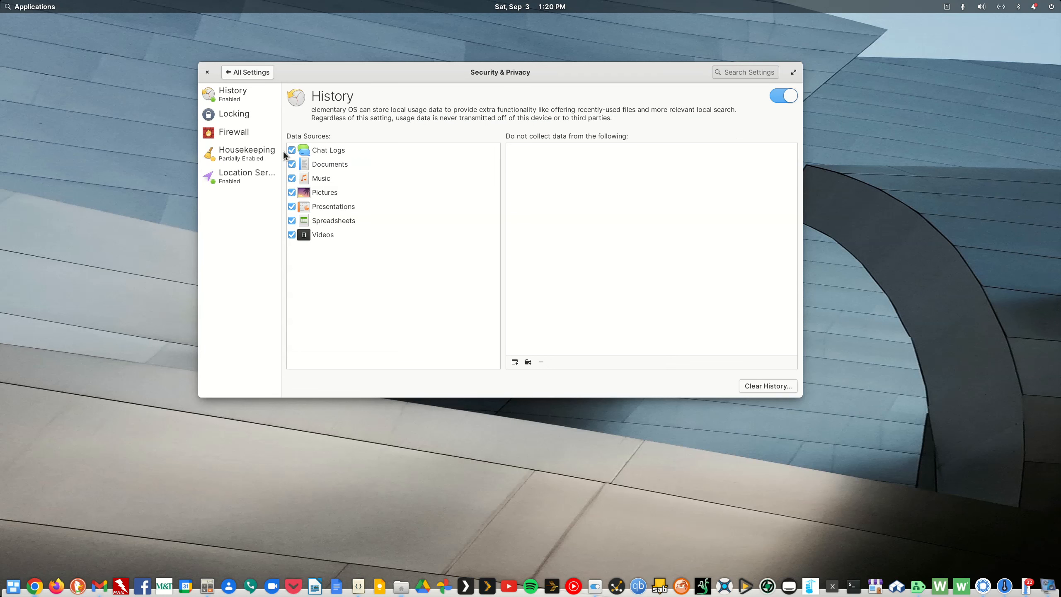
pyautogui.click(235, 95)
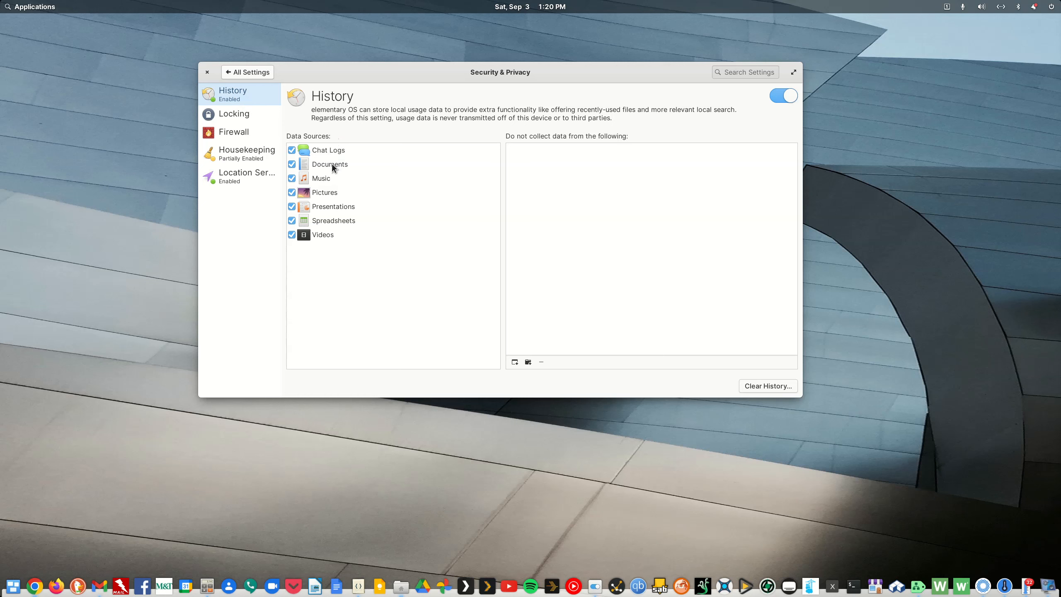
pyautogui.click(235, 115)
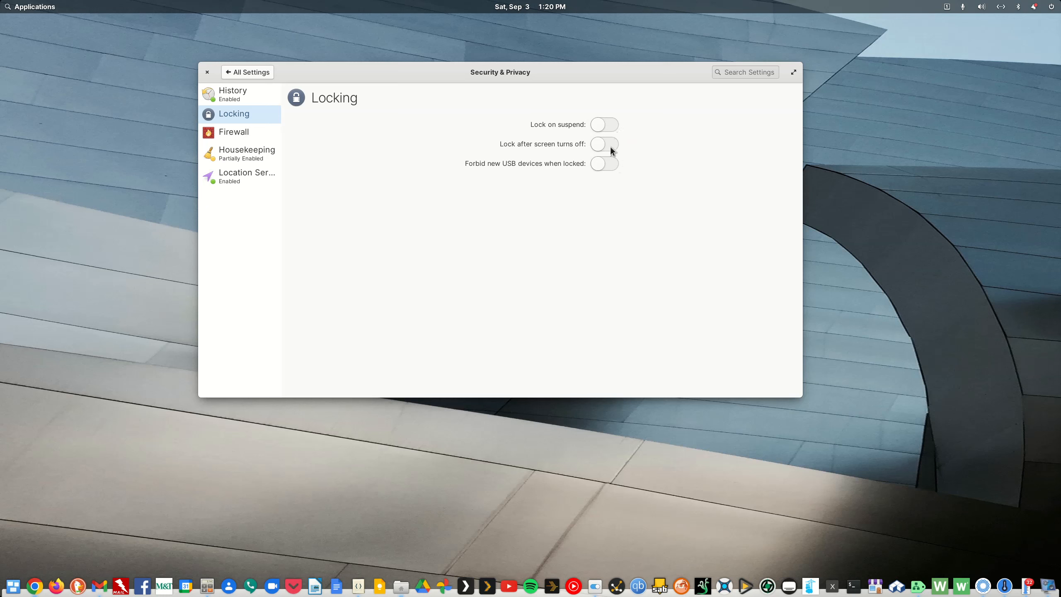
pyautogui.click(241, 135)
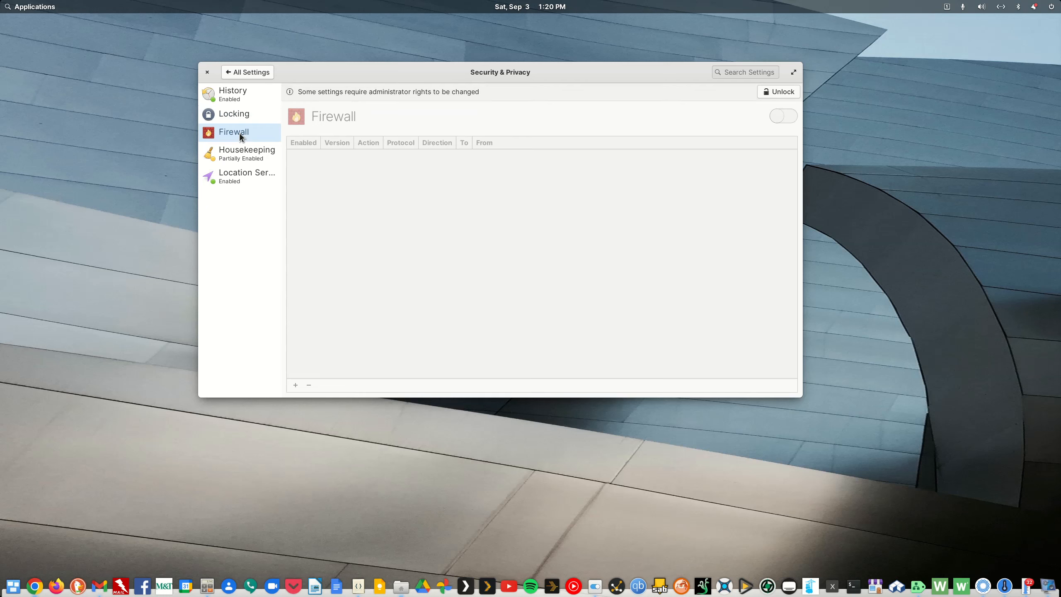
pyautogui.click(240, 154)
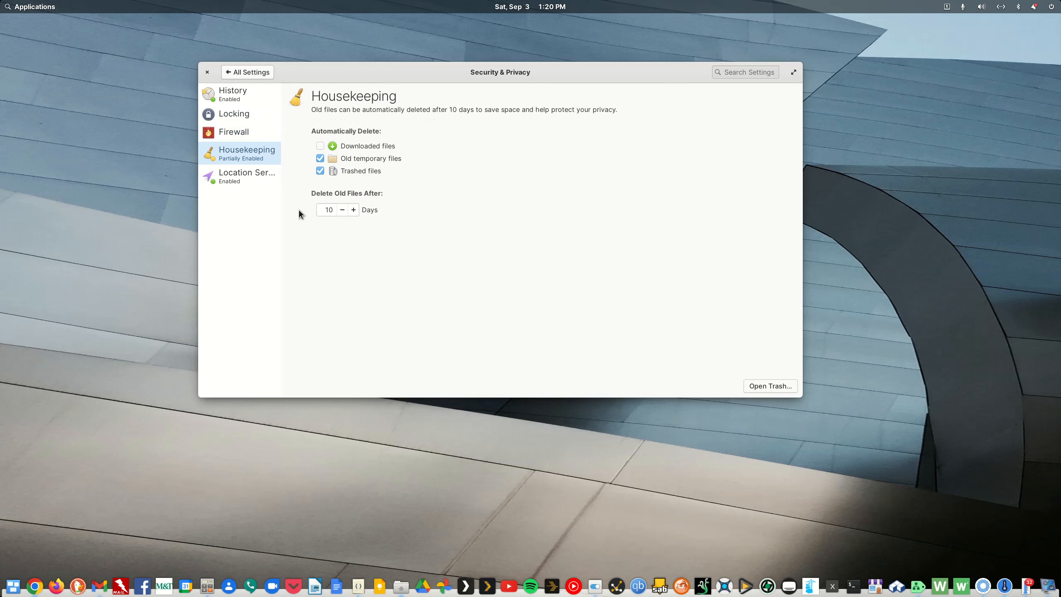
pyautogui.click(251, 179)
pyautogui.click(248, 72)
# - Examine the resolution, rotation and refresh rate options of the primary display in the Displays settings
pyautogui.click(259, 175)
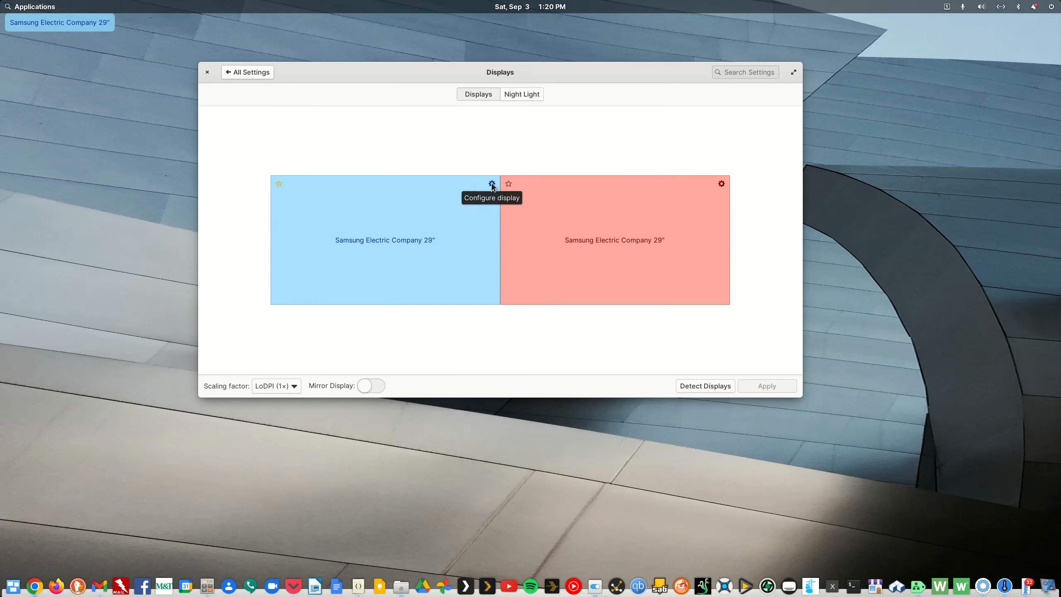
pyautogui.click(491, 184)
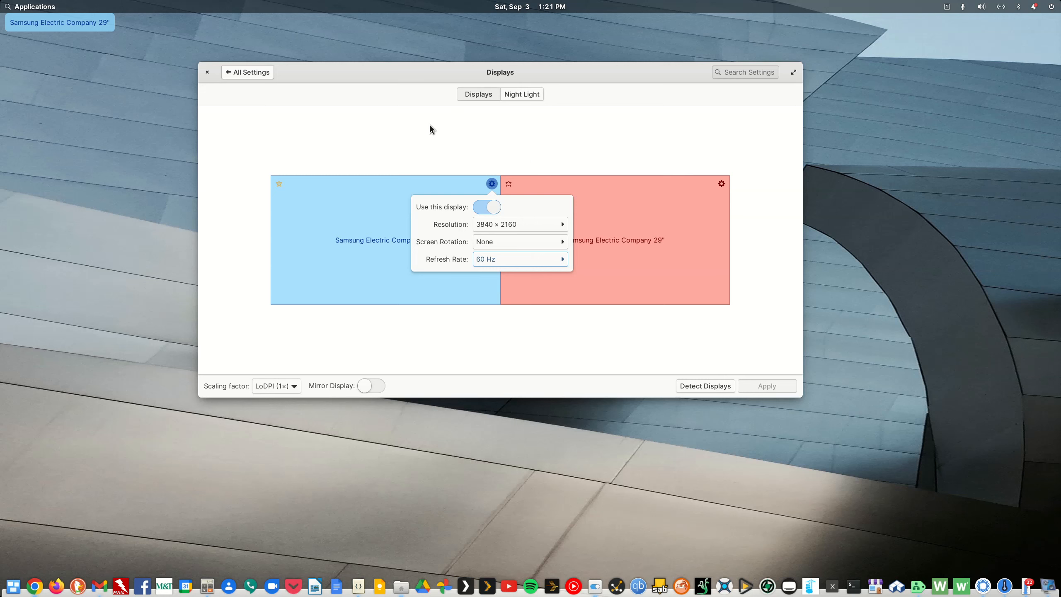
pyautogui.click(265, 73)
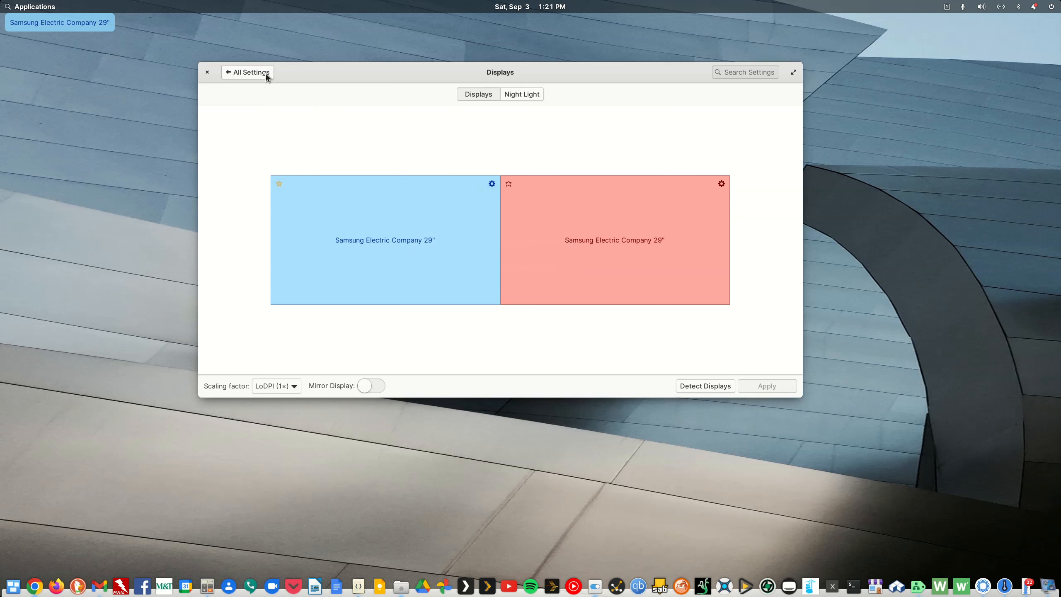
pyautogui.click(265, 73)
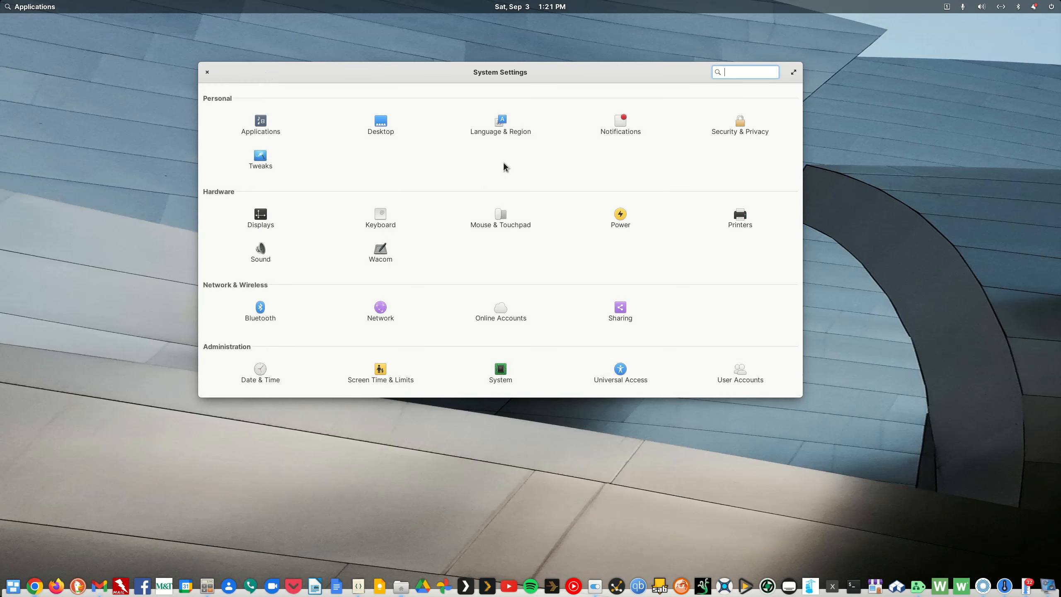
# - Revisit the text size setting in the Desktop settings and return to the settings overview
pyautogui.click(394, 127)
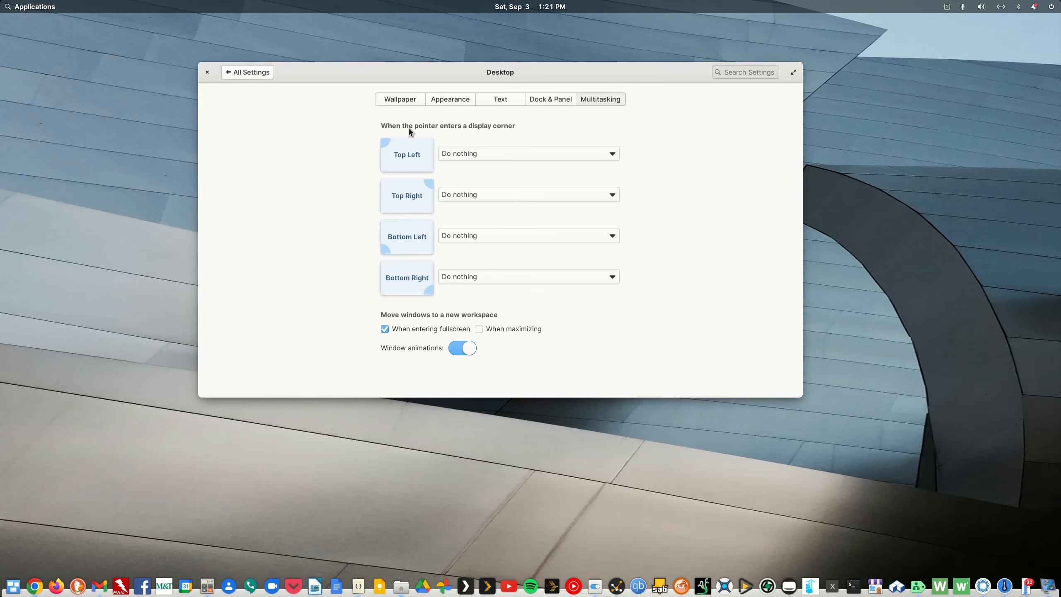
pyautogui.click(503, 102)
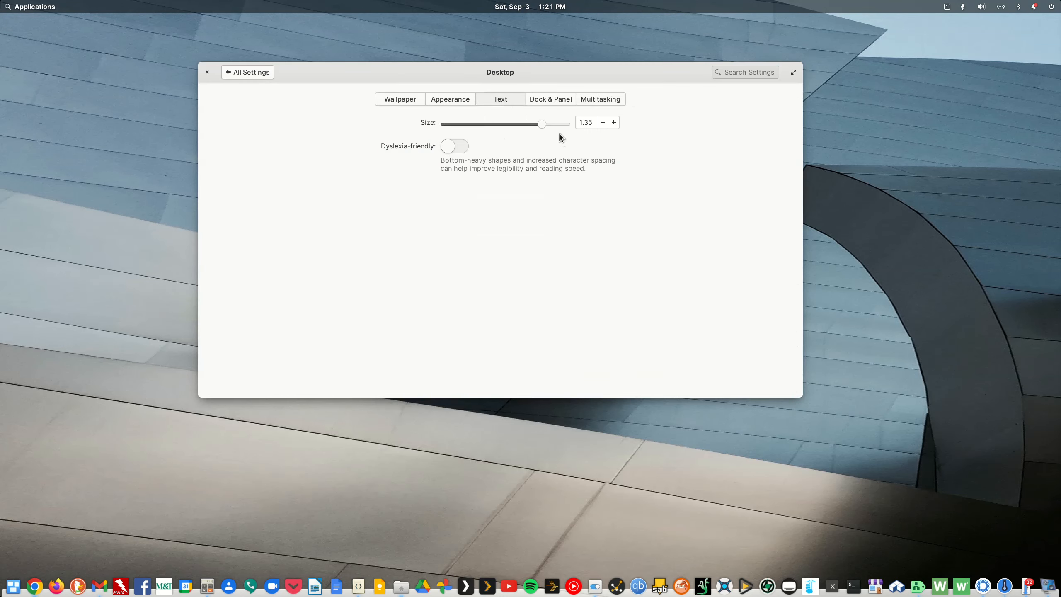
pyautogui.click(252, 74)
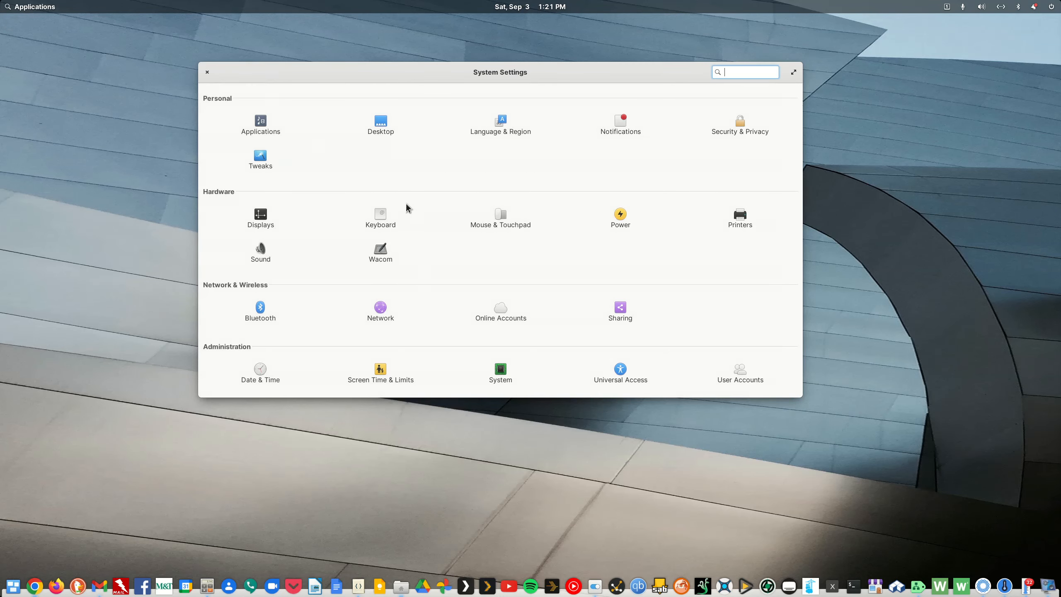
# - Try out the Num Lock and Caps Lock panel indicator switches in the Keyboard layout settings
pyautogui.click(380, 217)
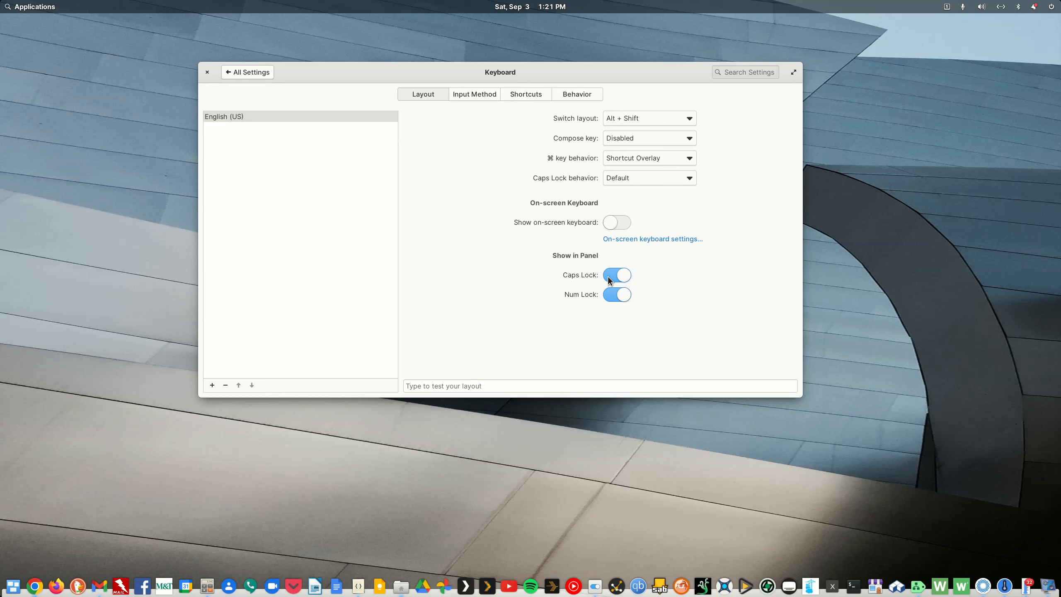
pyautogui.click(613, 297)
pyautogui.click(617, 293)
pyautogui.click(620, 277)
pyautogui.click(251, 72)
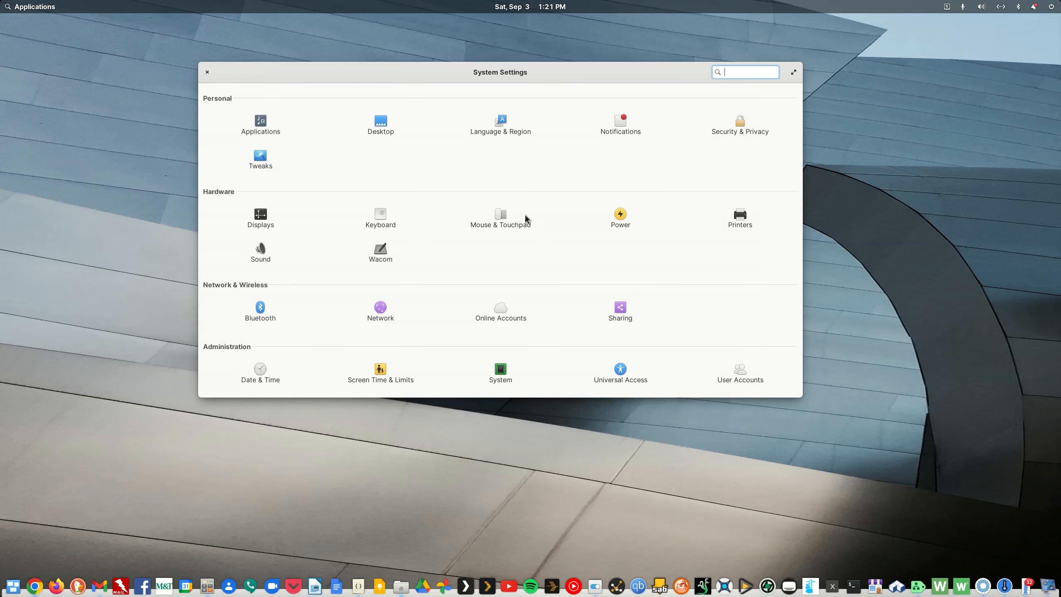
# - View the Mouse & Touchpad clicking options, and examine the display-off and suspend timeout choices in the Power settings
pyautogui.click(503, 219)
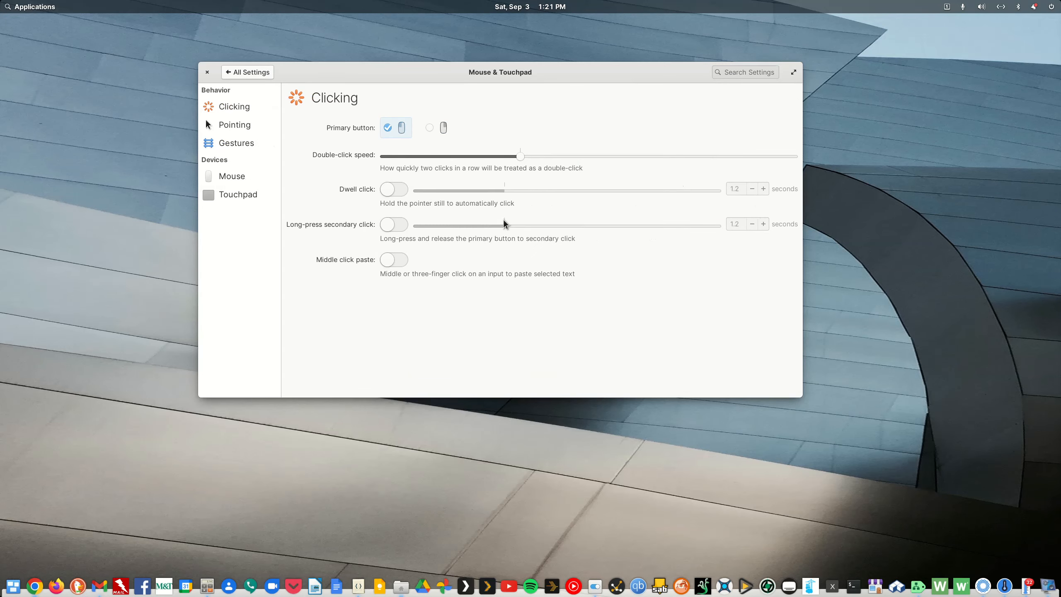
pyautogui.click(250, 72)
pyautogui.click(620, 218)
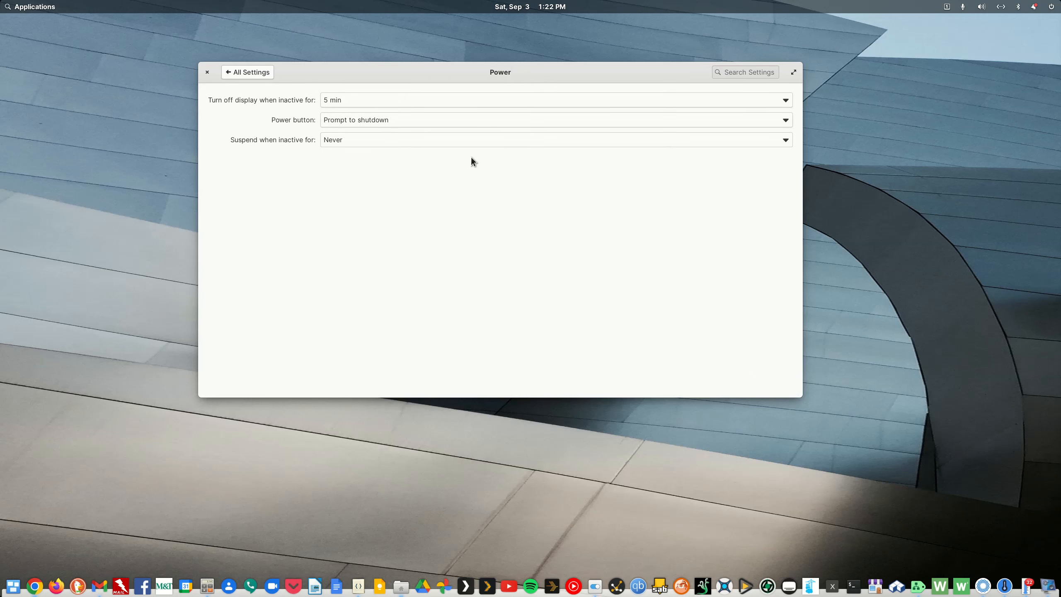
pyautogui.click(411, 104)
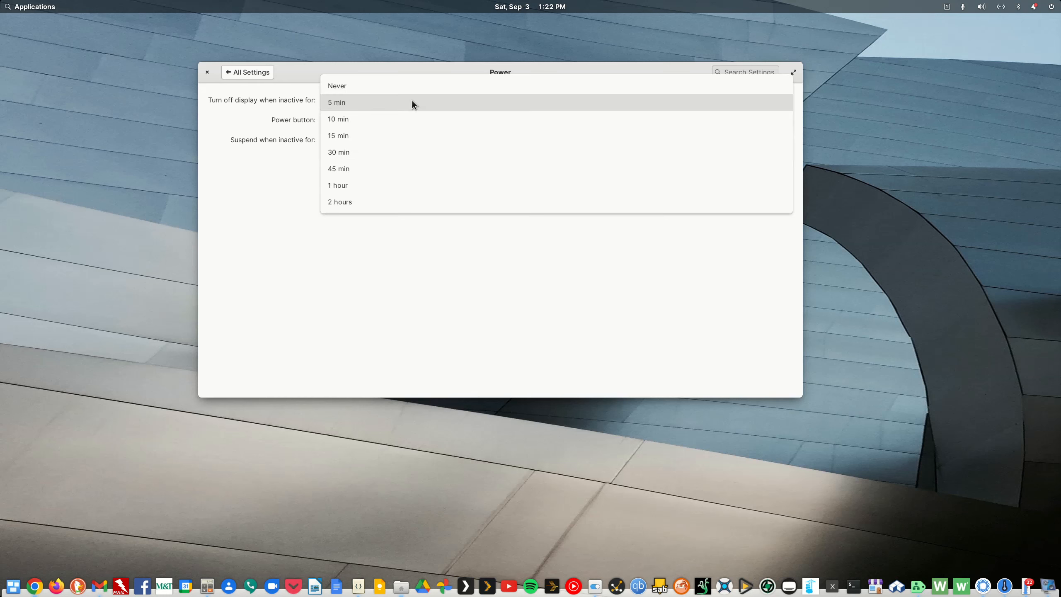
pyautogui.click(412, 104)
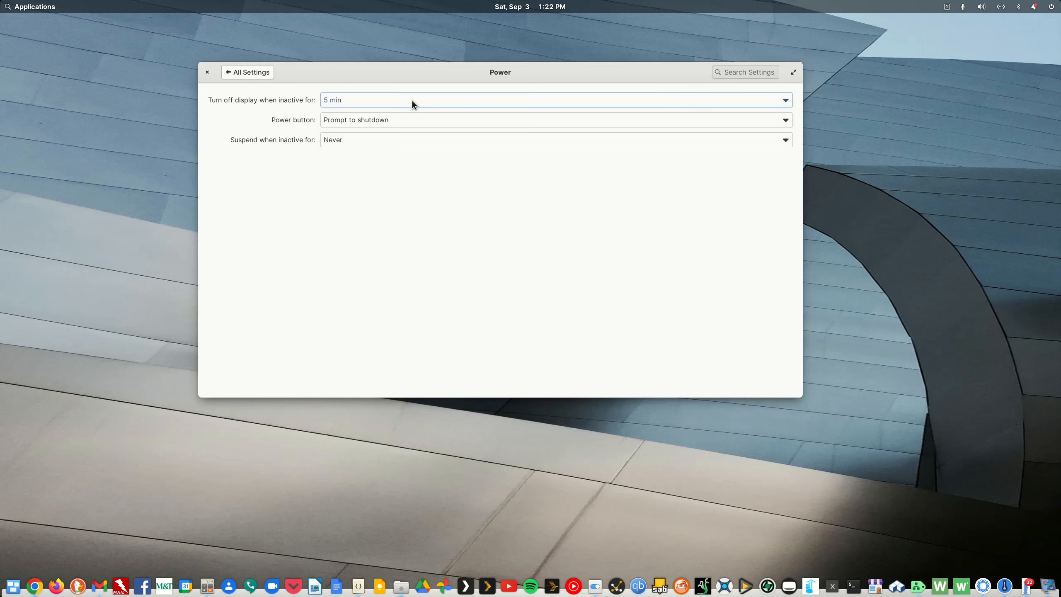
pyautogui.click(401, 137)
pyautogui.click(401, 138)
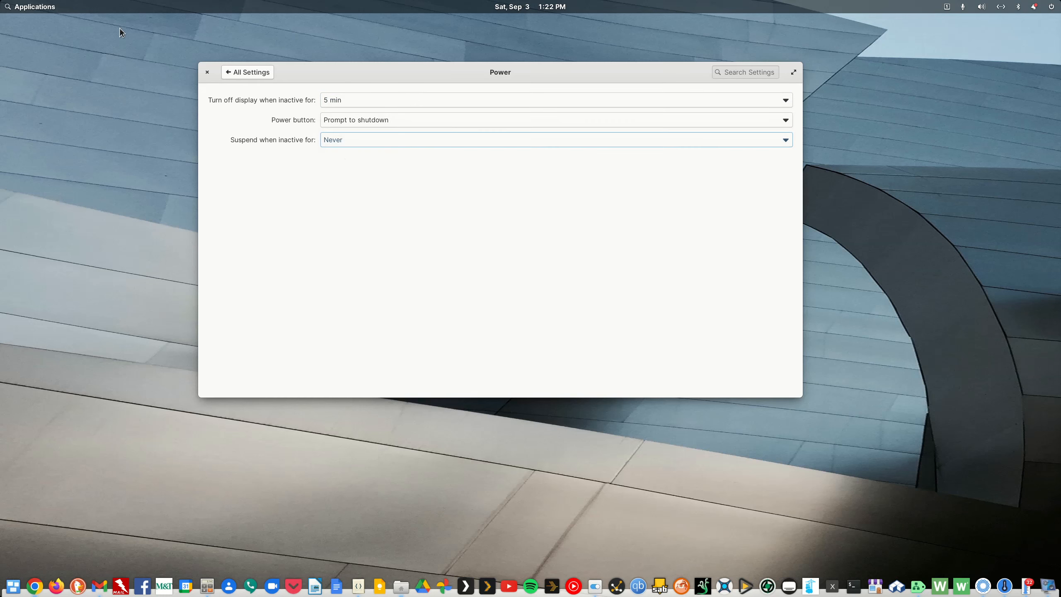
pyautogui.click(256, 73)
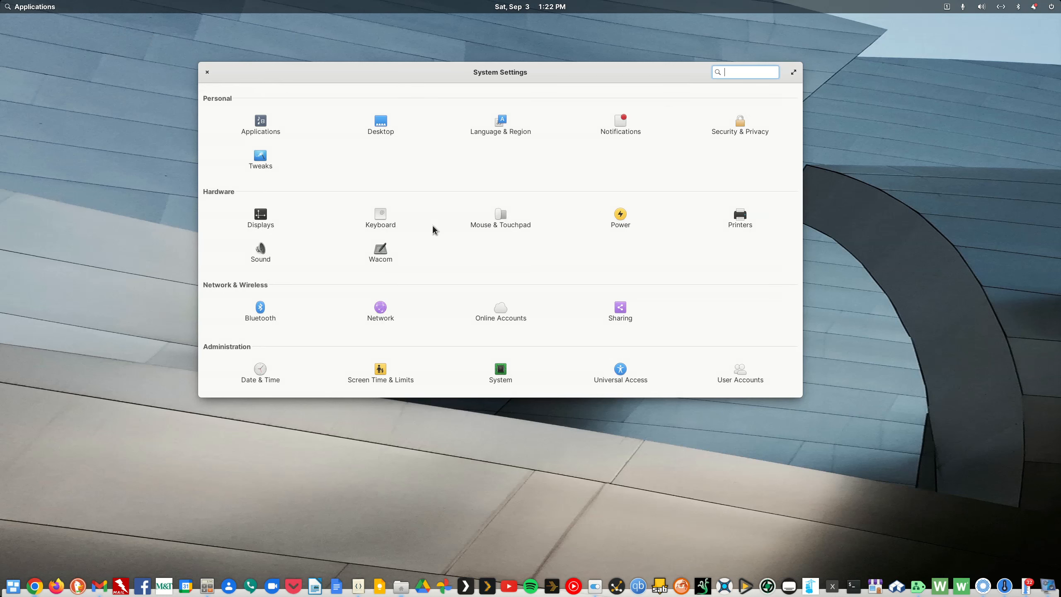
# - View the print queue in the Printers settings, and briefly open, move and close a Terminal window
pyautogui.click(733, 216)
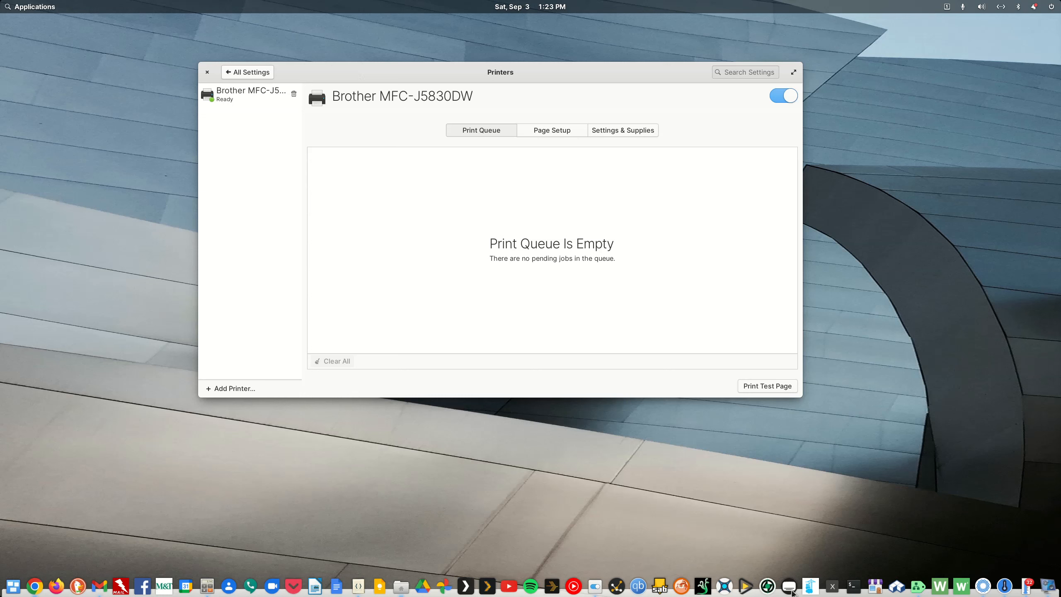
pyautogui.click(852, 585)
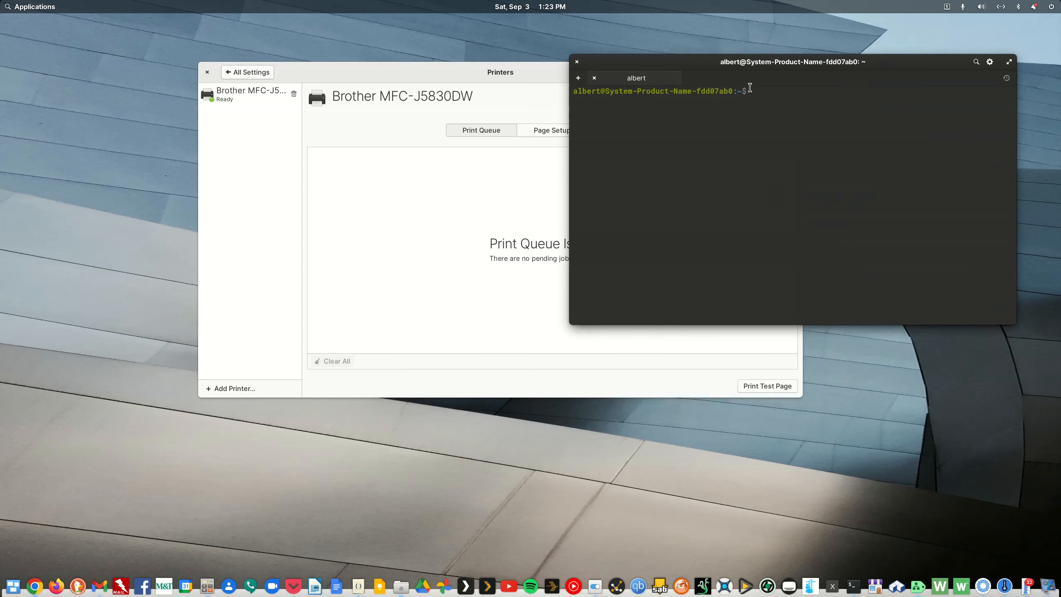
pyautogui.moveTo(650, 67); pyautogui.dragTo(659, 113)
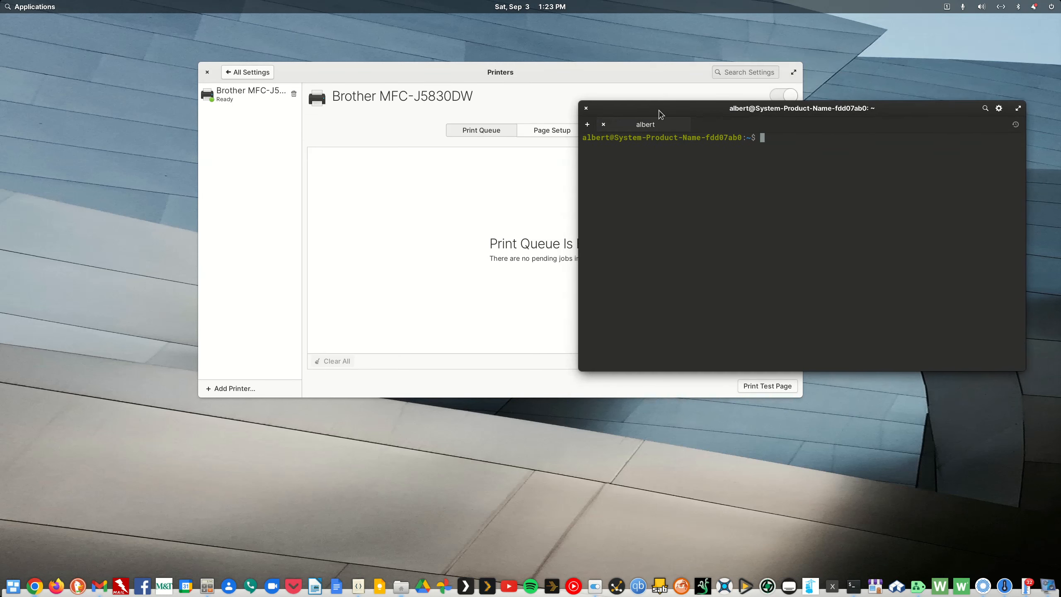
pyautogui.click(586, 109)
pyautogui.click(265, 73)
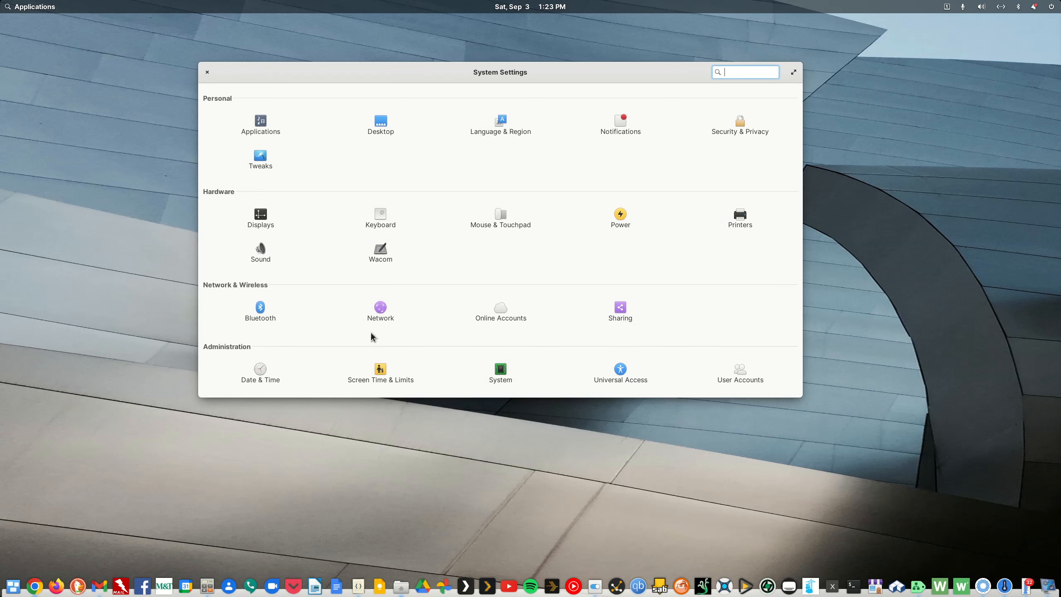
# - Examine the output and input devices in the Sound settings
pyautogui.click(264, 252)
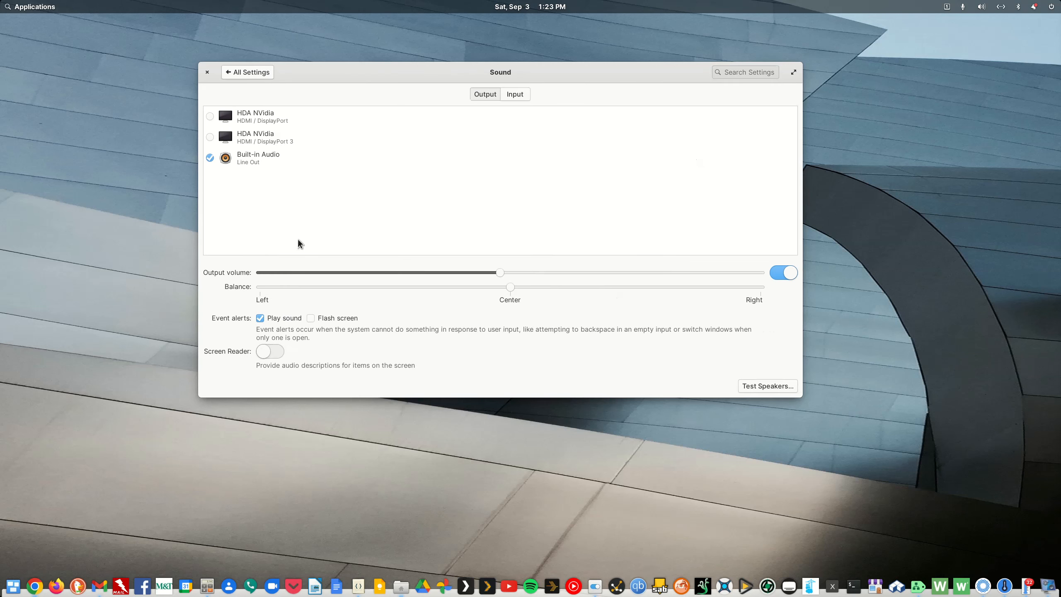
pyautogui.click(519, 97)
pyautogui.click(495, 97)
pyautogui.click(508, 96)
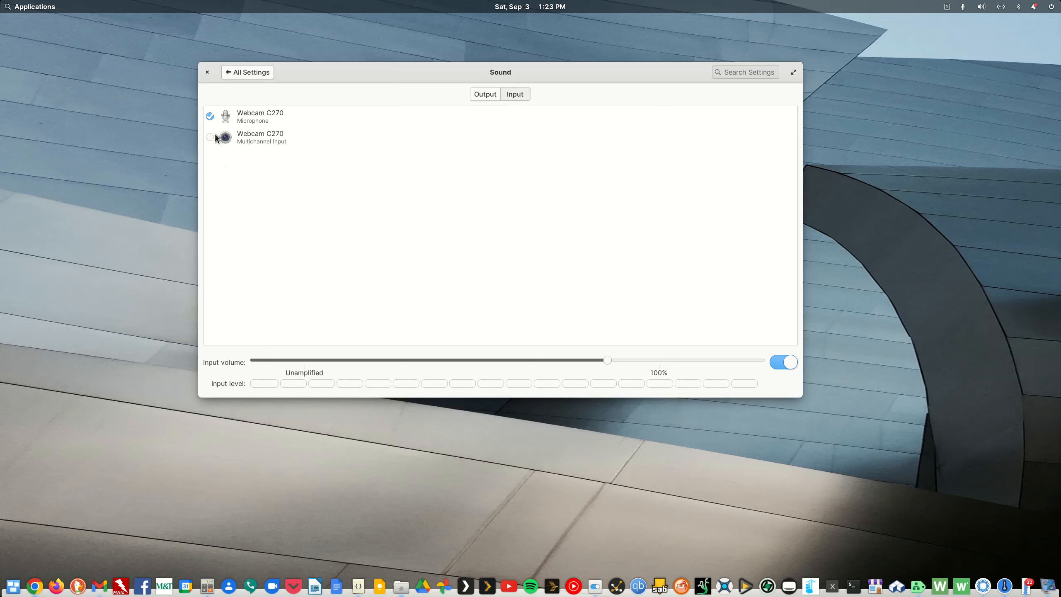
# - View the Wacom tablet settings and the paired and nearby devices in the Bluetooth settings
pyautogui.click(255, 72)
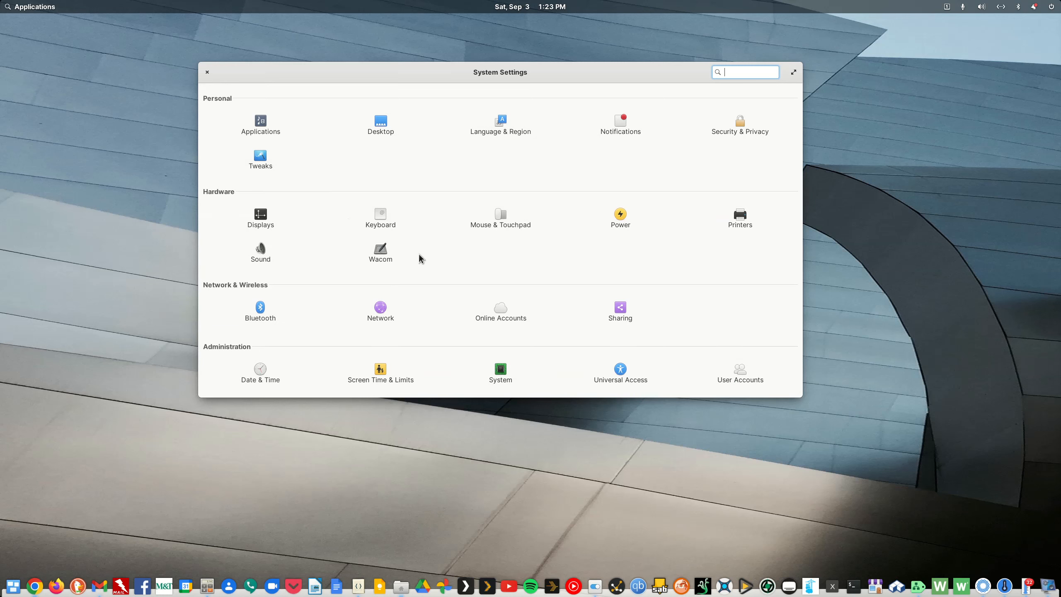
pyautogui.click(381, 249)
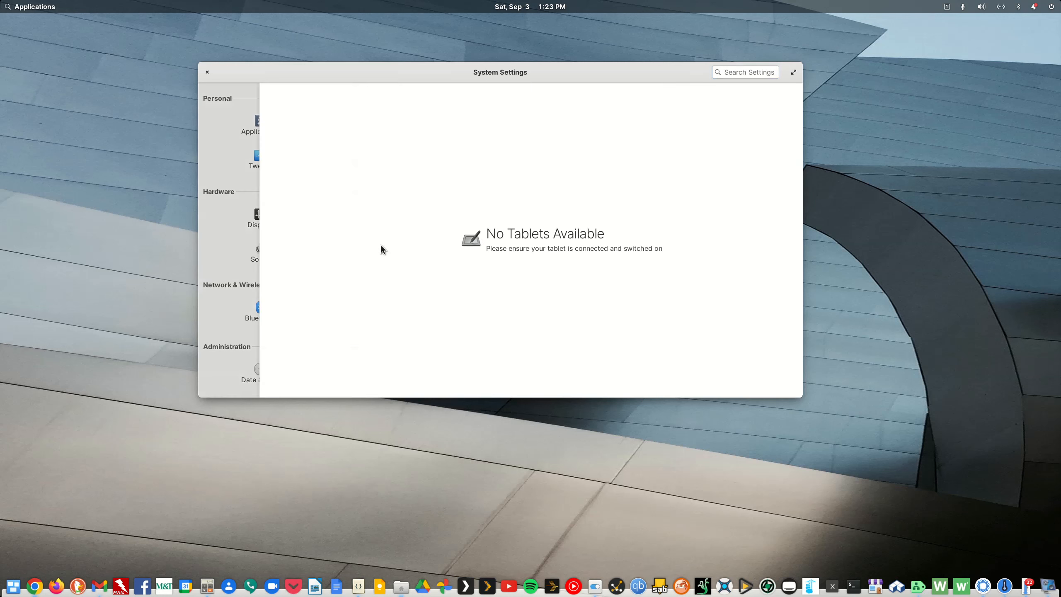
pyautogui.click(265, 76)
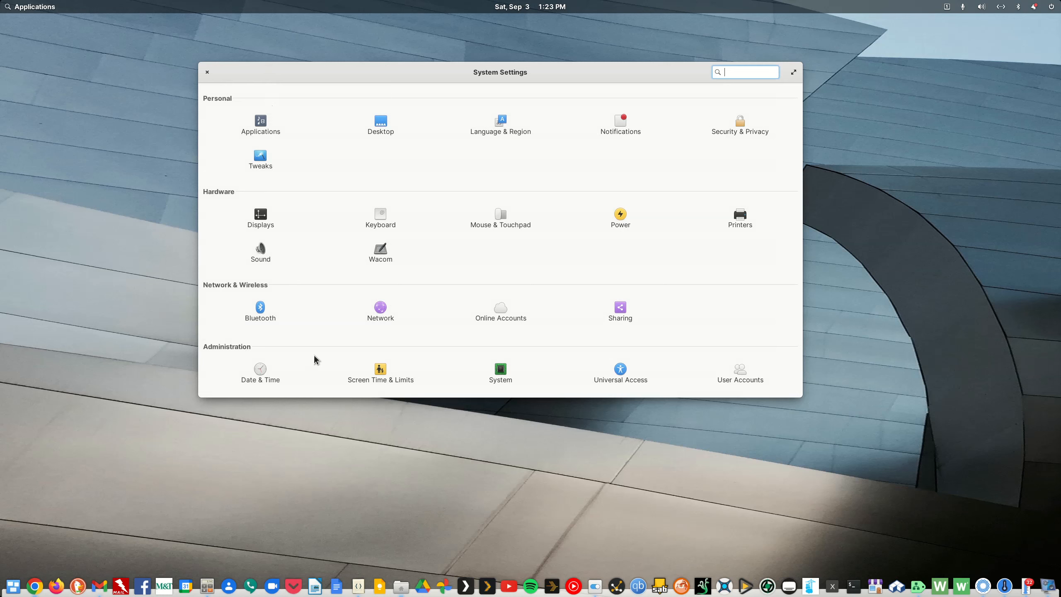
pyautogui.click(268, 312)
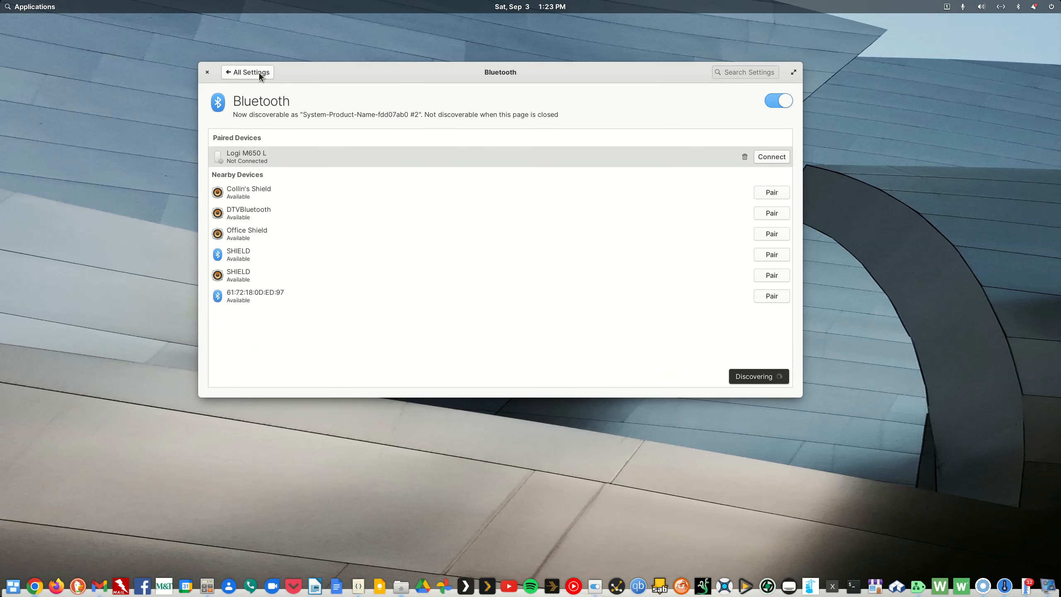
pyautogui.click(260, 75)
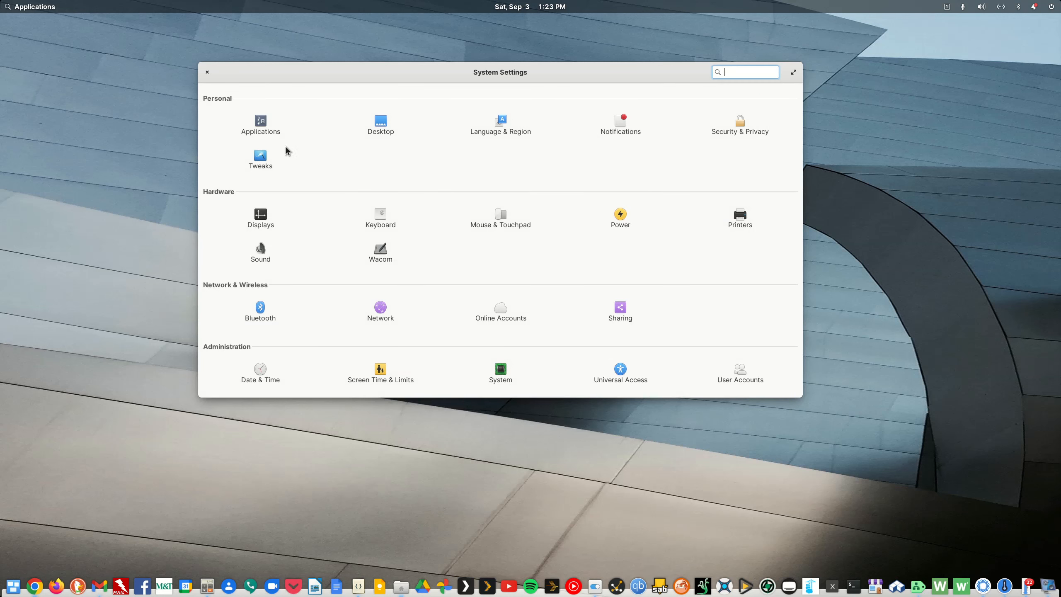
# - Examine the Aquantia Ethernet and Intel Ethernet connection details in the Network settings
pyautogui.click(375, 311)
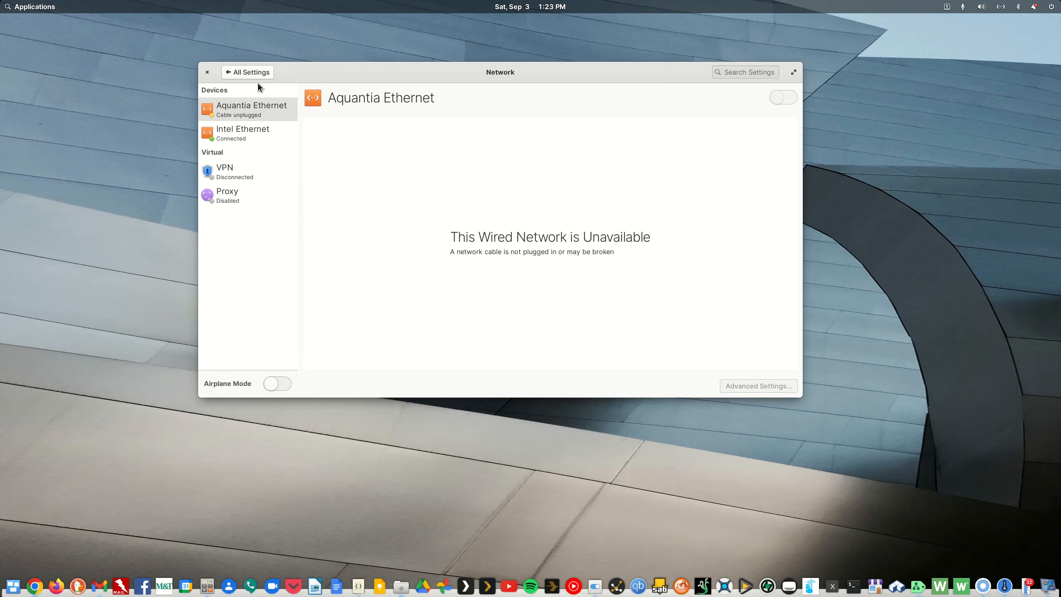
pyautogui.moveTo(311, 66); pyautogui.dragTo(339, 55)
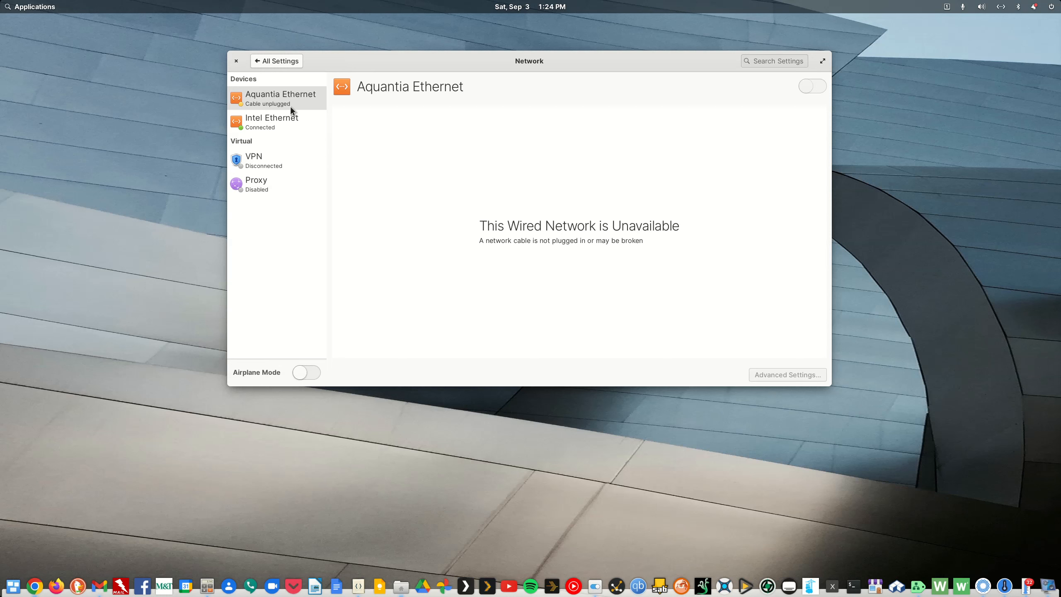
pyautogui.click(276, 99)
pyautogui.click(277, 123)
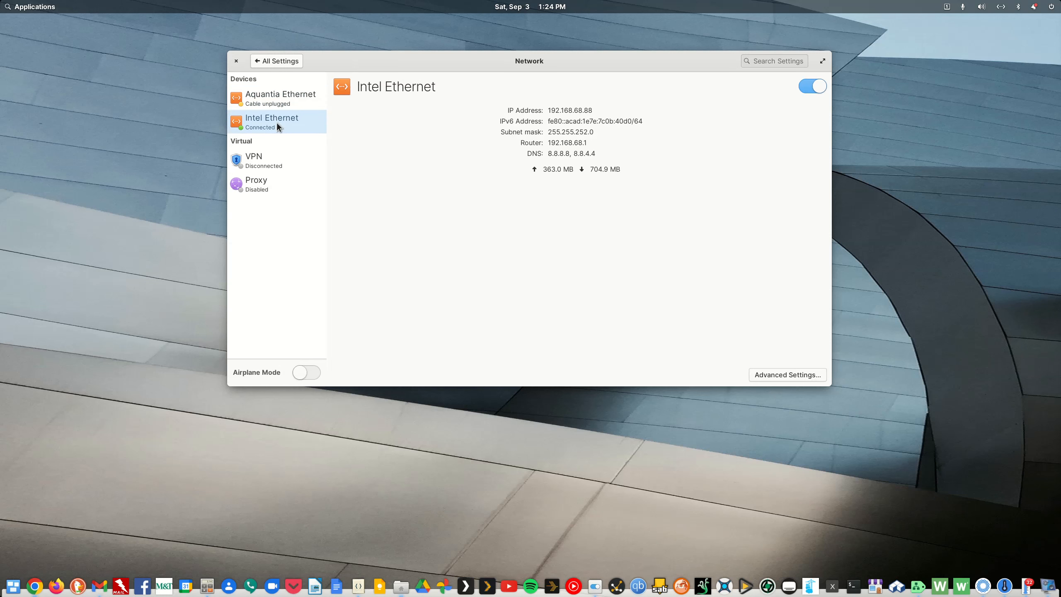
pyautogui.click(283, 61)
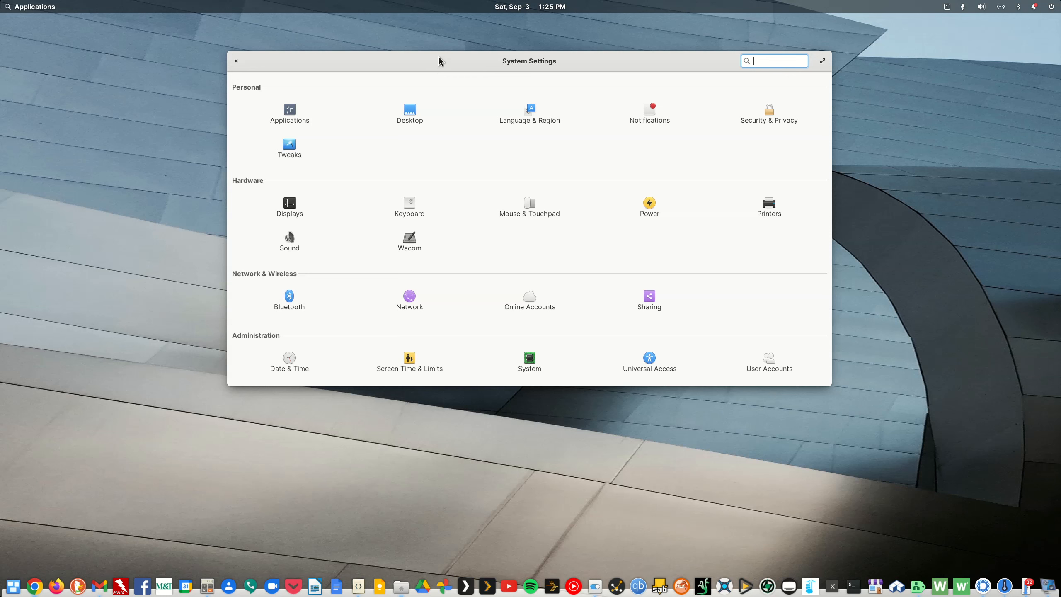
# - View the account types offered in Online Accounts, and check the desktop calendar's events for September 24 and 28
pyautogui.click(531, 295)
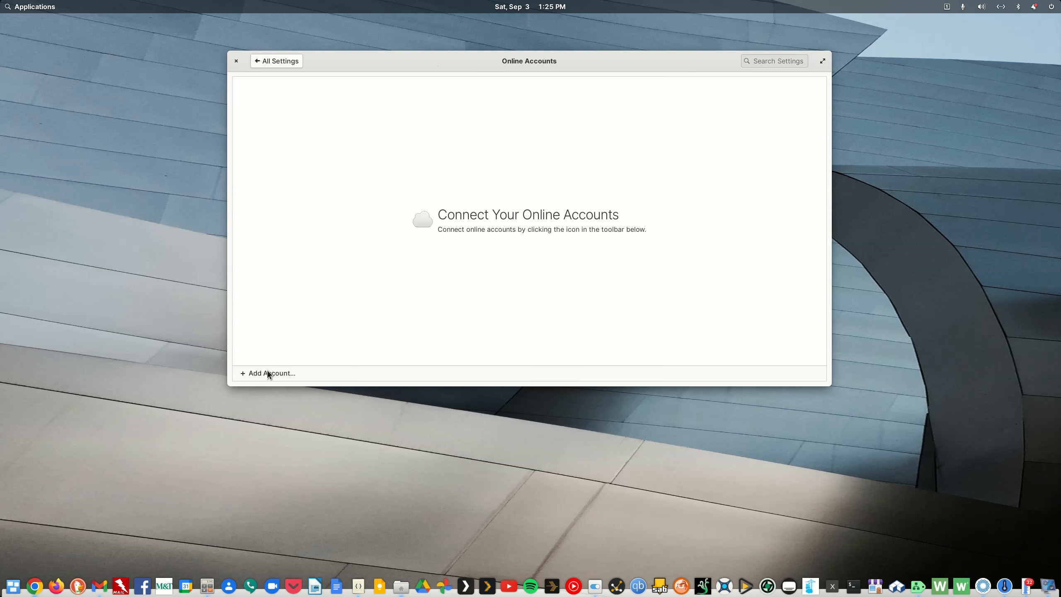
pyautogui.click(268, 373)
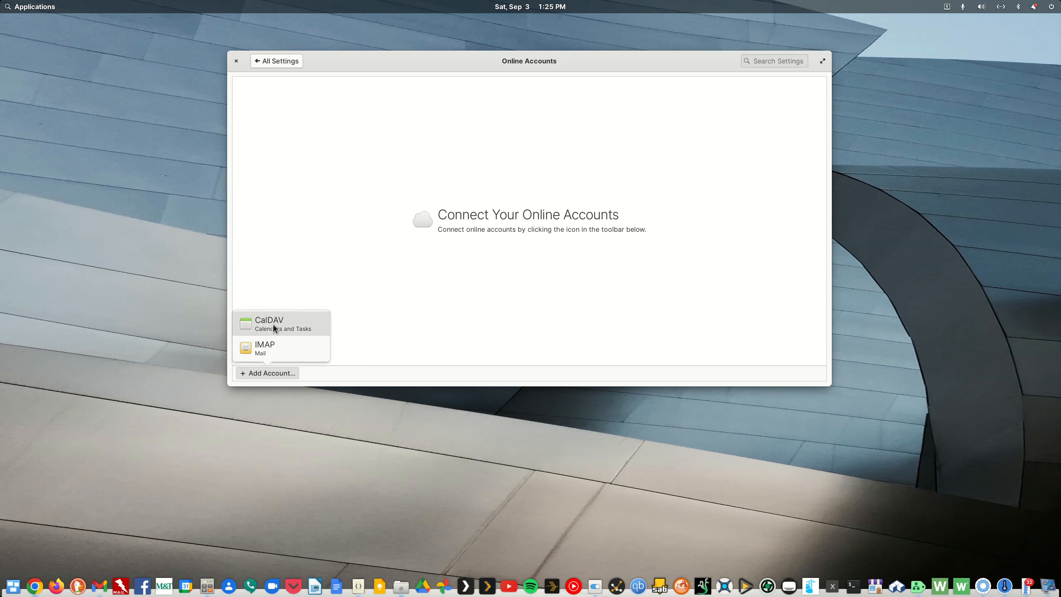
pyautogui.click(528, 9)
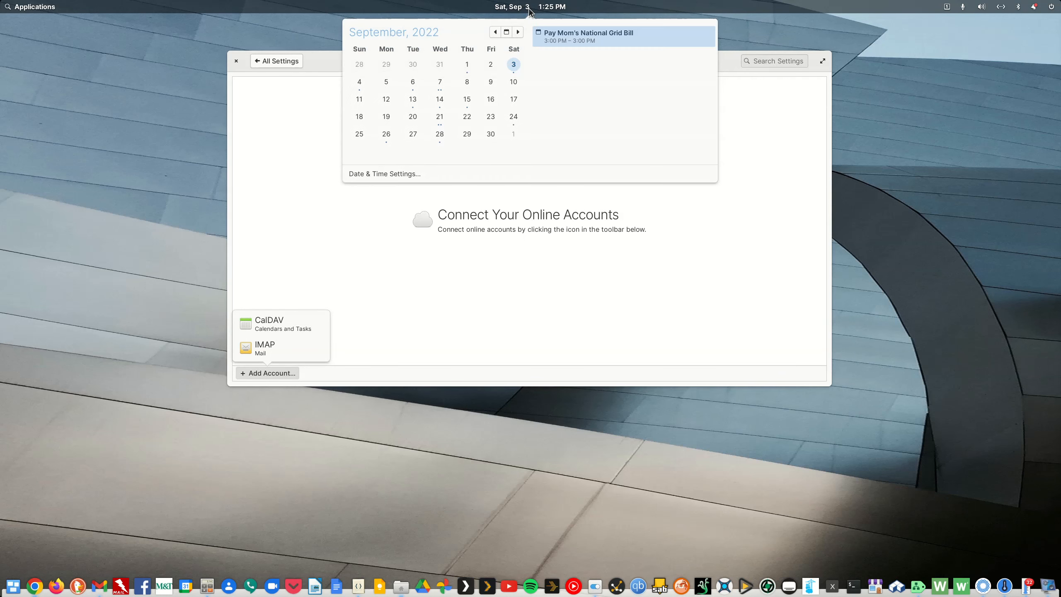
pyautogui.click(517, 117)
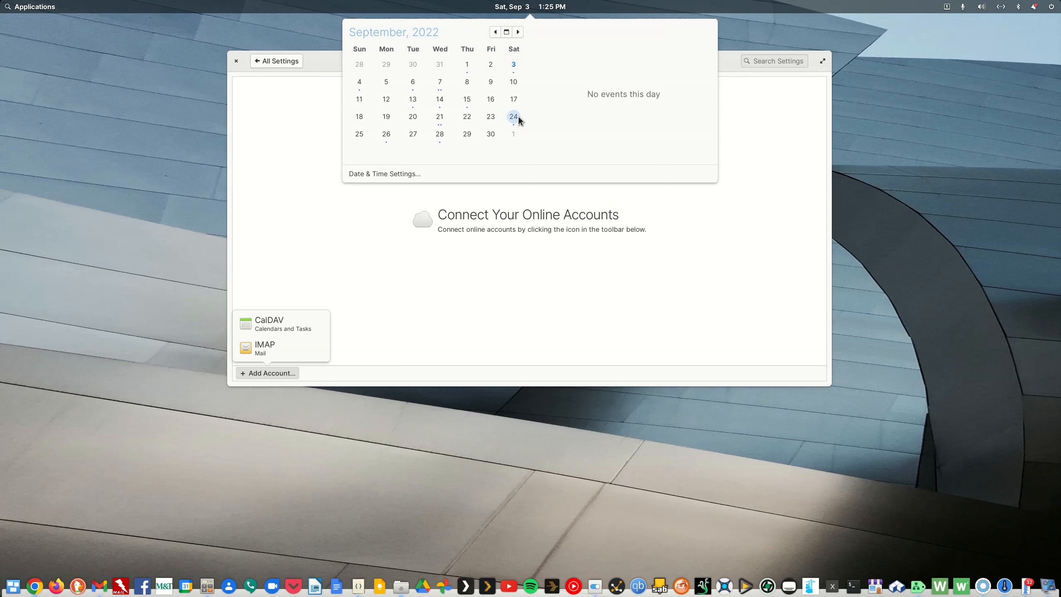
pyautogui.click(441, 135)
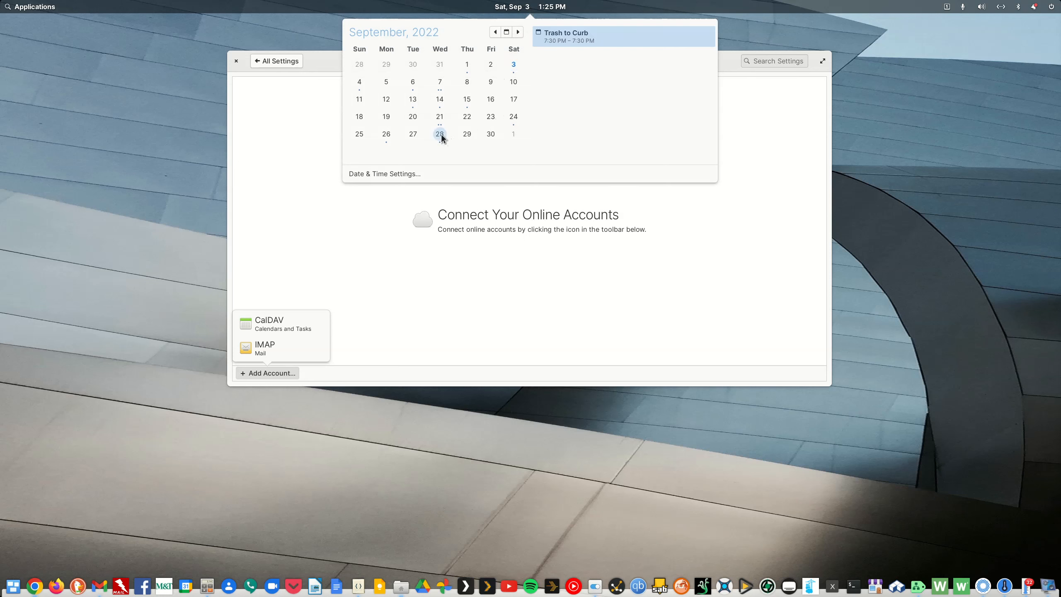
pyautogui.click(482, 9)
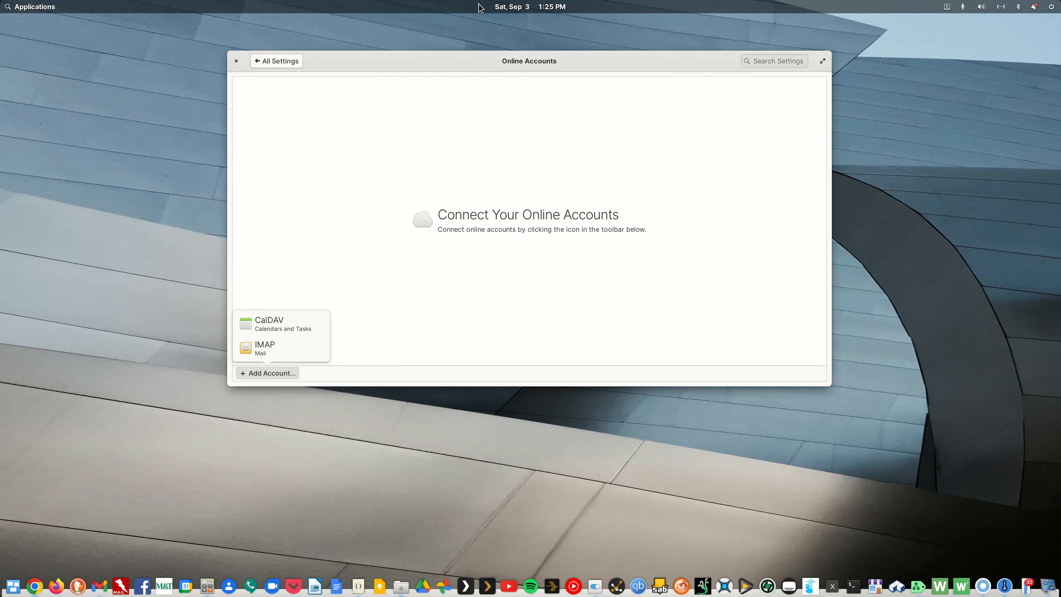
pyautogui.click(289, 62)
pyautogui.click(285, 65)
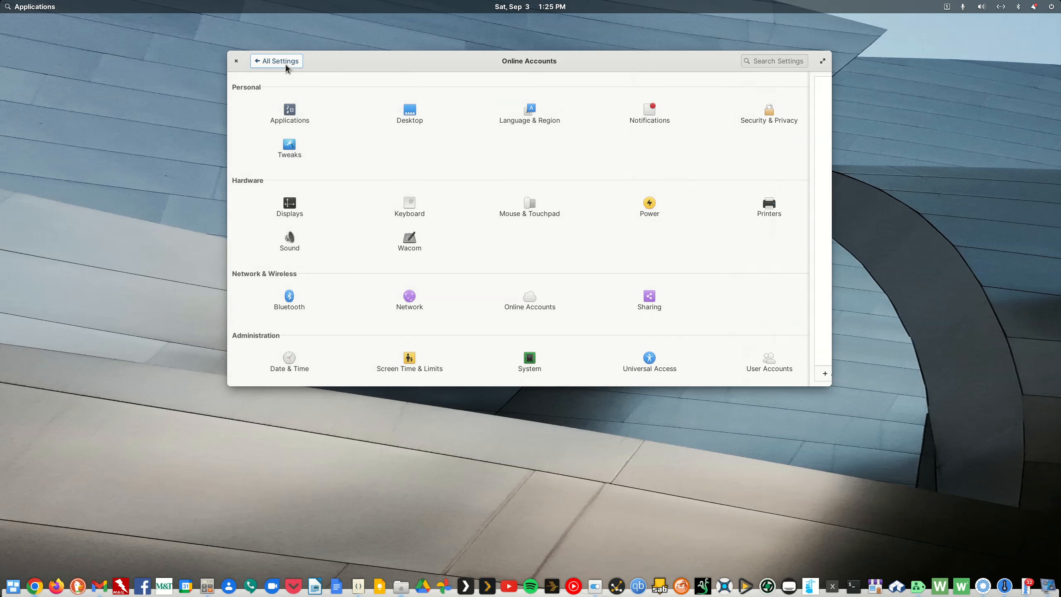
# - Try out the Media Library switch in the Sharing settings by enabling and disabling it
pyautogui.click(655, 302)
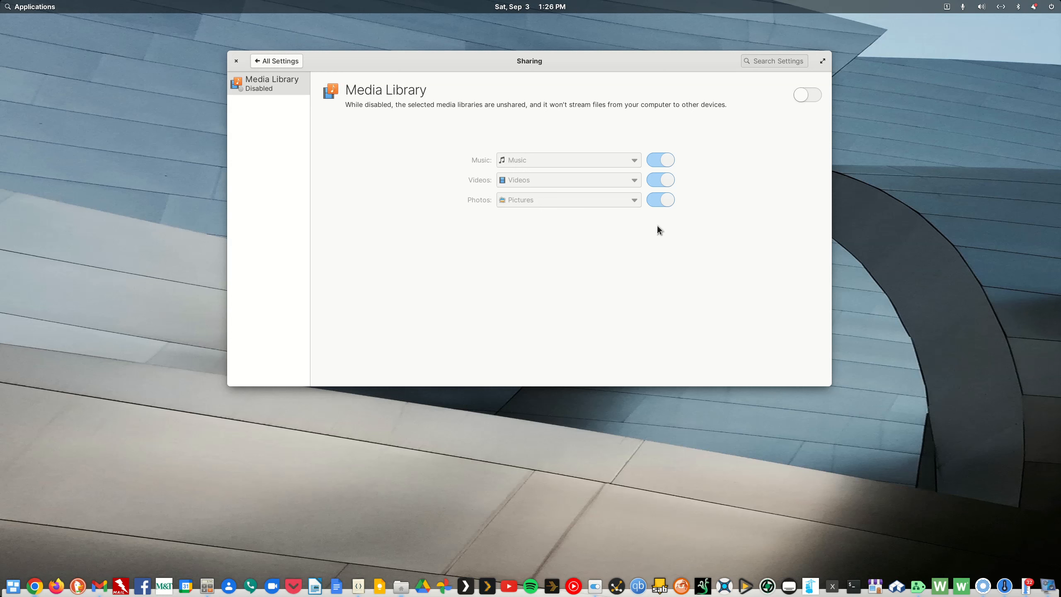
pyautogui.click(811, 96)
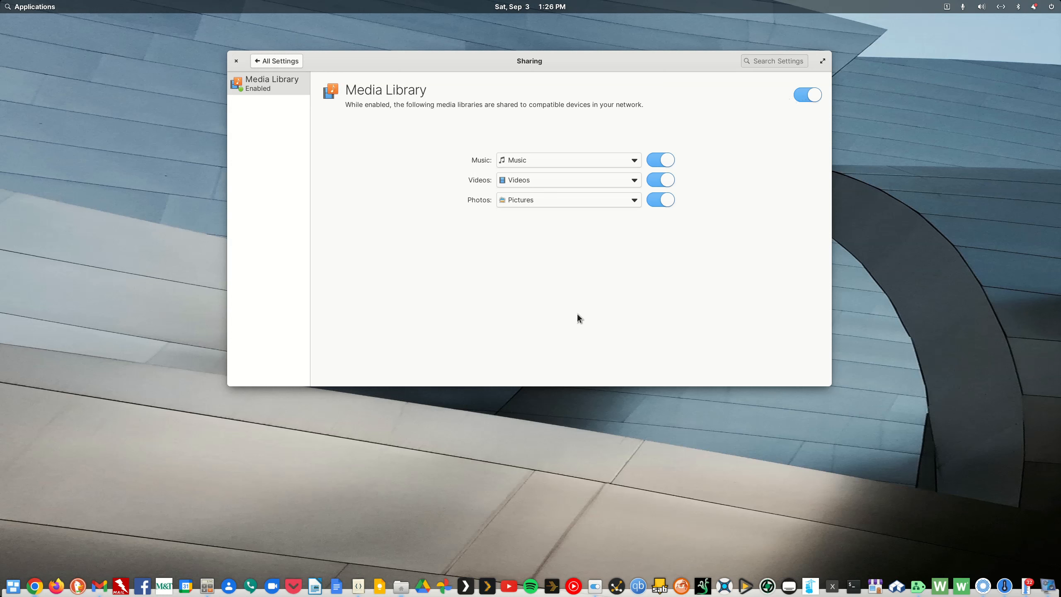
pyautogui.click(800, 97)
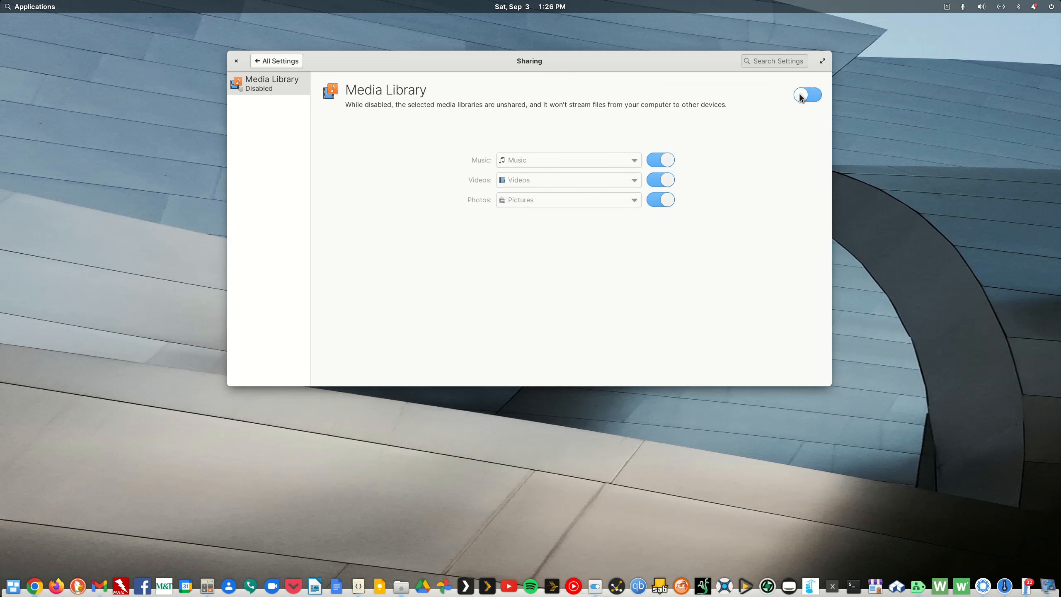
pyautogui.click(289, 62)
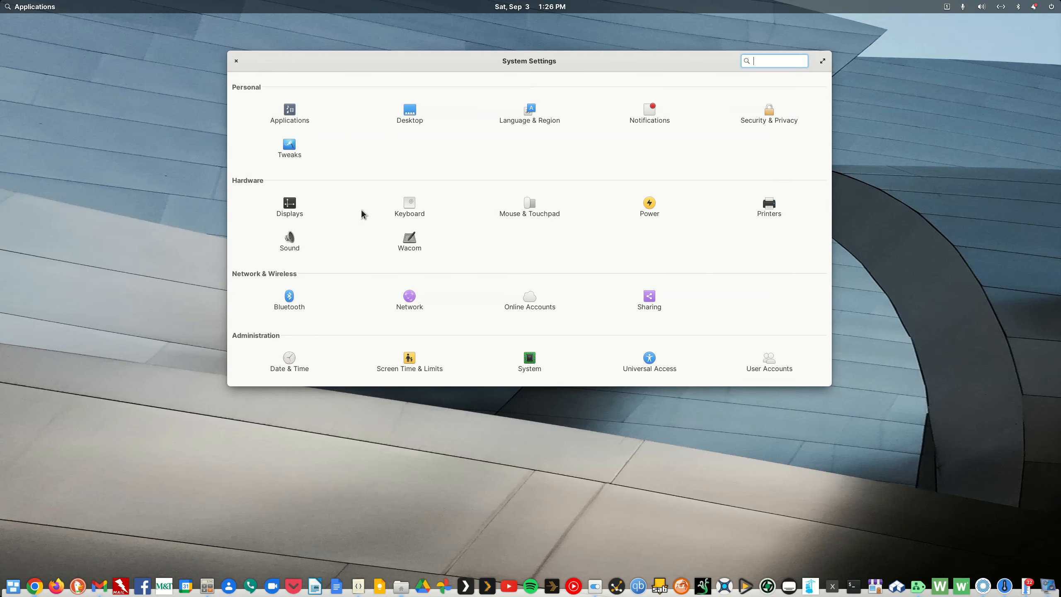
# - View the Date & Time settings and the Screen Time & Limits settings
pyautogui.click(284, 363)
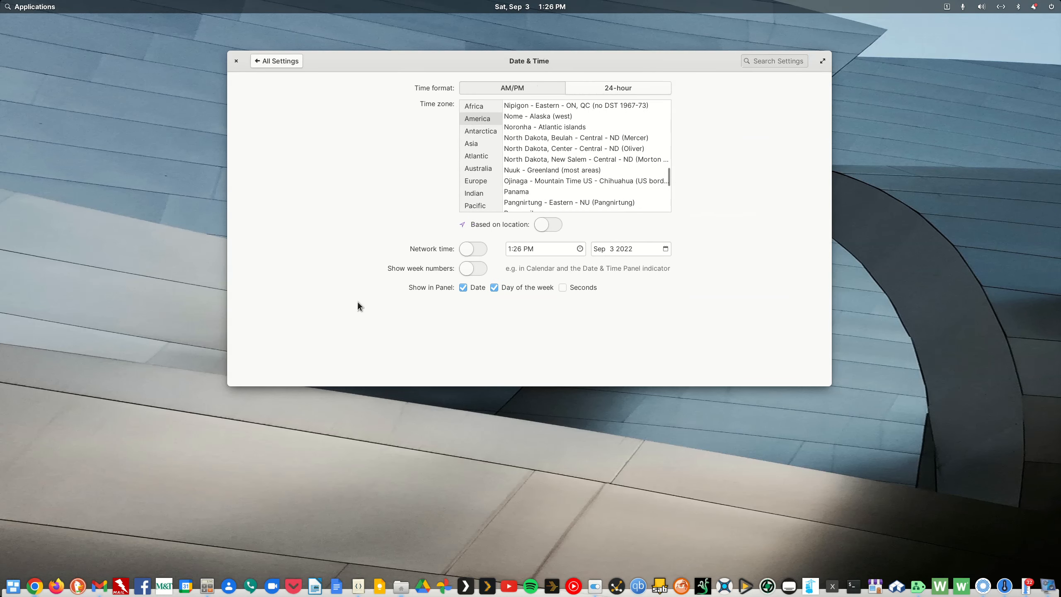
pyautogui.click(271, 61)
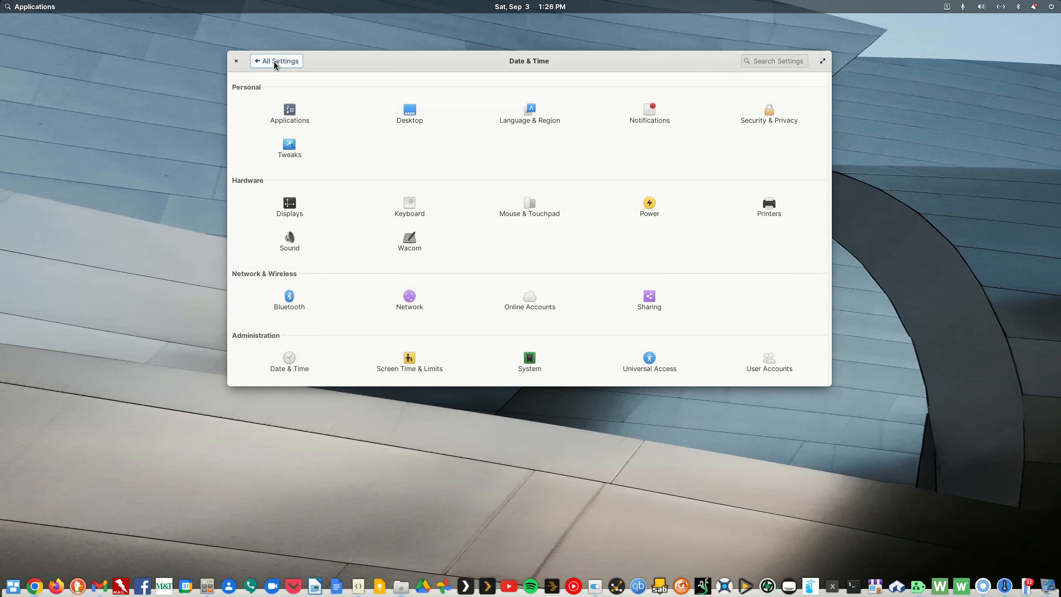
pyautogui.click(415, 360)
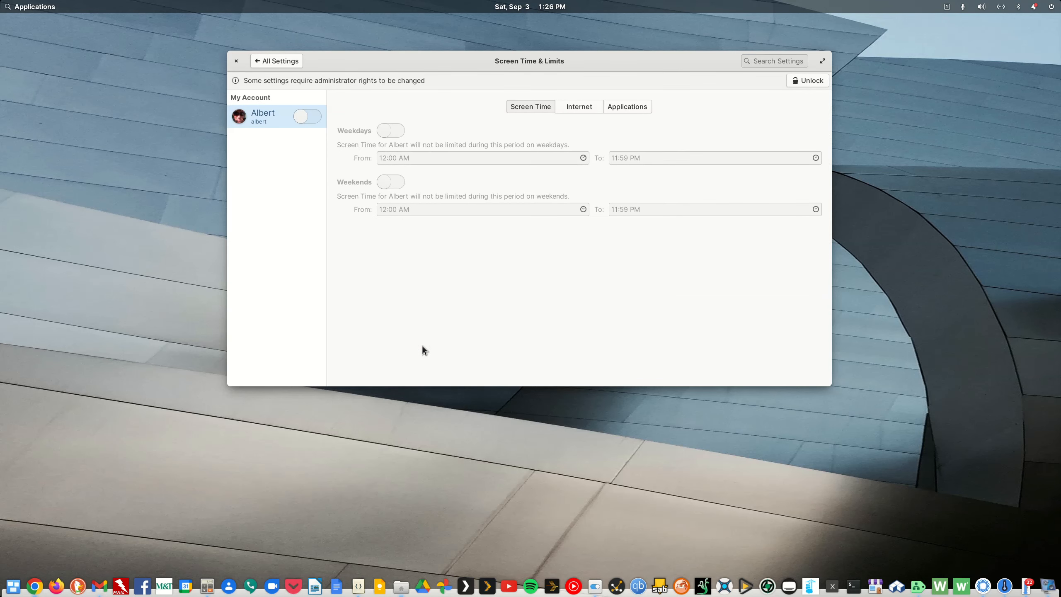
pyautogui.click(267, 59)
# - Examine the operating system version and hardware details in the System settings
pyautogui.click(534, 359)
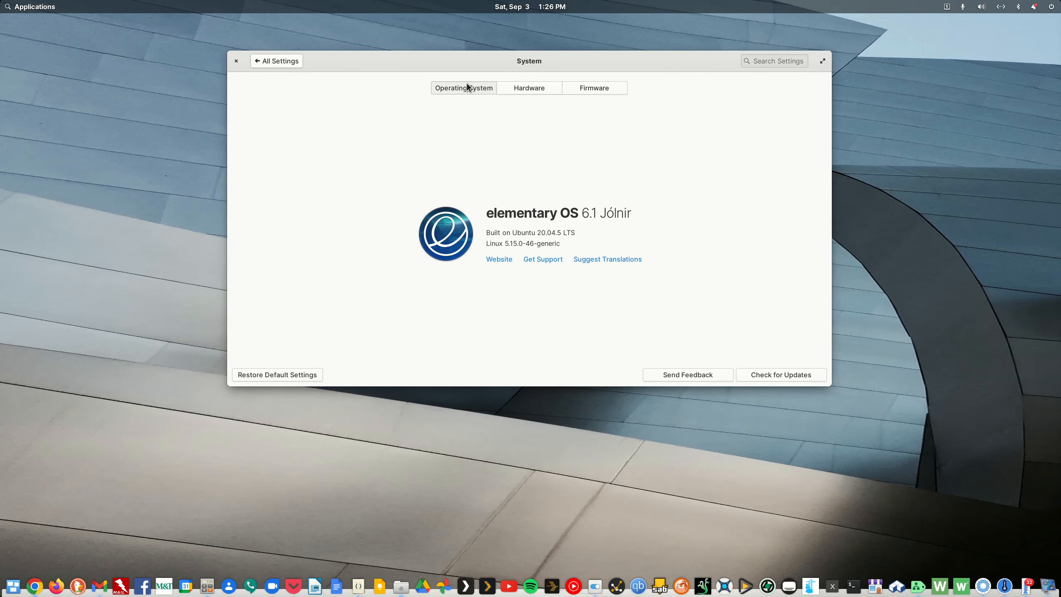
pyautogui.moveTo(574, 247); pyautogui.dragTo(495, 246)
pyautogui.moveTo(576, 233); pyautogui.dragTo(512, 234)
pyautogui.click(523, 88)
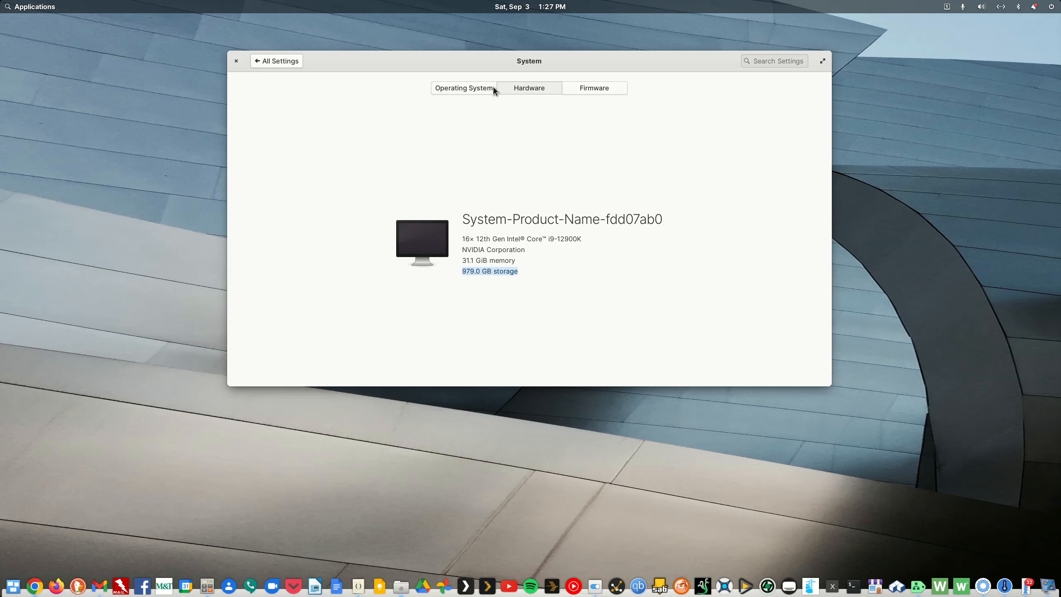
# - Examine the list of device firmware in the System settings
pyautogui.click(590, 92)
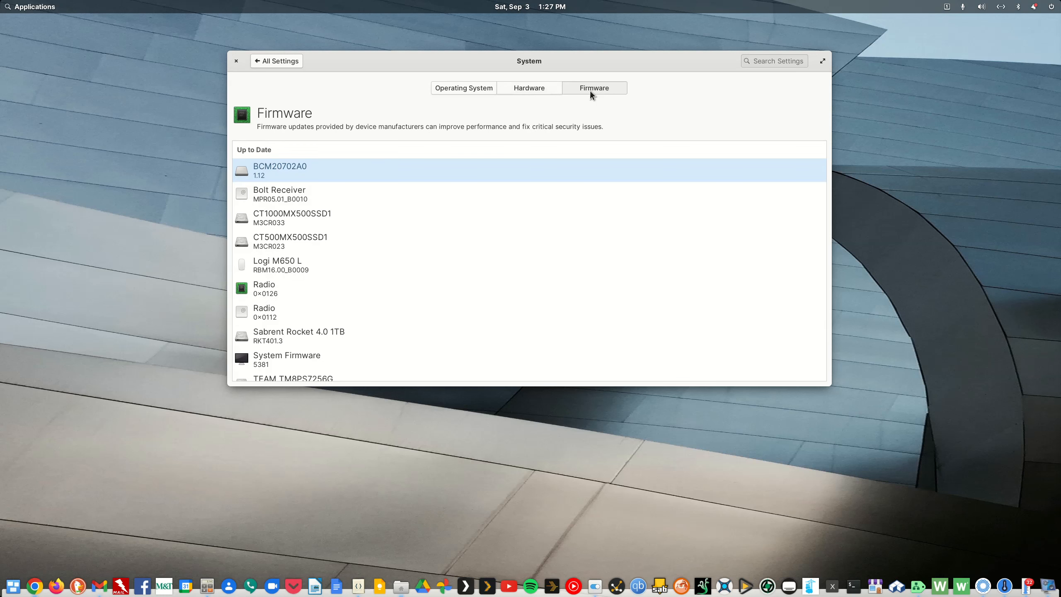
pyautogui.scroll(-5, 350, 245)
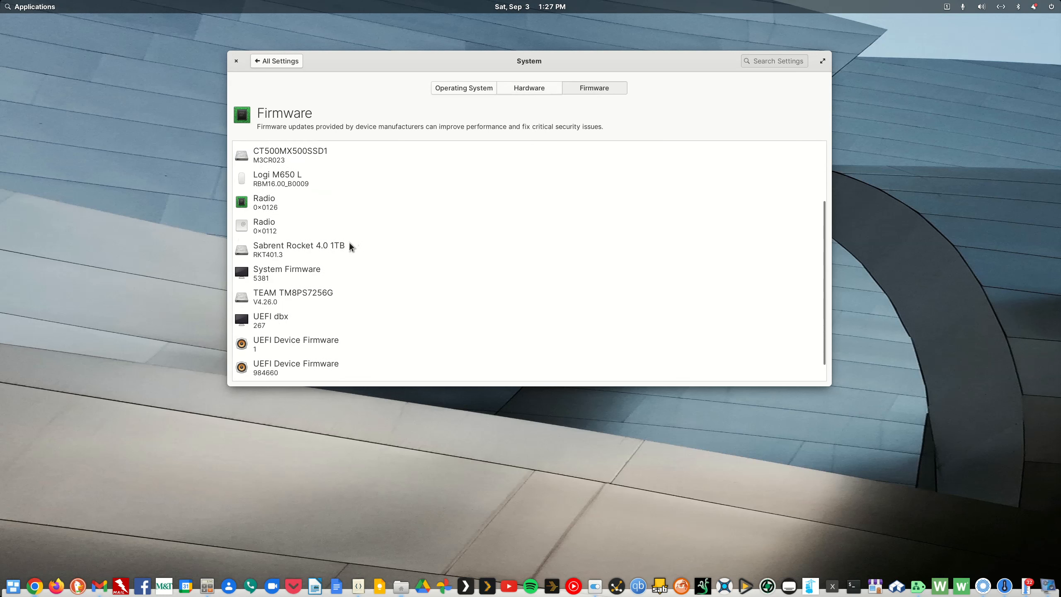
pyautogui.scroll(5, 349, 245)
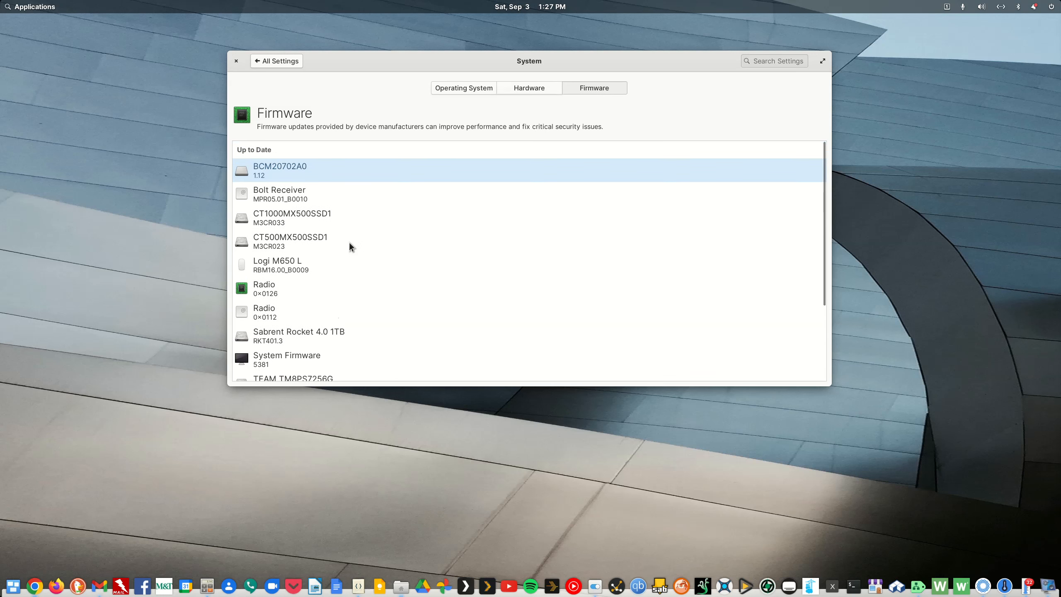
pyautogui.scroll(-4, 312, 241)
pyautogui.scroll(2, 311, 241)
pyautogui.scroll(1, 310, 238)
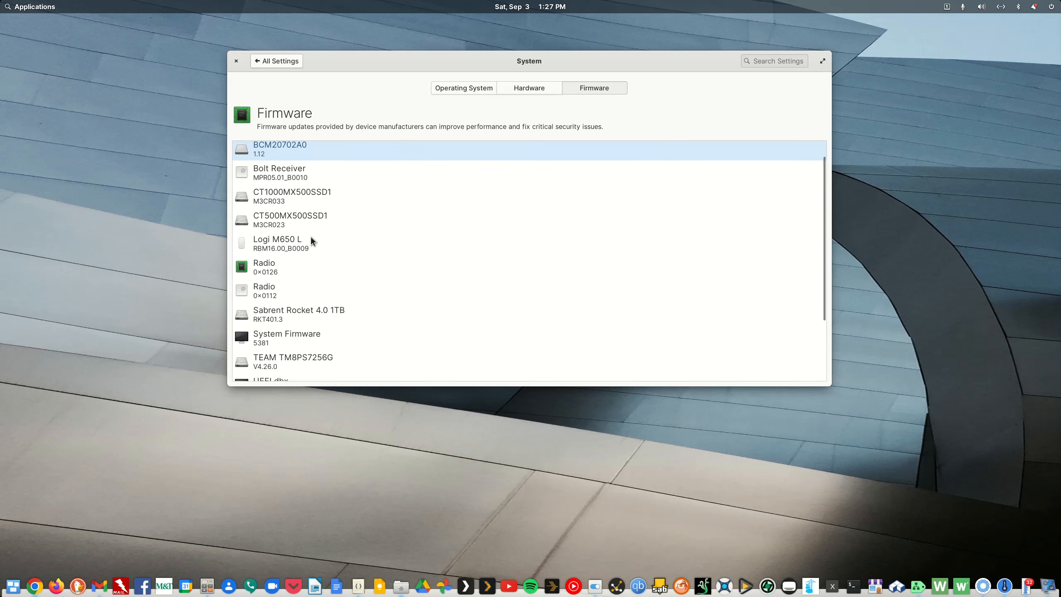
pyautogui.click(286, 60)
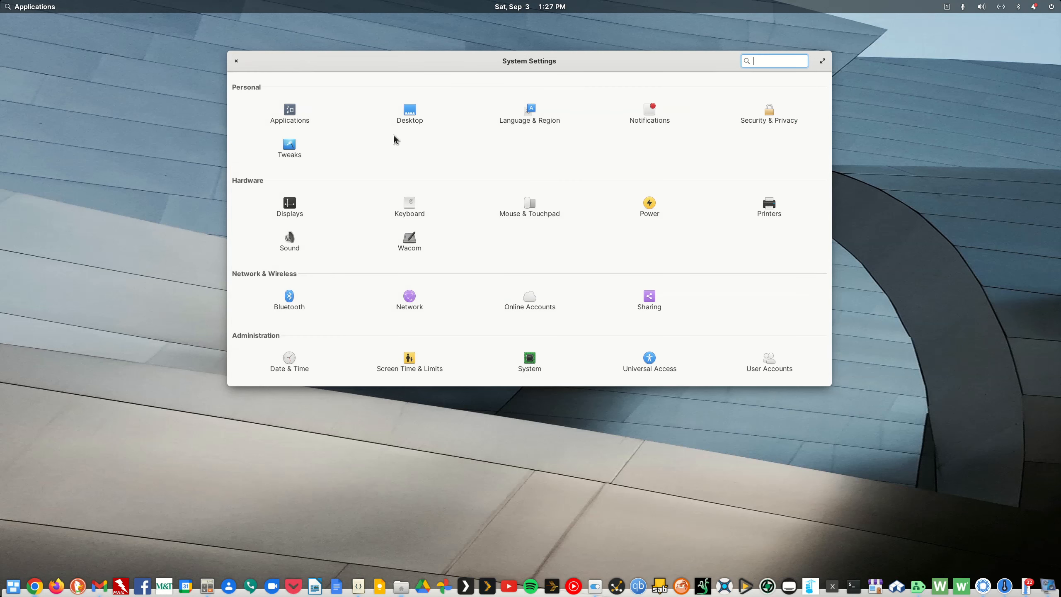
# - View the Universal Access and User Accounts settings, and close System Settings
pyautogui.click(647, 357)
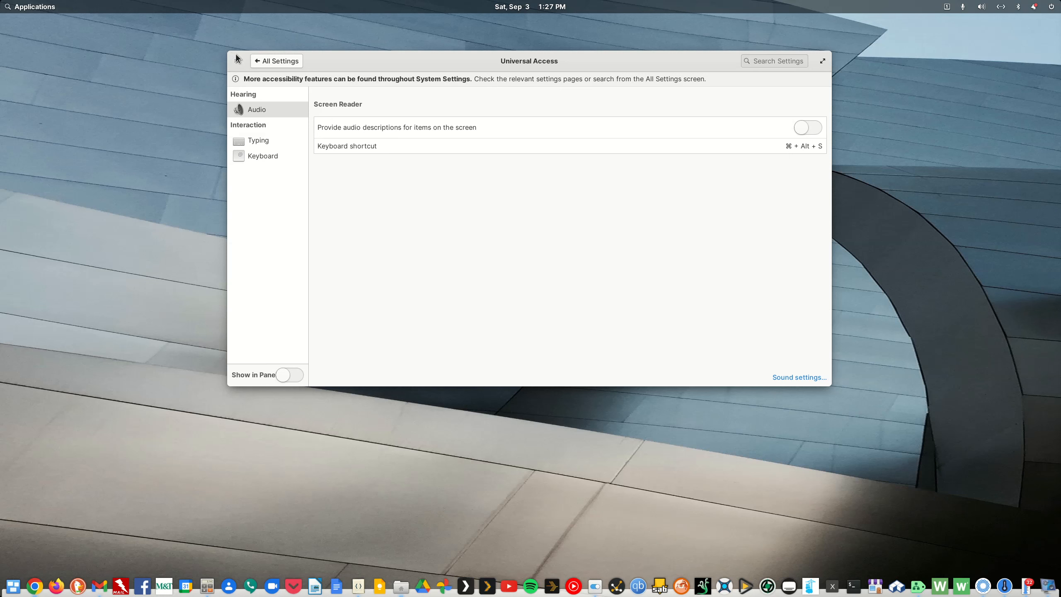
pyautogui.click(259, 57)
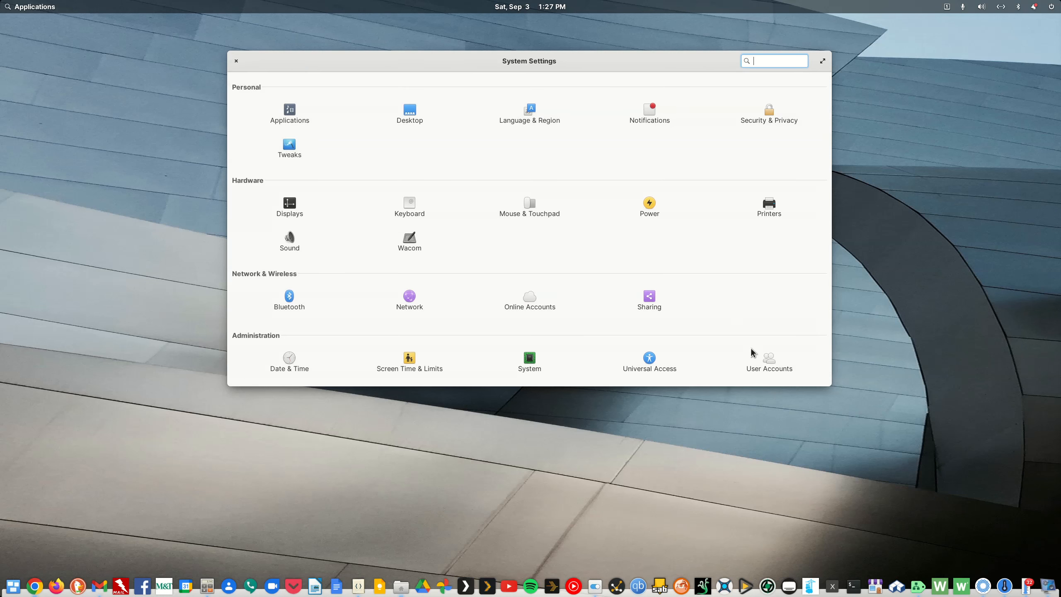
pyautogui.click(764, 362)
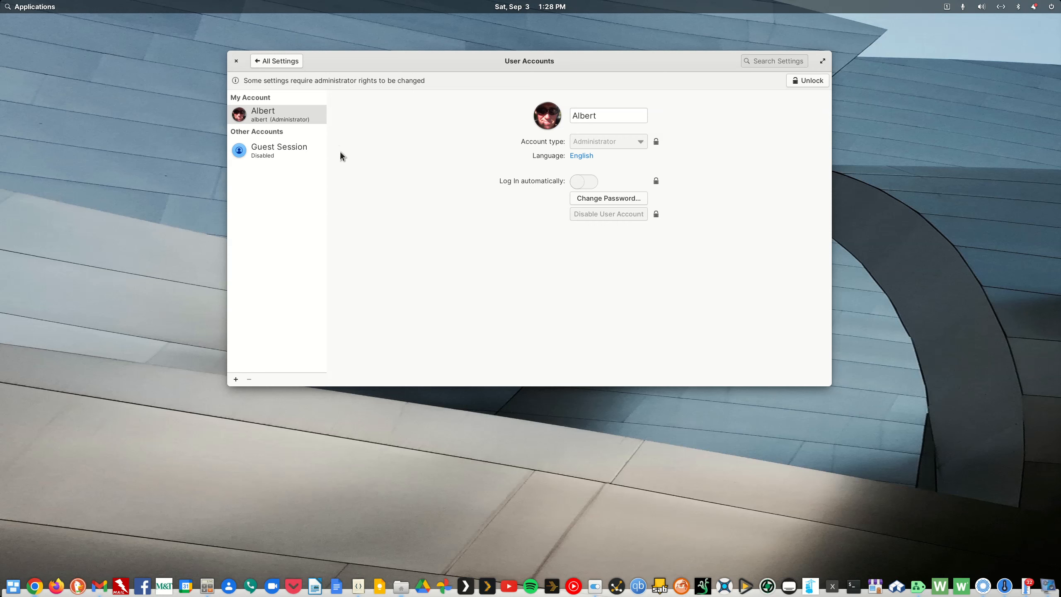
pyautogui.click(283, 61)
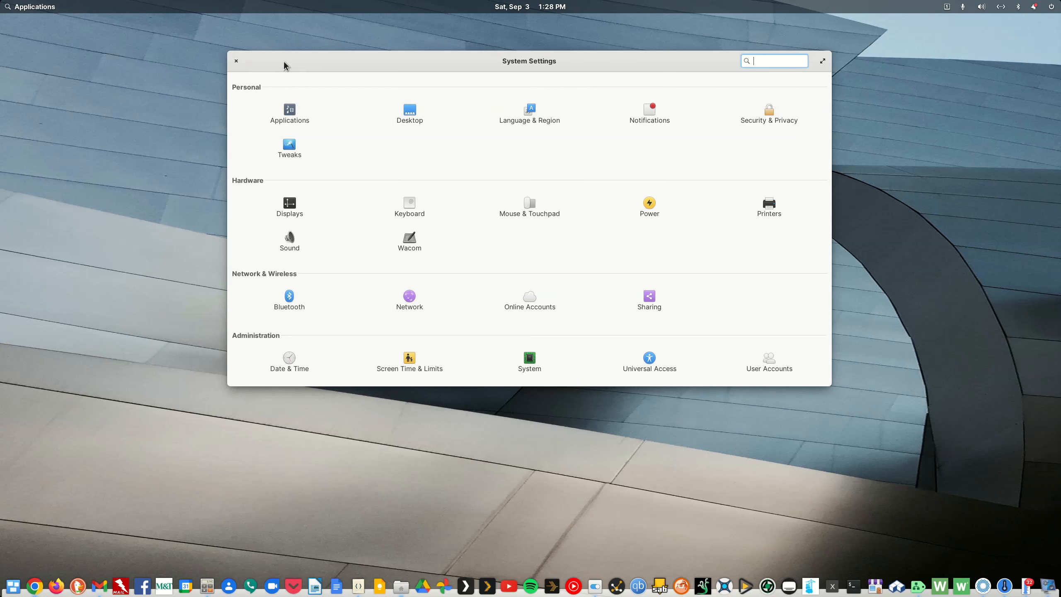
pyautogui.click(237, 62)
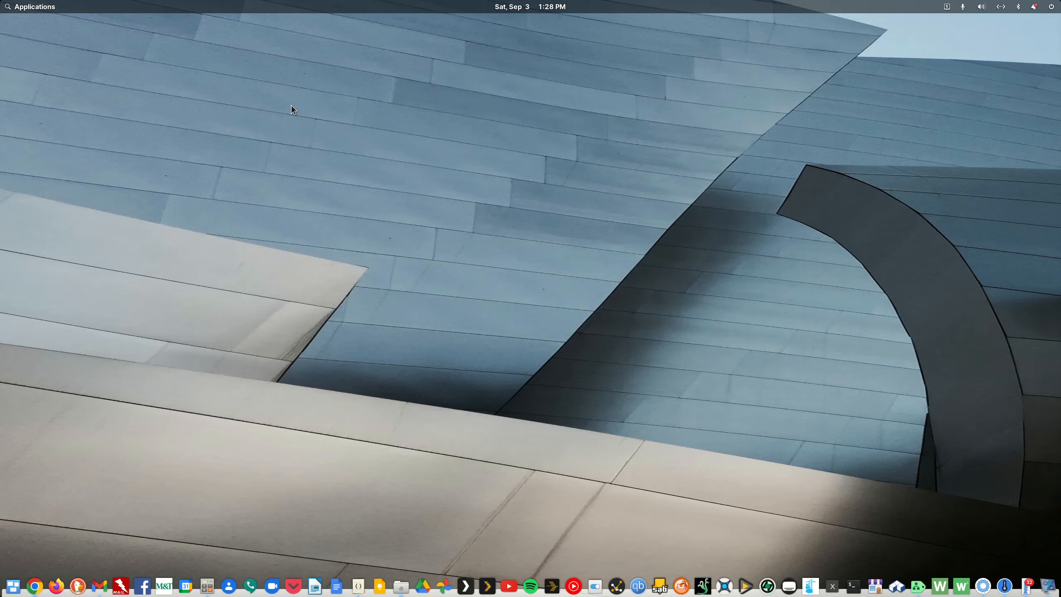
# - Open AppCenter, view its Home and Installed pages, and return to the Home page
pyautogui.click(875, 586)
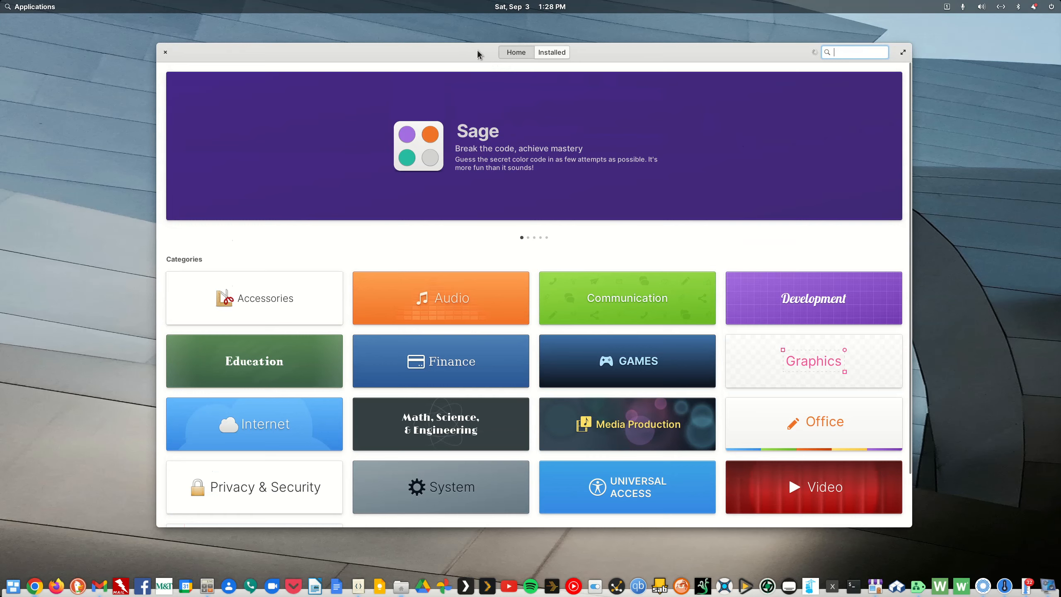
pyautogui.moveTo(476, 50); pyautogui.dragTo(457, 34)
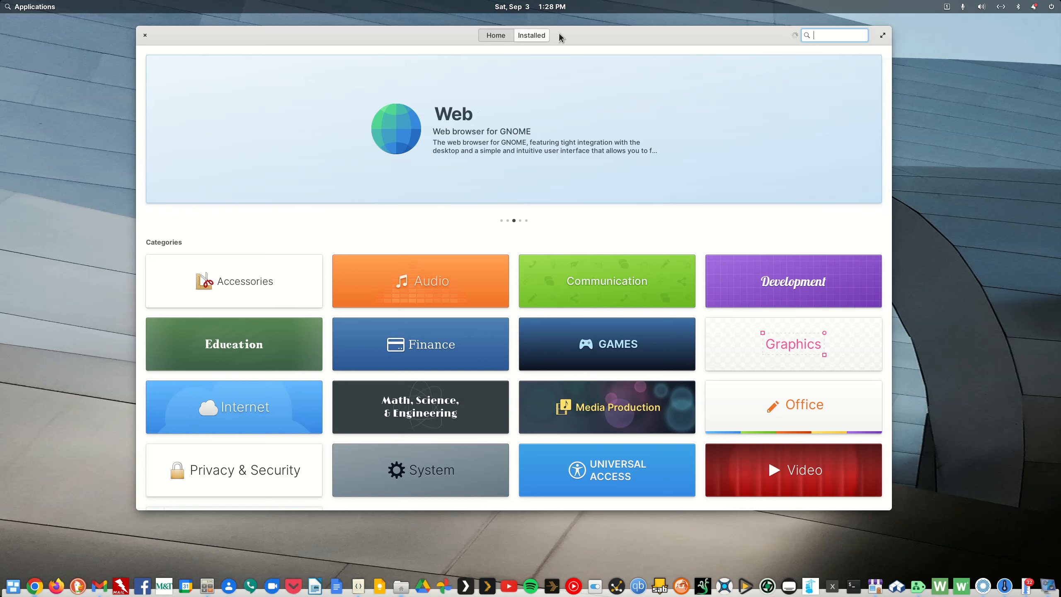
pyautogui.click(503, 38)
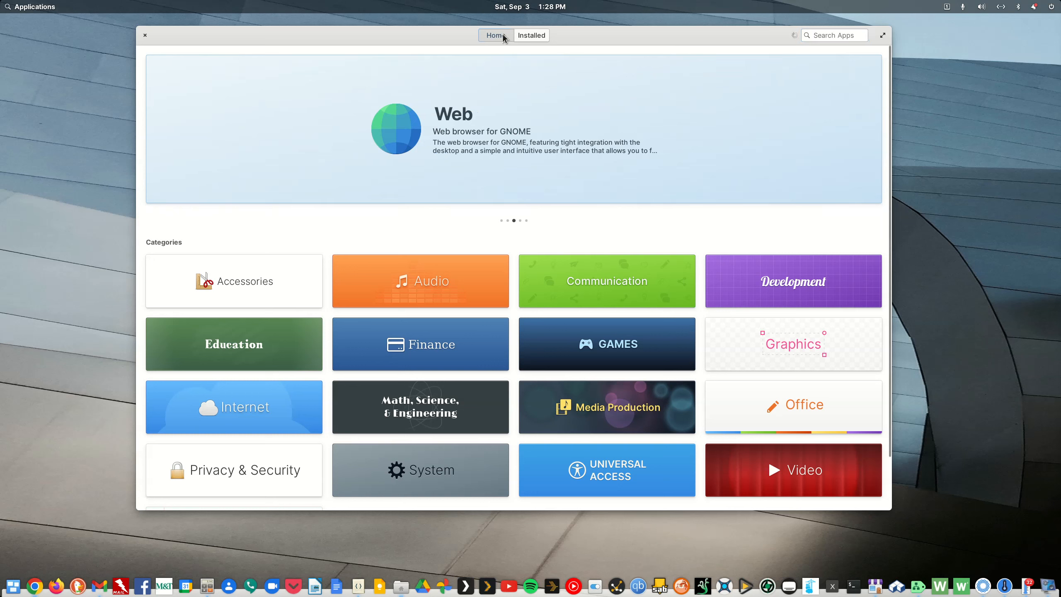
pyautogui.click(522, 36)
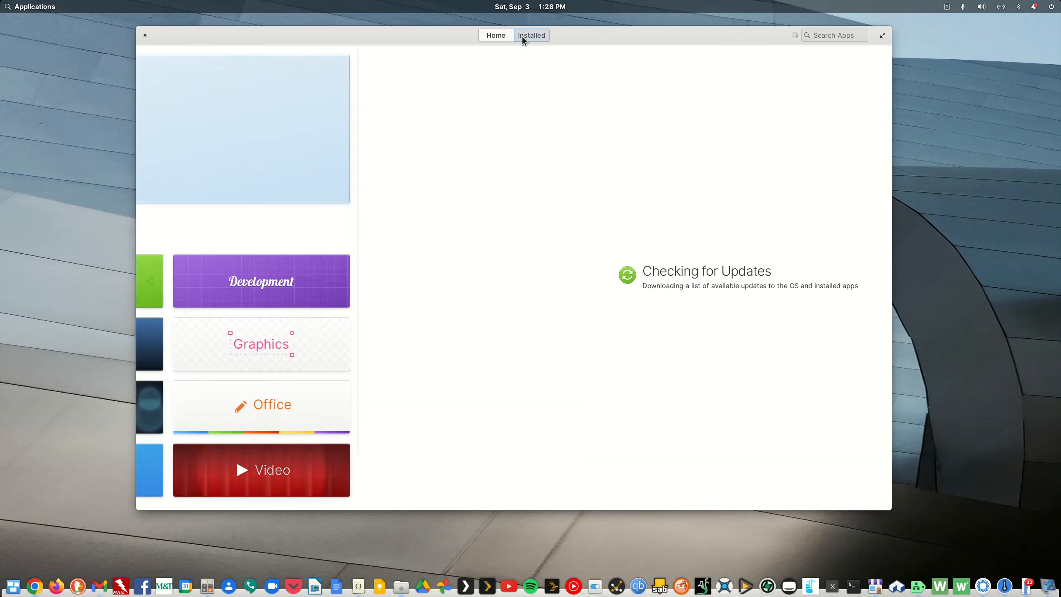
pyautogui.moveTo(436, 35); pyautogui.dragTo(581, 38)
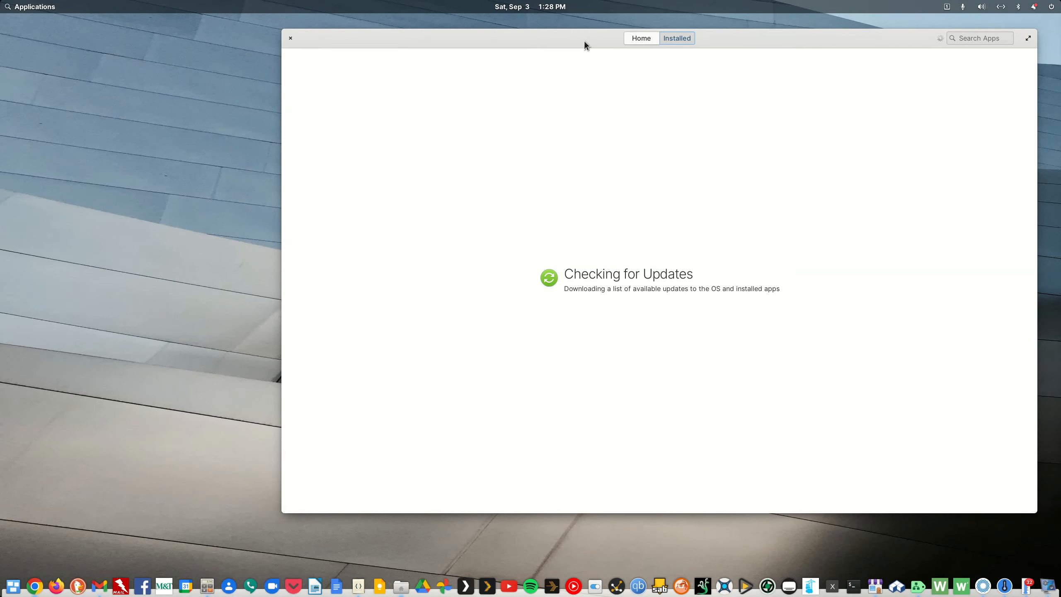
pyautogui.click(634, 39)
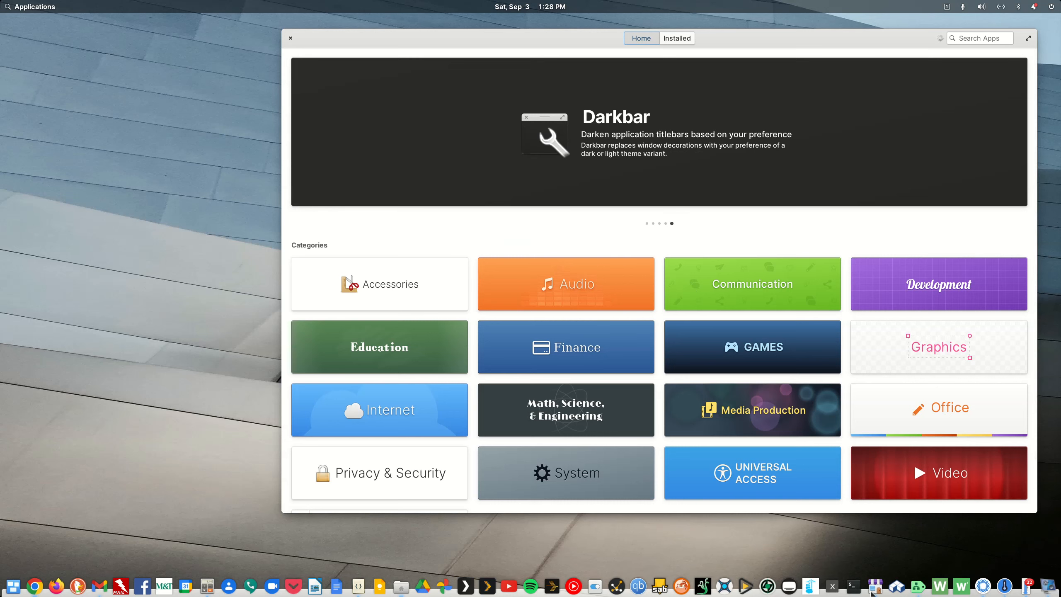
# - Open the Flathub App Store beside AppCenter and browse its home page through to the Popular Apps section
pyautogui.click(895, 587)
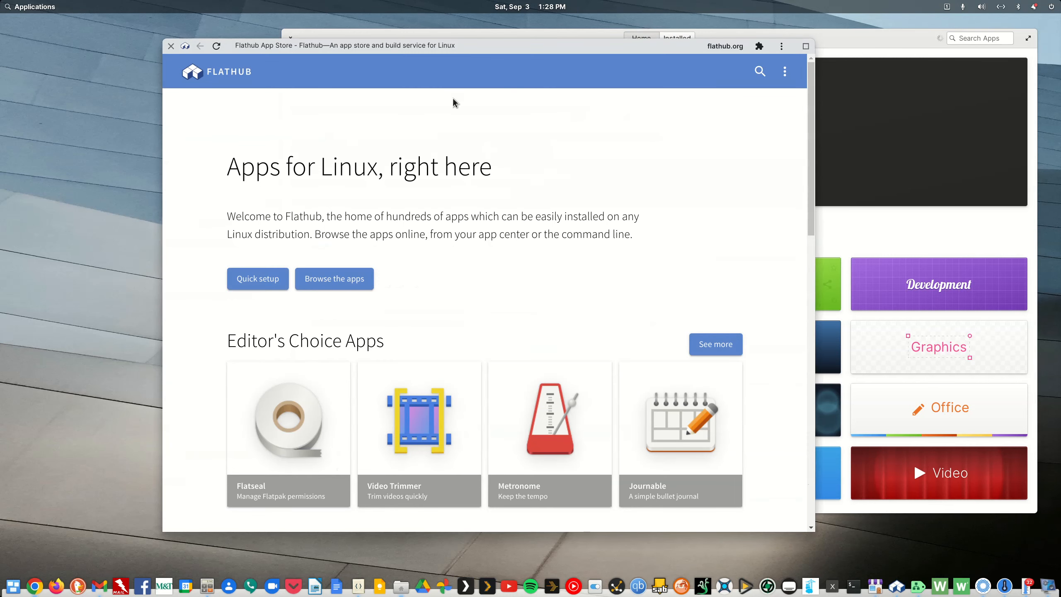
pyautogui.moveTo(436, 46); pyautogui.dragTo(365, 38)
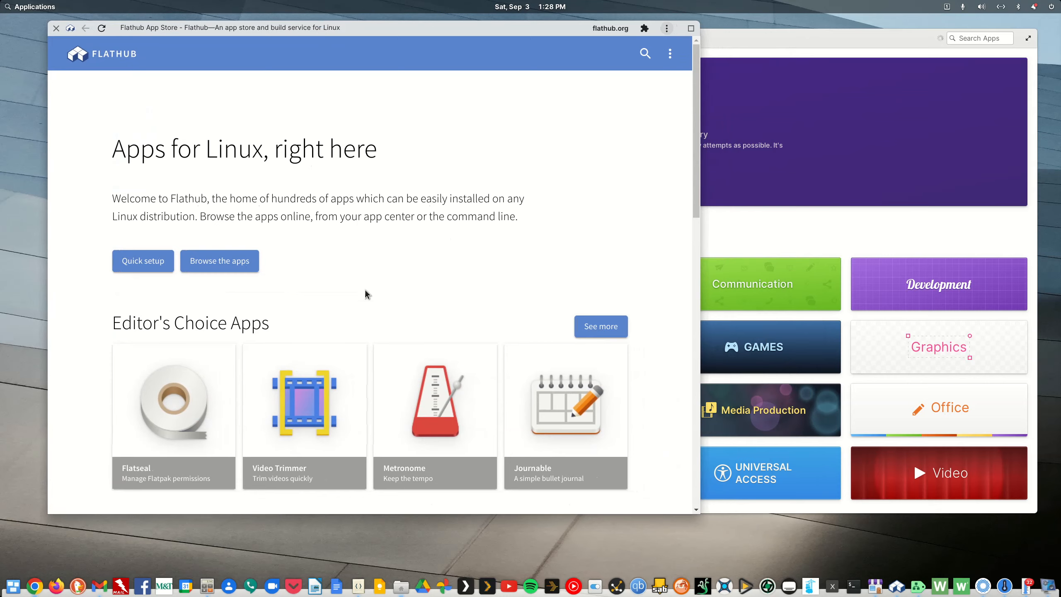
pyautogui.scroll(-6, 366, 292)
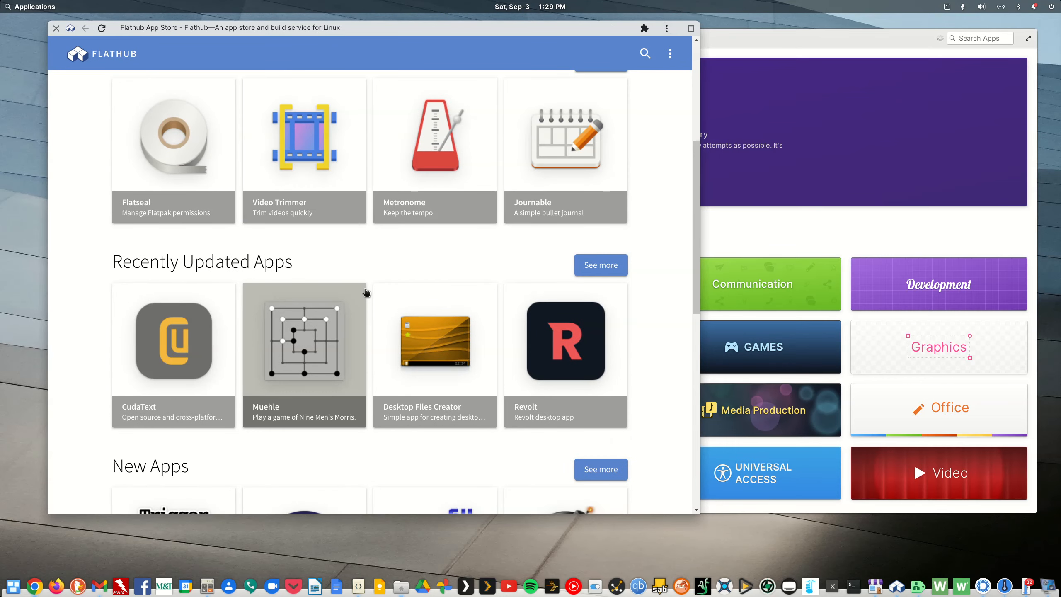
pyautogui.scroll(-11, 366, 293)
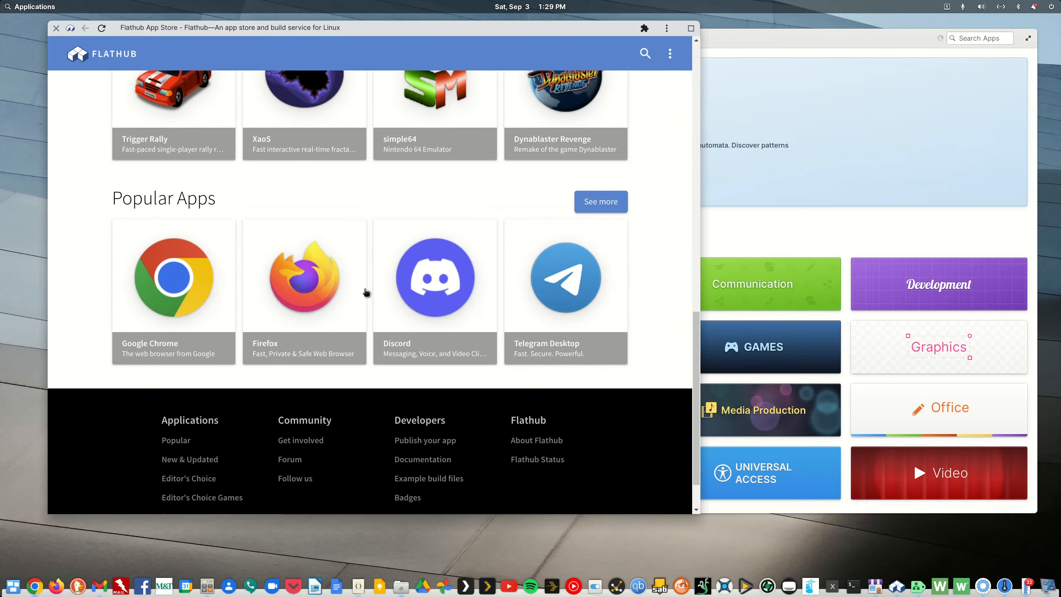
pyautogui.scroll(-1, 366, 293)
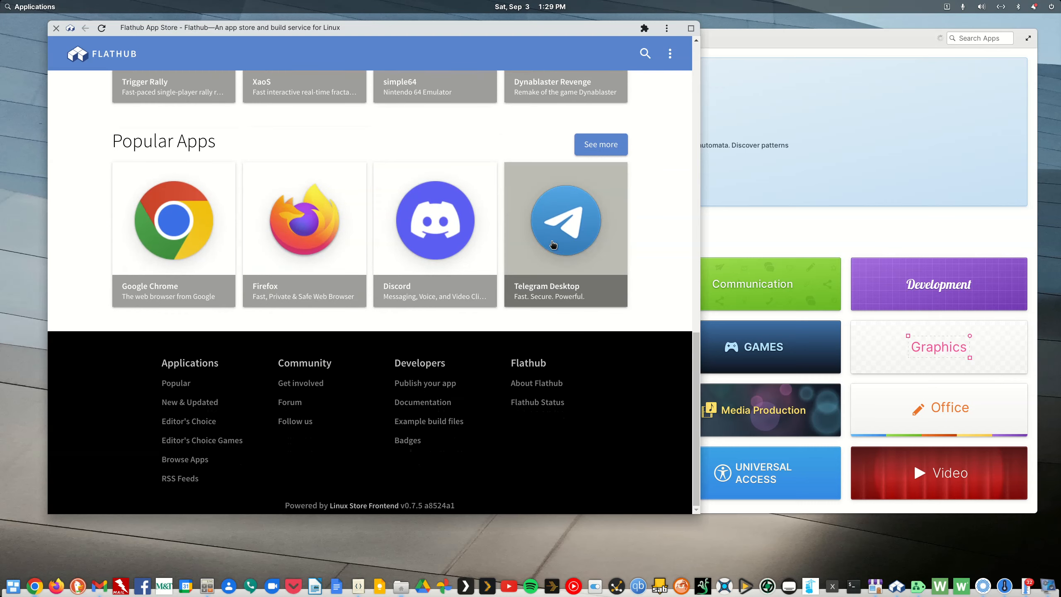
# - Open the Telegram Desktop page on Flathub and save its flatpakref installer to the suggested folder
pyautogui.click(557, 238)
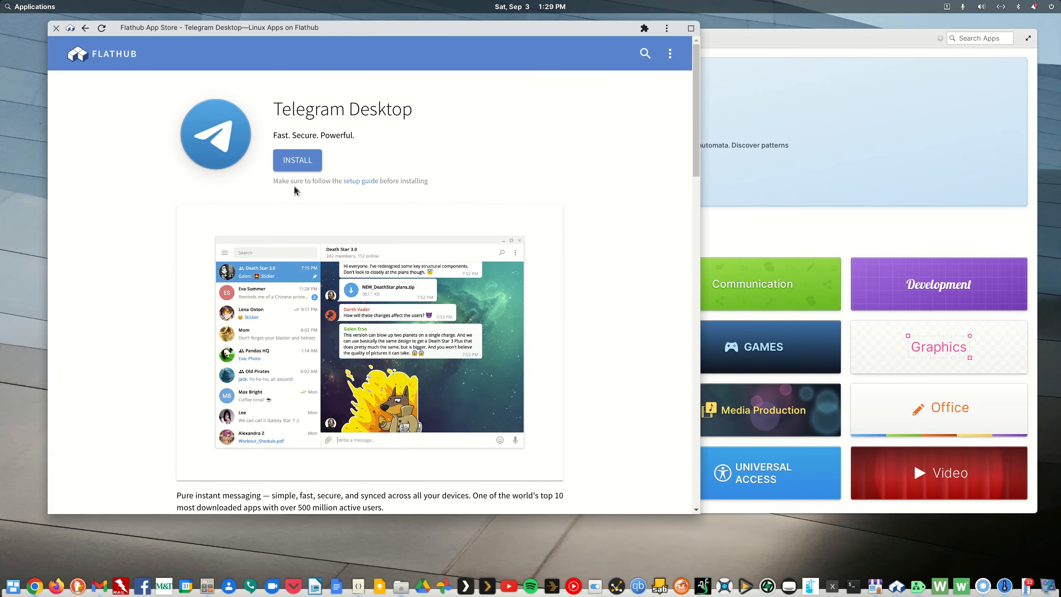
pyautogui.click(307, 164)
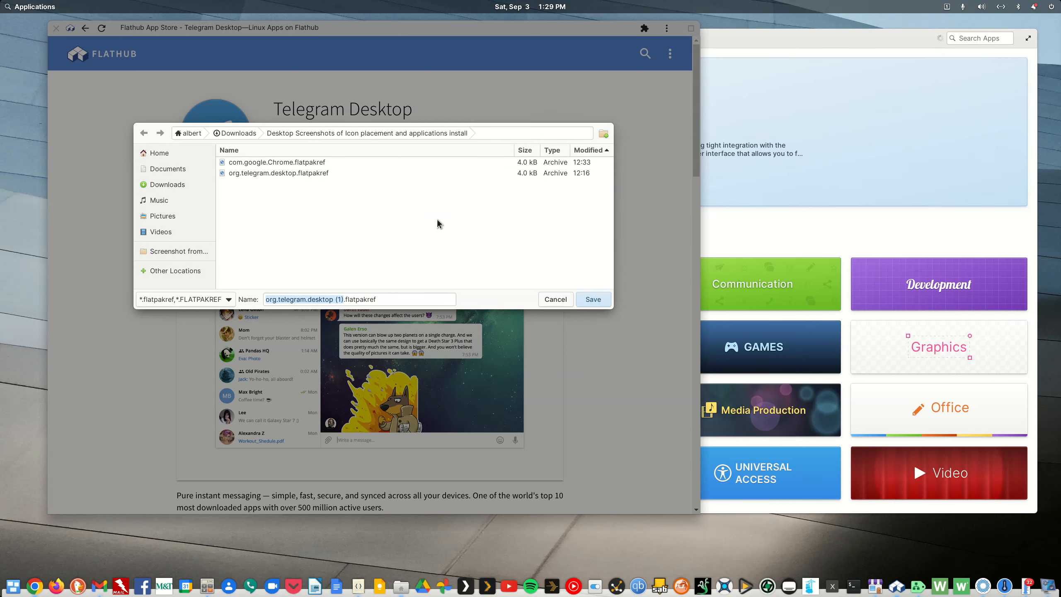
pyautogui.click(592, 300)
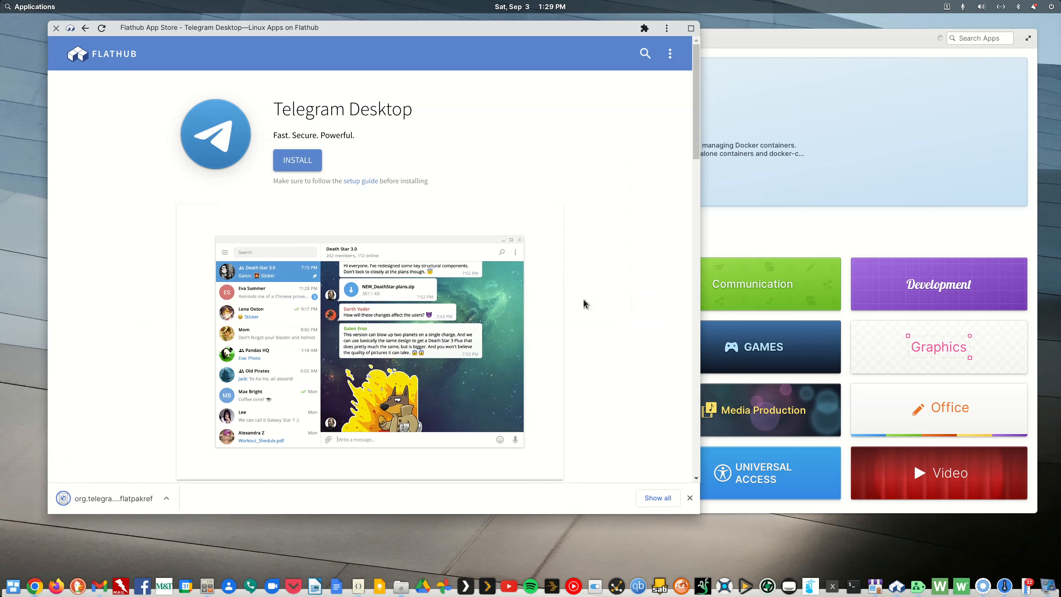
# - Open the downloaded Telegram Desktop flatpakref, acknowledge the untrusted app warning, and install it anyway
pyautogui.click(113, 500)
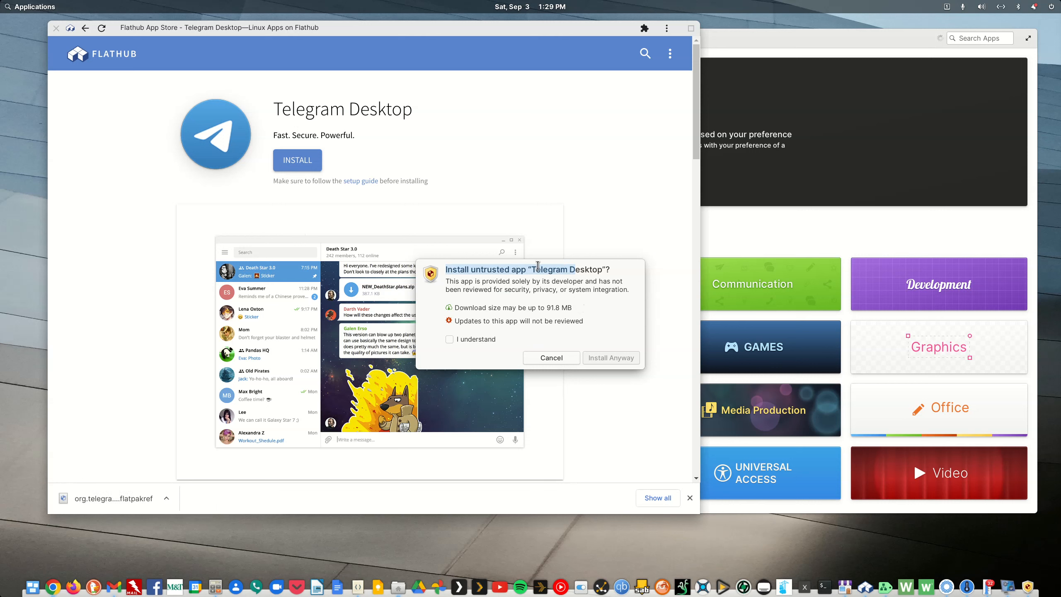
pyautogui.click(449, 339)
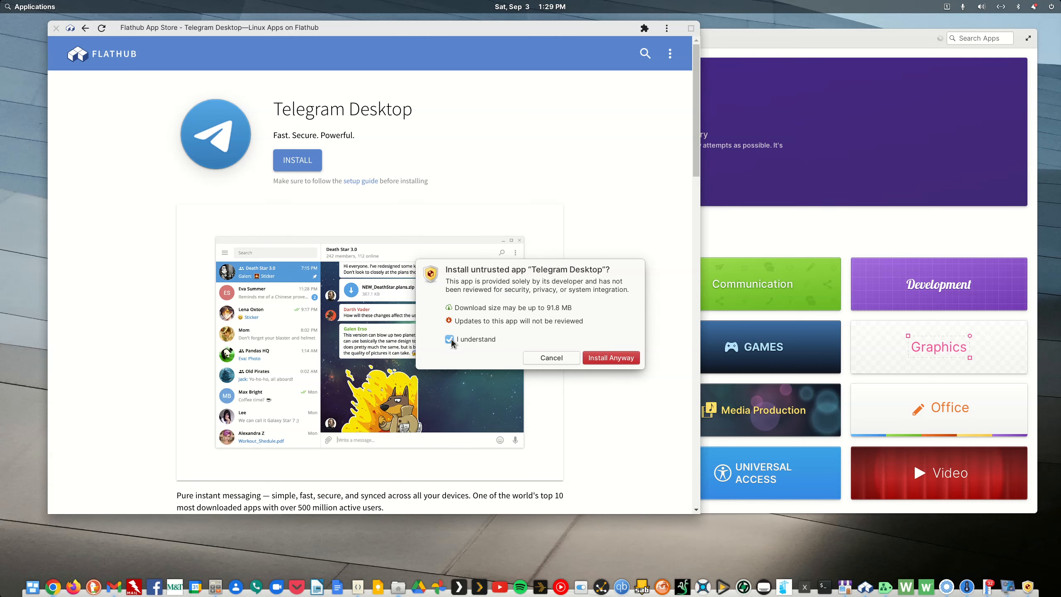
pyautogui.click(612, 358)
# - Bring AppCenter to the front and examine its list of available drivers and installed applications
pyautogui.moveTo(571, 27); pyautogui.dragTo(456, 110)
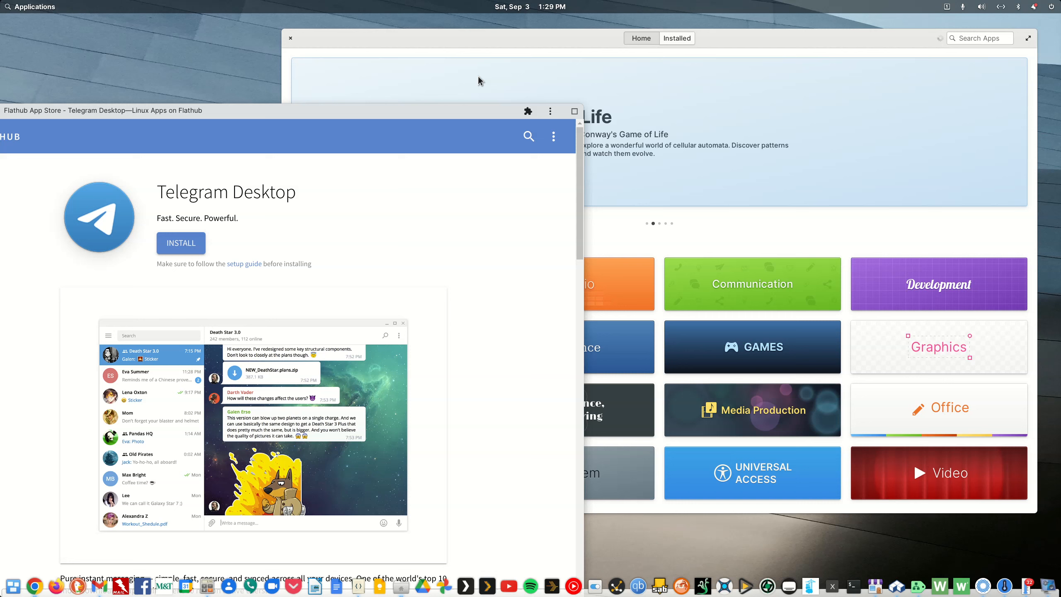
pyautogui.click(504, 38)
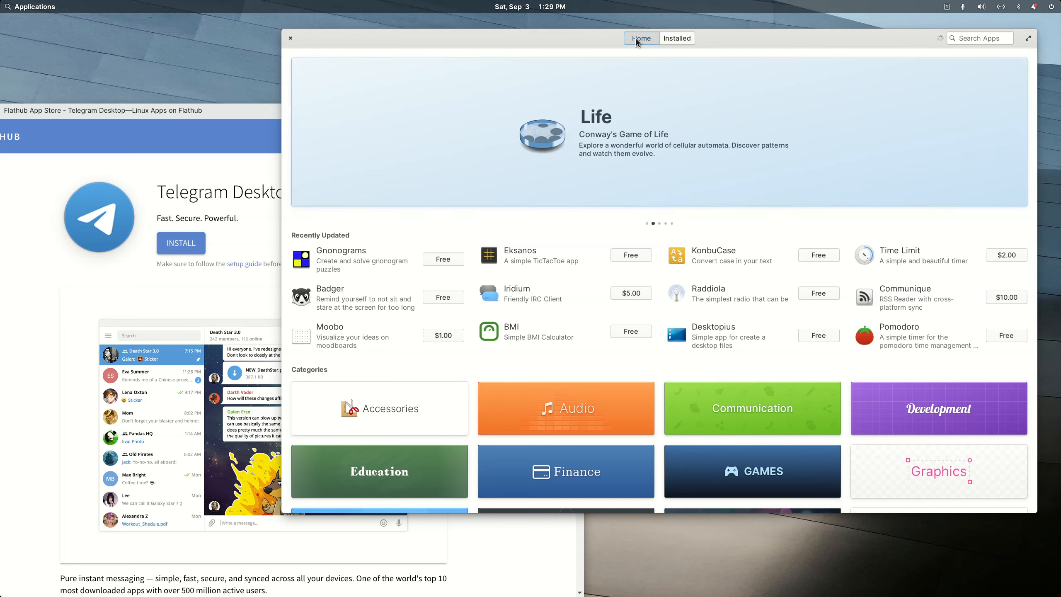
pyautogui.click(682, 40)
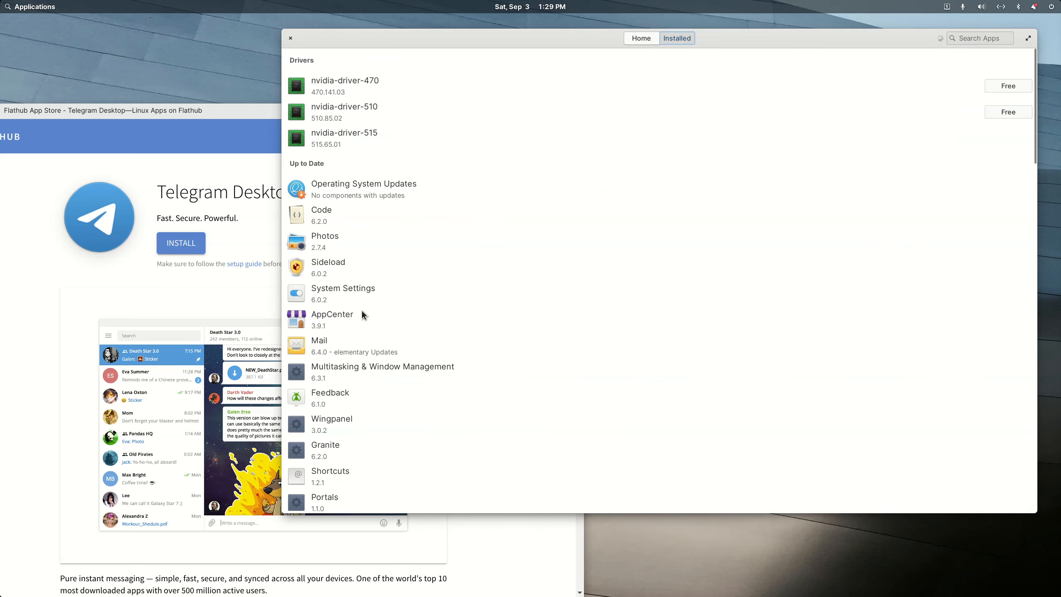
pyautogui.click(328, 267)
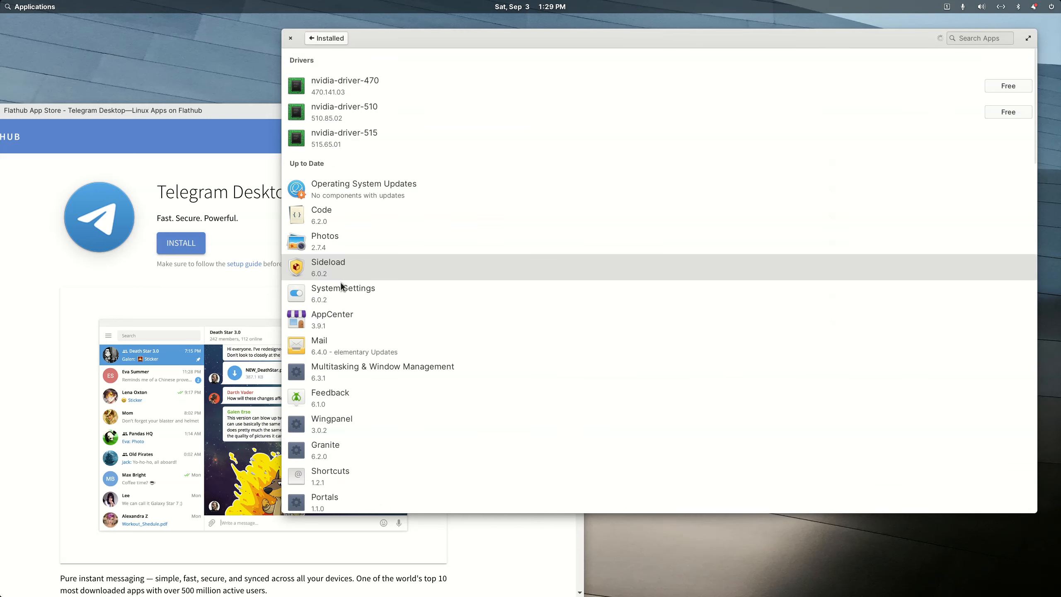
pyautogui.scroll(-6, 361, 347)
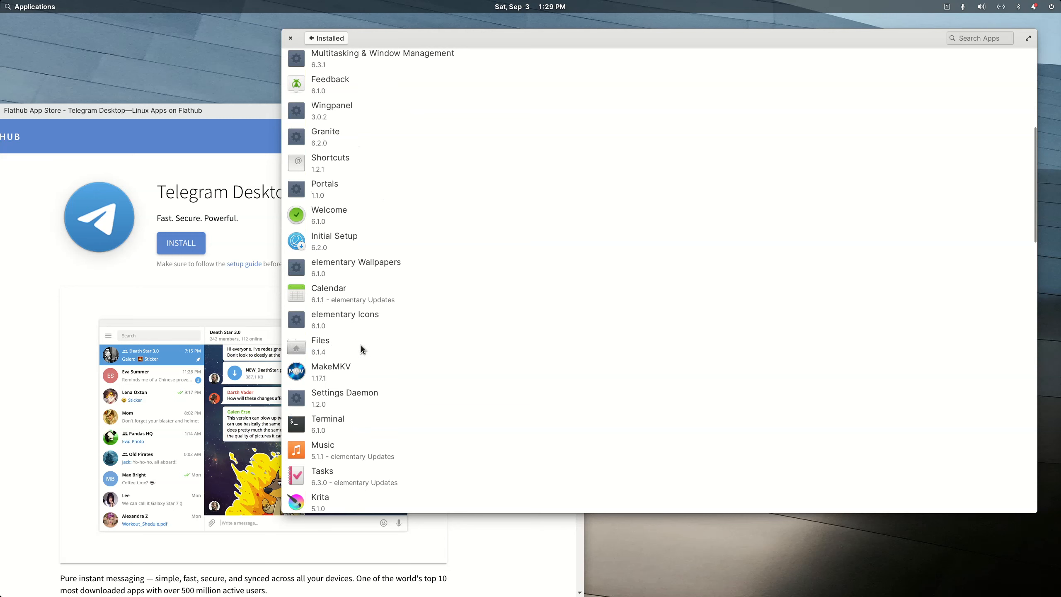
pyautogui.scroll(-1, 362, 349)
pyautogui.scroll(-1, 362, 349)
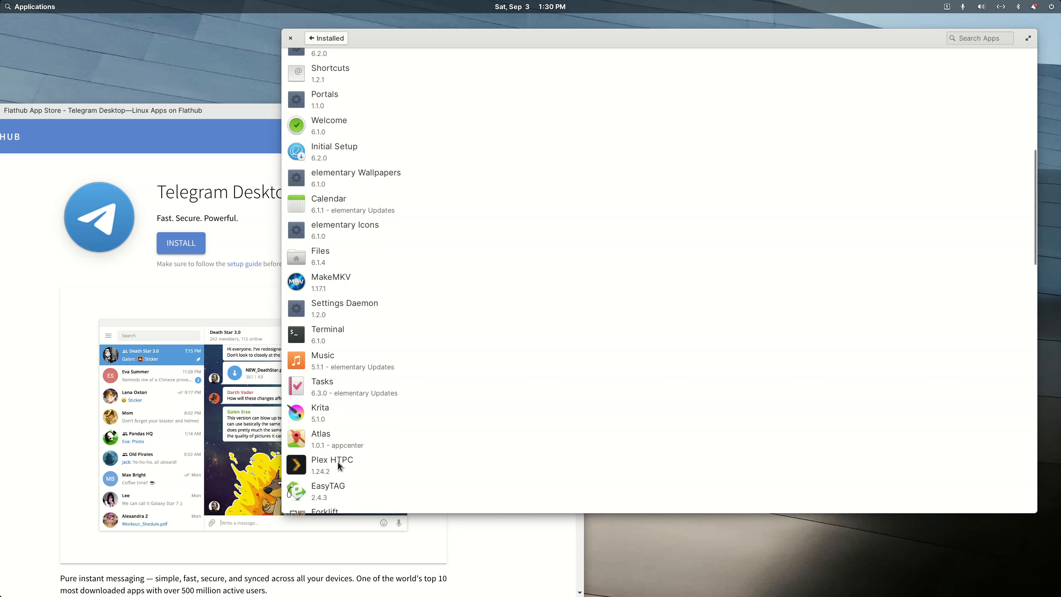
pyautogui.scroll(-5, 339, 467)
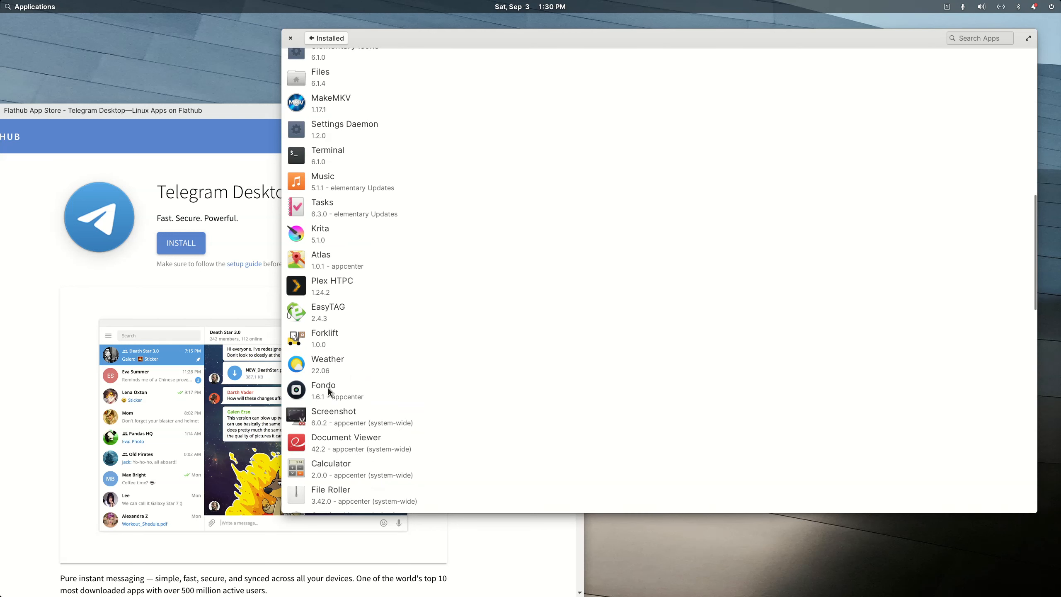
pyautogui.scroll(-6, 328, 391)
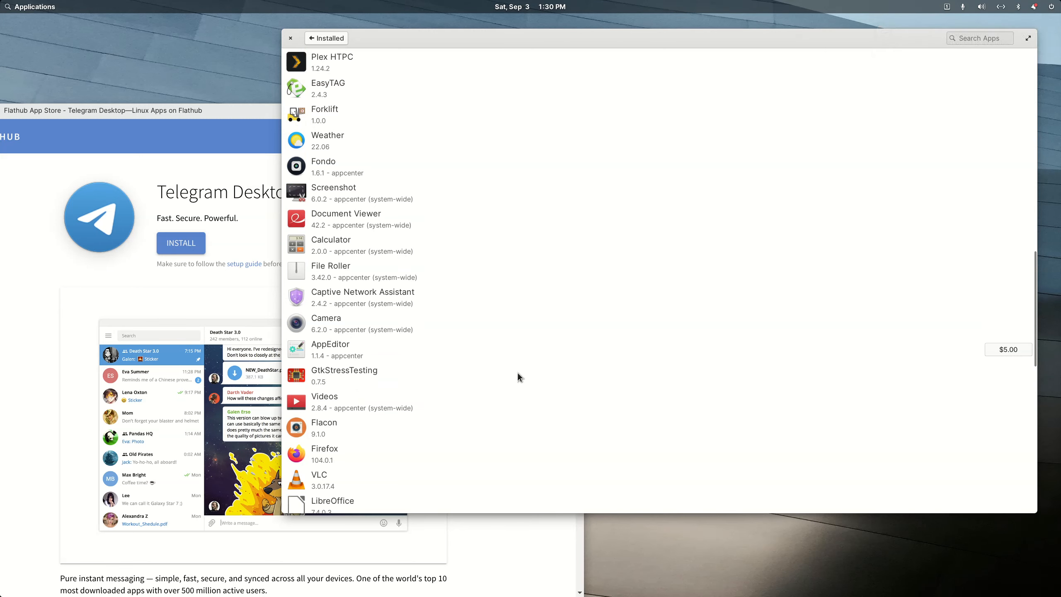
pyautogui.scroll(15, 517, 373)
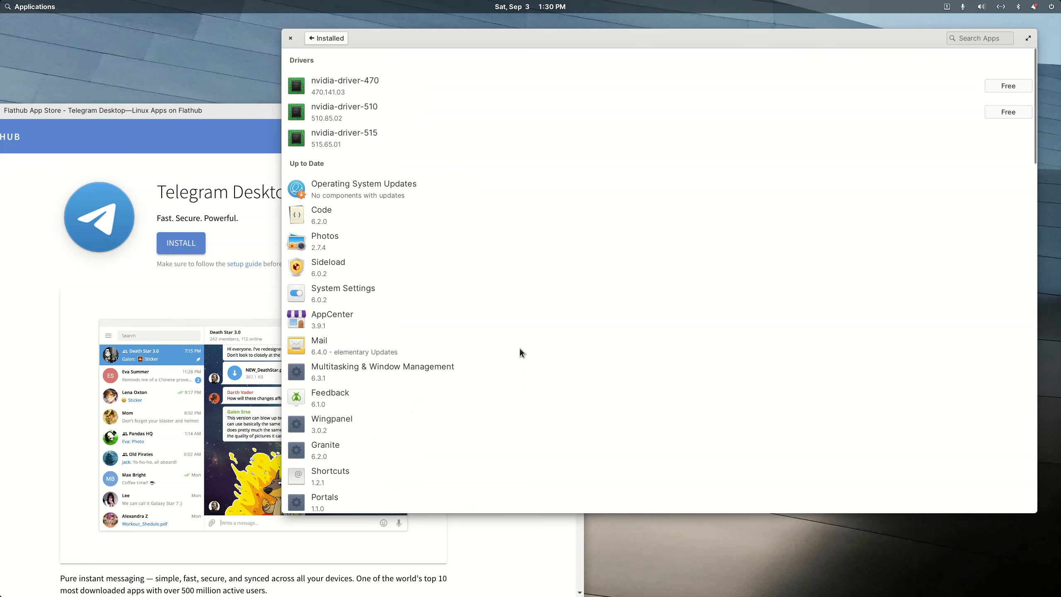
# - Search AppCenter for "mediainfo" from the Home page, view the MediaInfo app page, and return to the search results
pyautogui.click(329, 41)
pyautogui.click(637, 40)
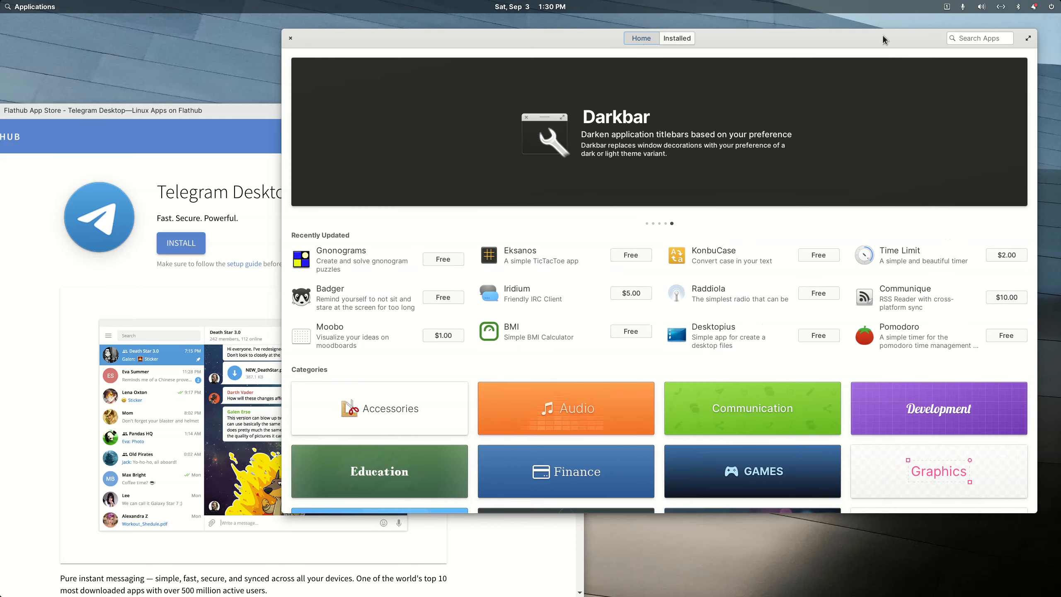
pyautogui.click(970, 37)
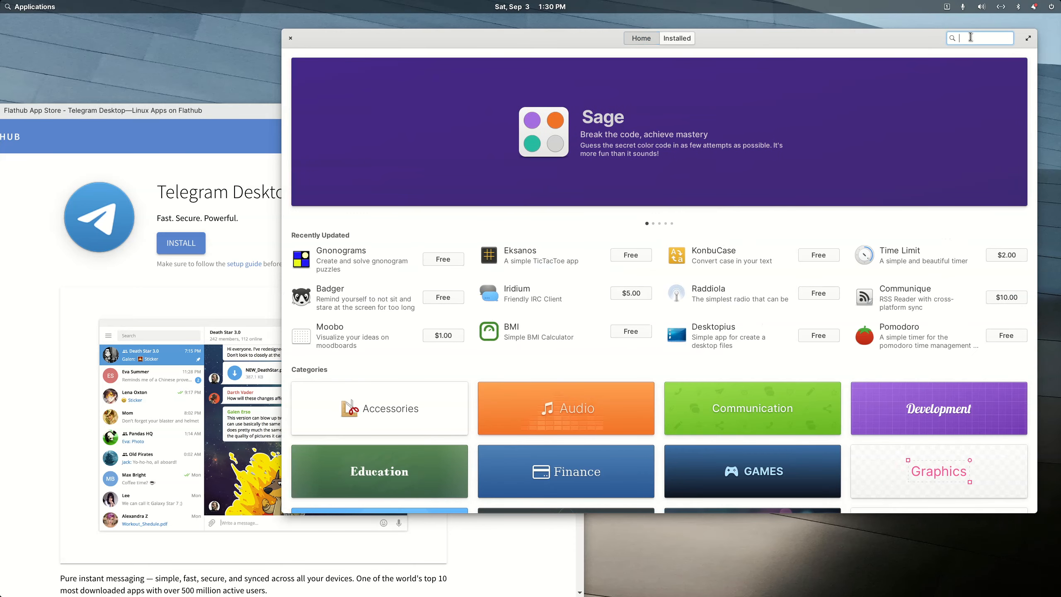
pyautogui.write('mediainf')
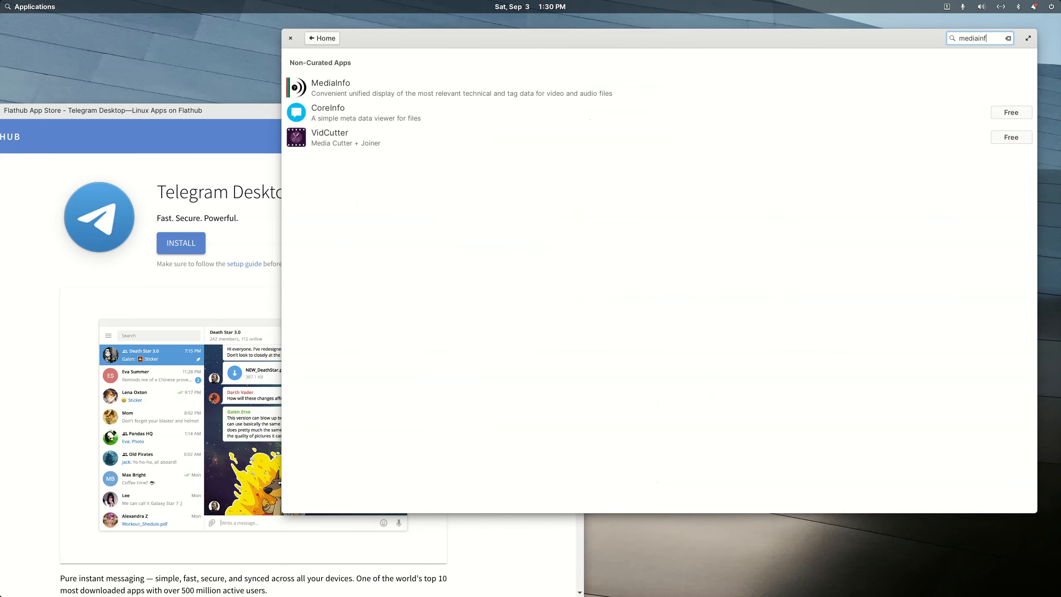
pyautogui.write('o')
pyautogui.click(429, 91)
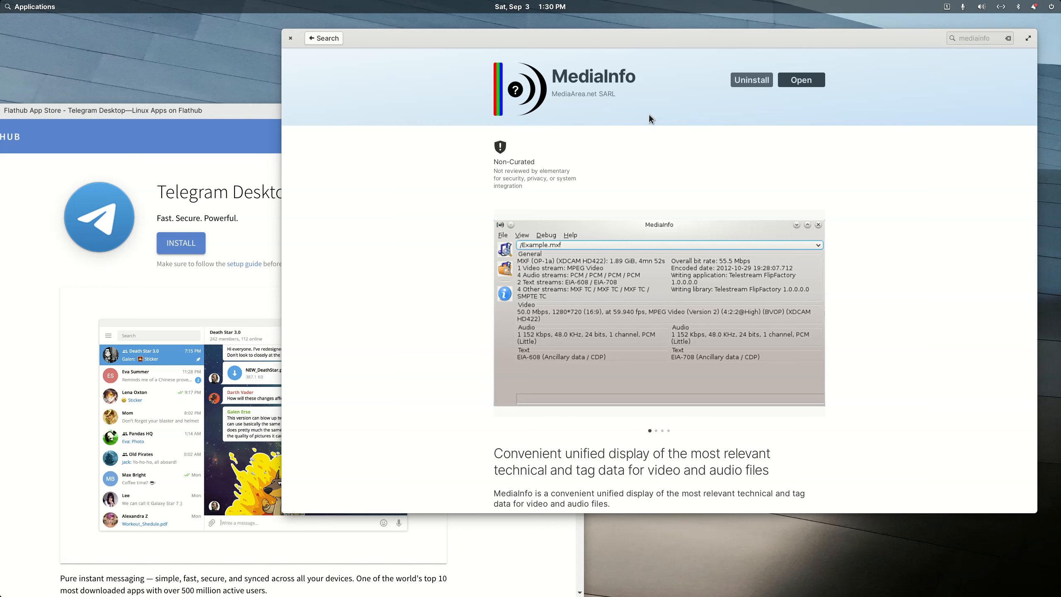
pyautogui.moveTo(648, 115); pyautogui.dragTo(454, 52)
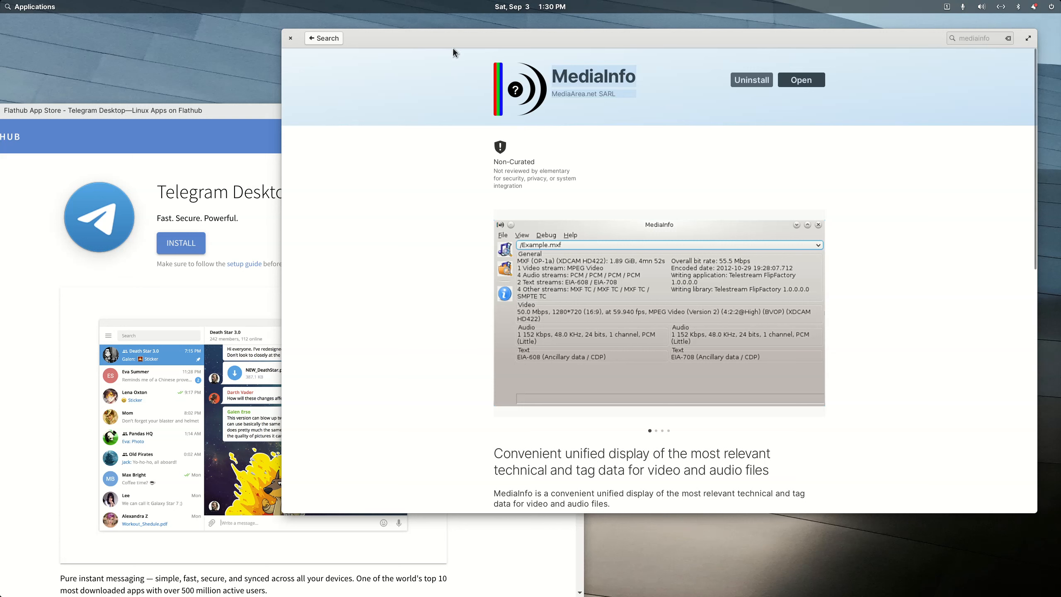
pyautogui.click(340, 39)
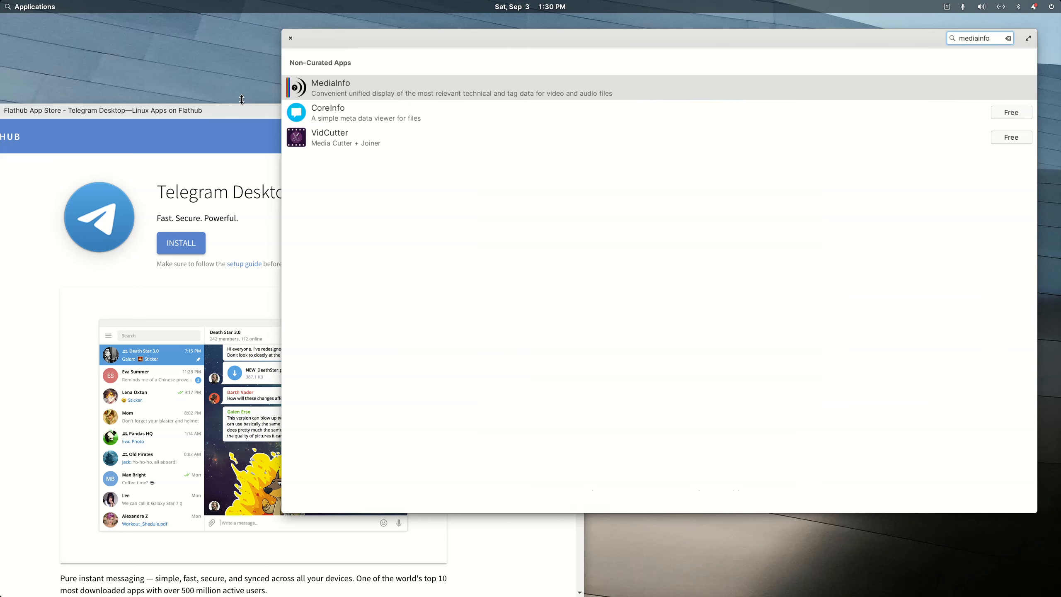
# - Bring the Flathub window back to the front and return from the Telegram Desktop page to the store's home page
pyautogui.moveTo(231, 112); pyautogui.dragTo(434, 65)
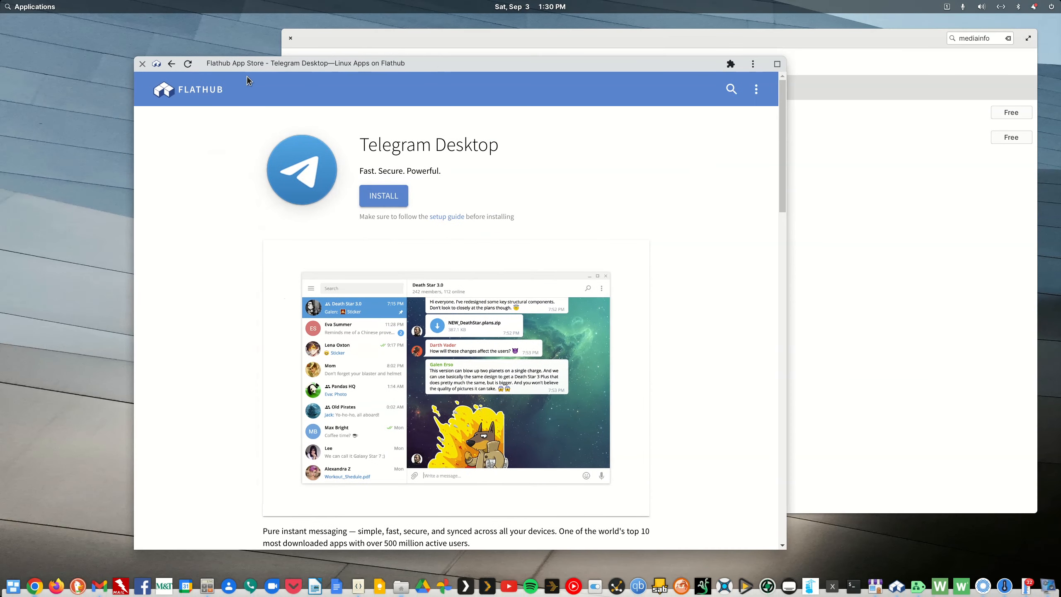
pyautogui.click(172, 64)
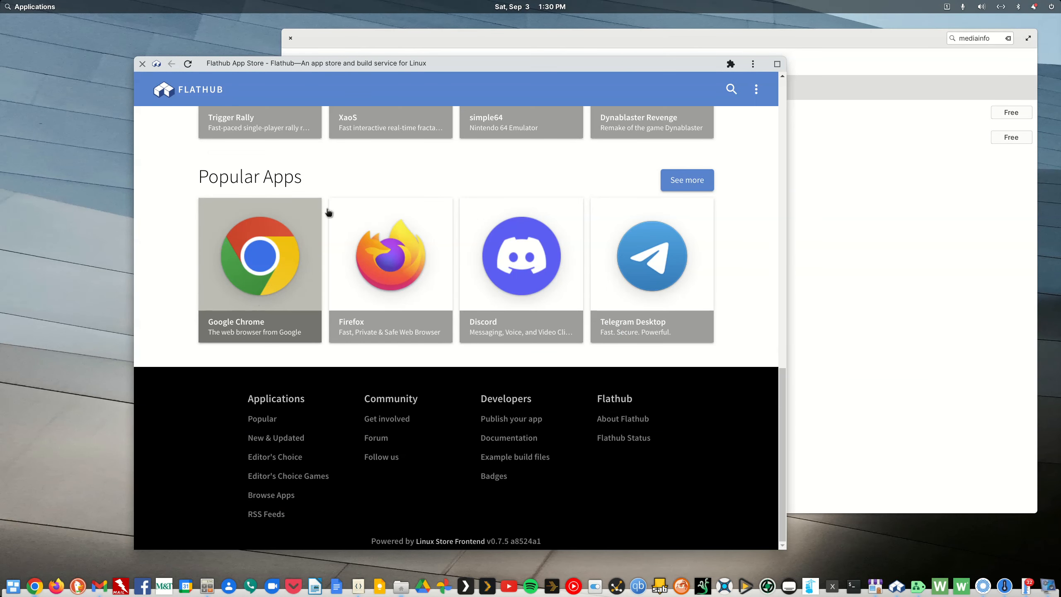
pyautogui.moveTo(369, 63); pyautogui.dragTo(278, 36)
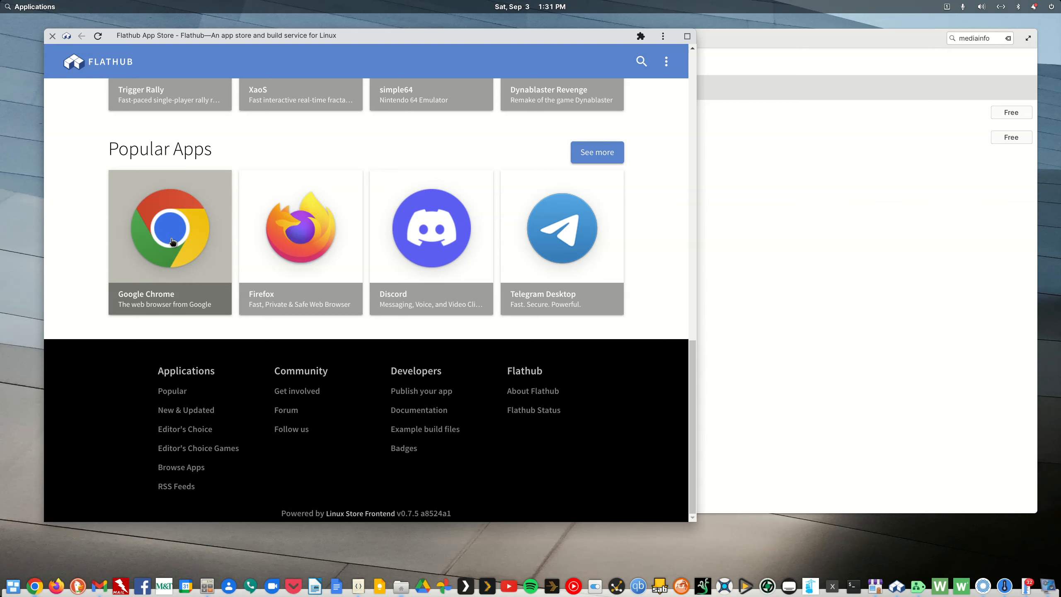
# - Search the installed applications for "file" and launch FileBot
pyautogui.click(30, 7)
pyautogui.write('file')
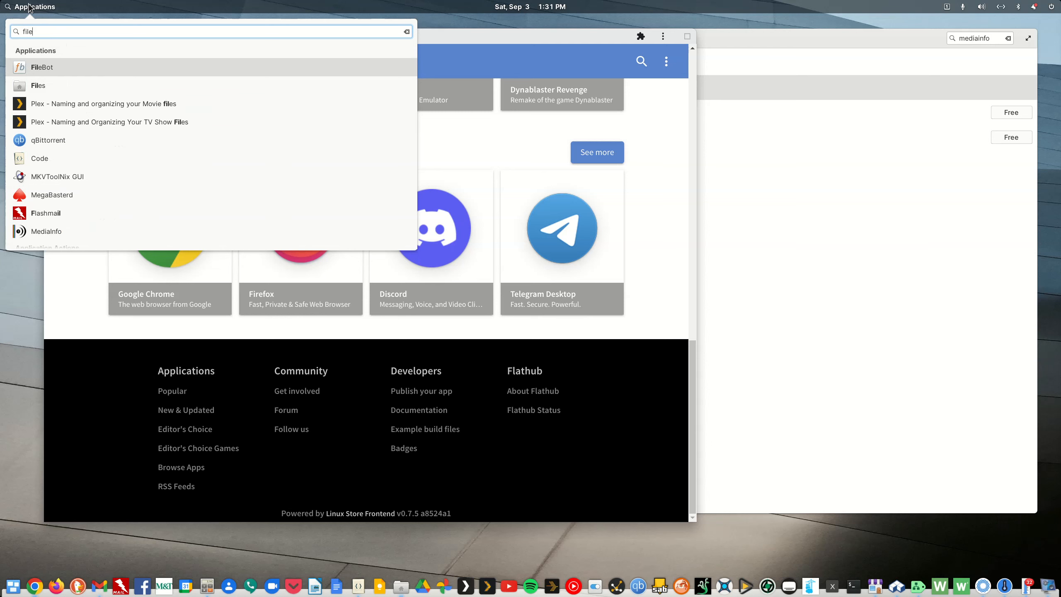
pyautogui.click(58, 65)
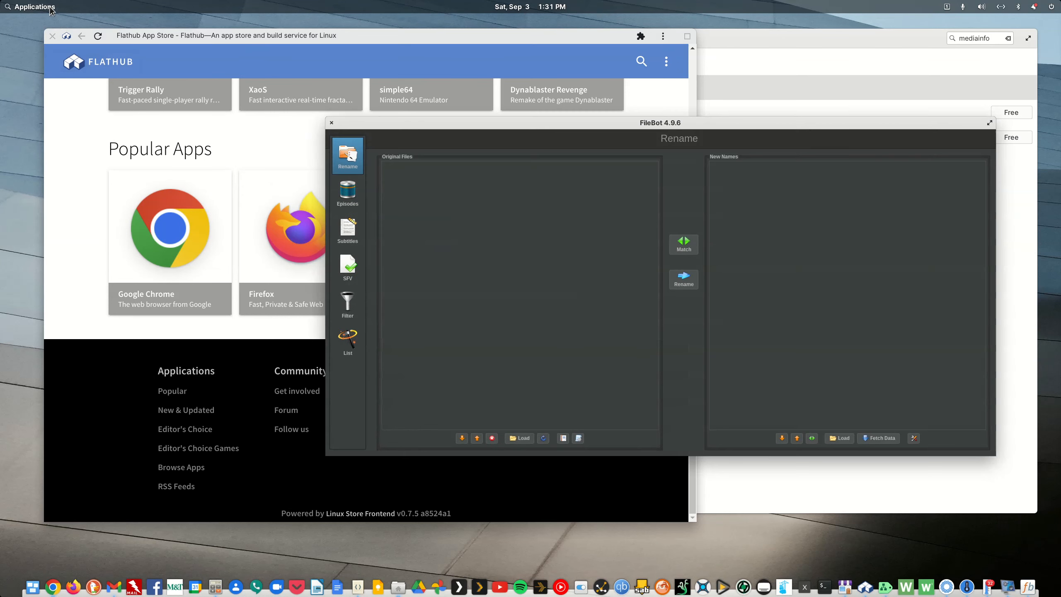
# - Search the installed applications for "med" and launch MediaInfo
pyautogui.click(50, 8)
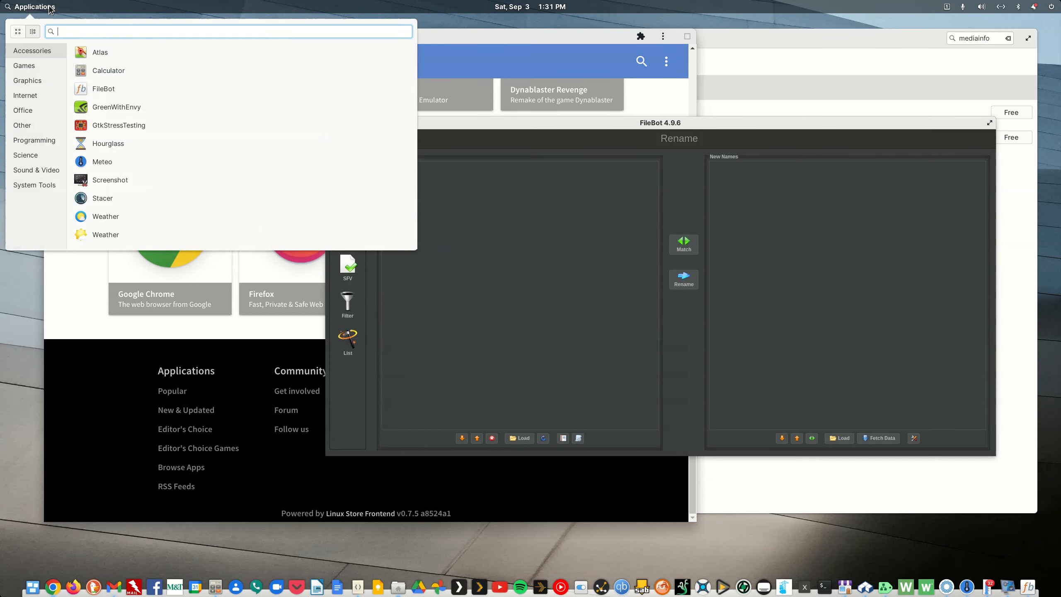
pyautogui.write('med')
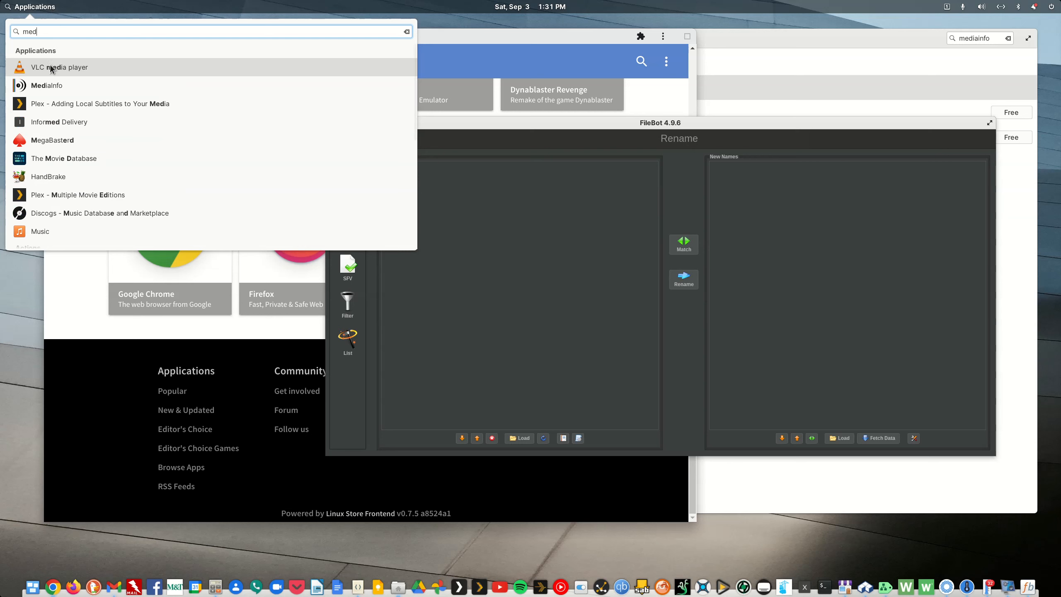
pyautogui.click(46, 85)
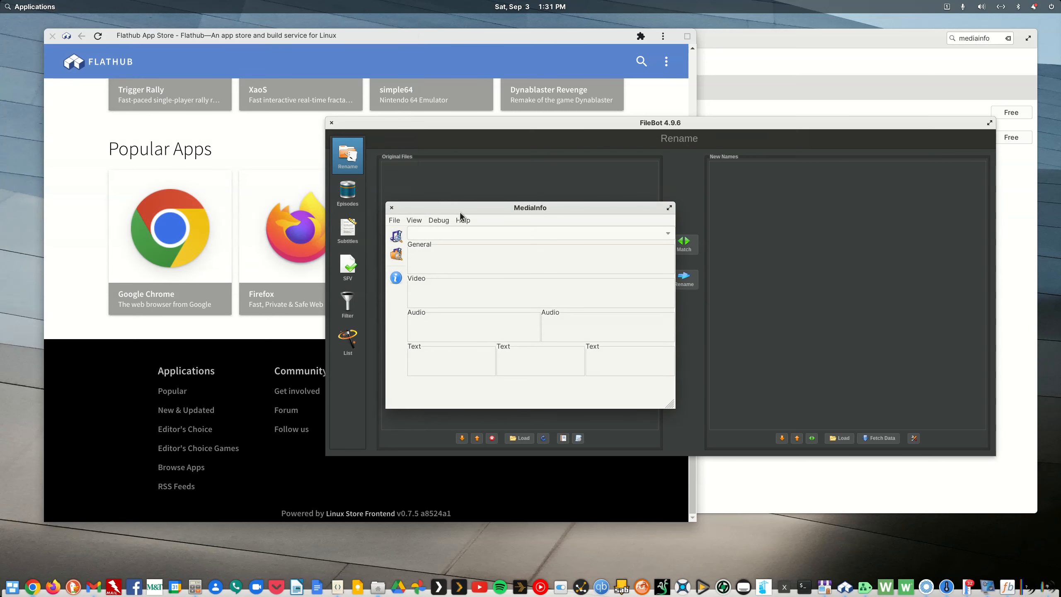
# - Move the MediaInfo window off FileBot onto the left part of the Flathub window, and bring FileBot to the front
pyautogui.click(434, 217)
pyautogui.click(432, 207)
pyautogui.moveTo(445, 209); pyautogui.dragTo(131, 216)
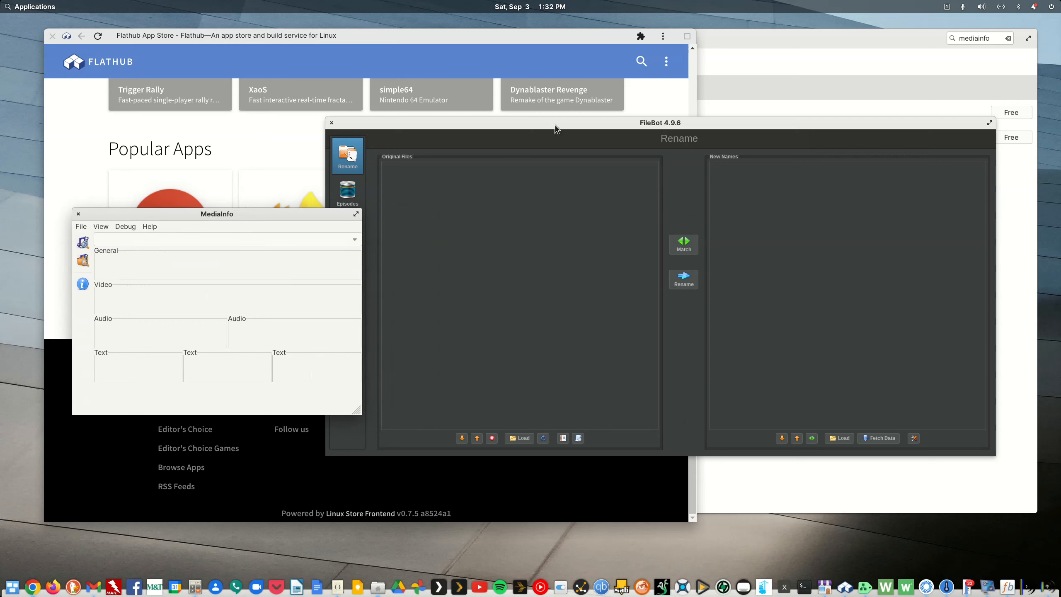
pyautogui.click(555, 124)
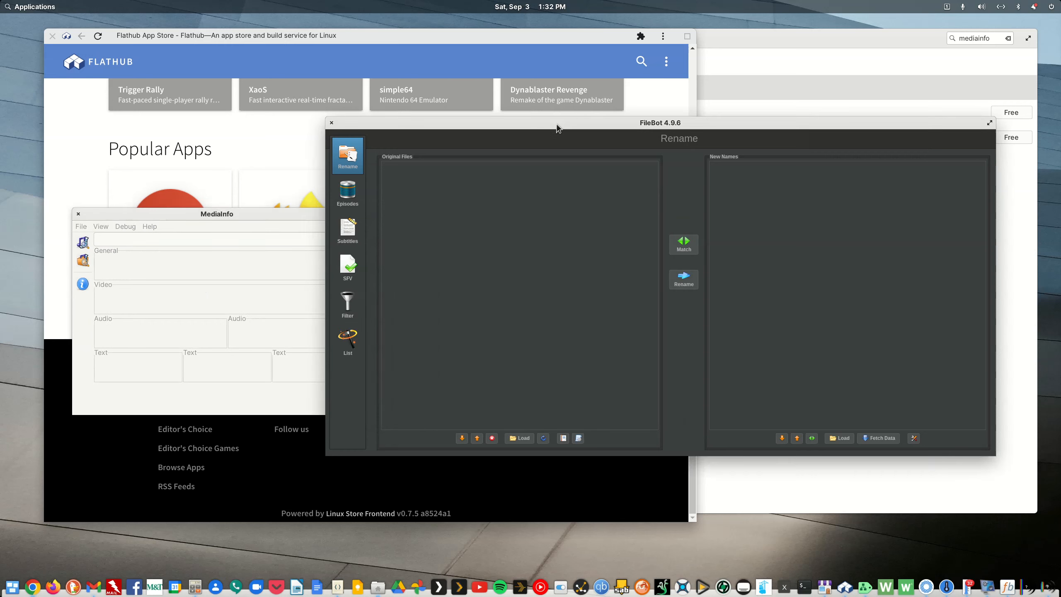
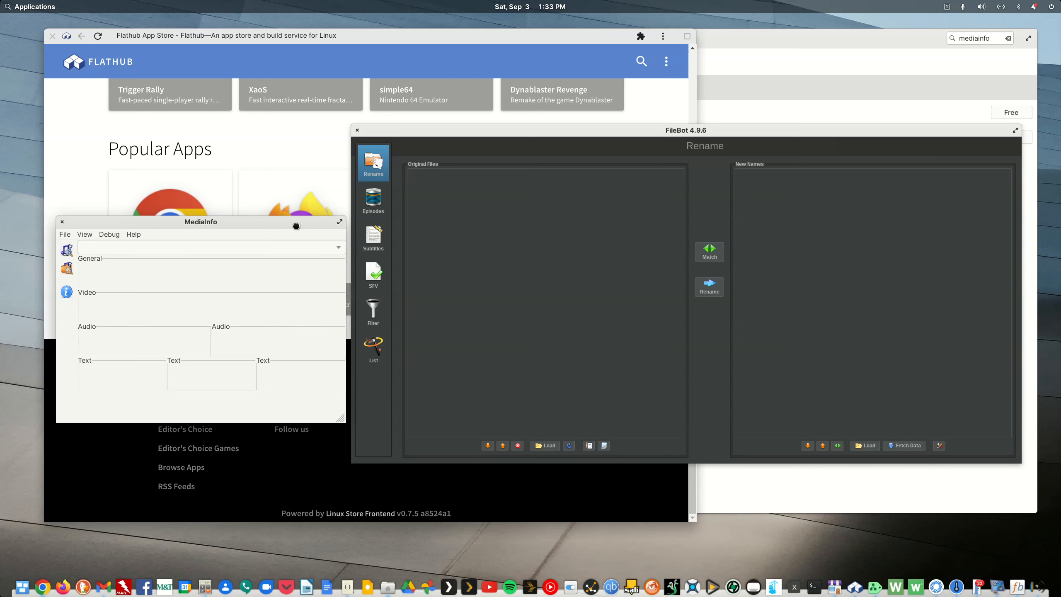
# - Shift the MediaInfo window across the edge of FileBot and back, bringing each of the two windows to the front in turn
pyautogui.moveTo(296, 226); pyautogui.dragTo(364, 234)
pyautogui.click(586, 126)
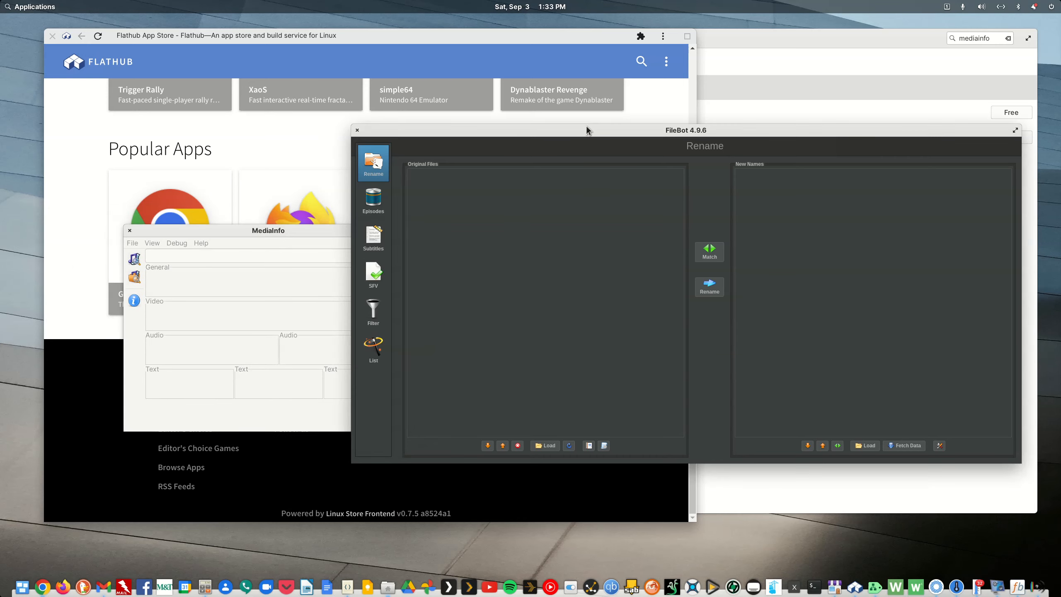
pyautogui.click(313, 233)
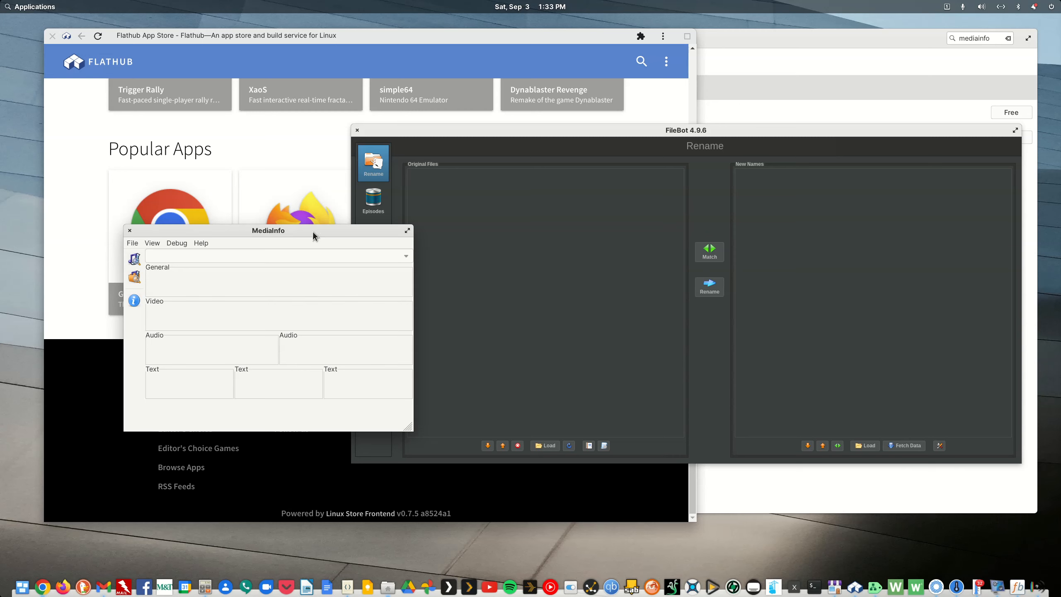
pyautogui.moveTo(312, 233); pyautogui.dragTo(403, 238)
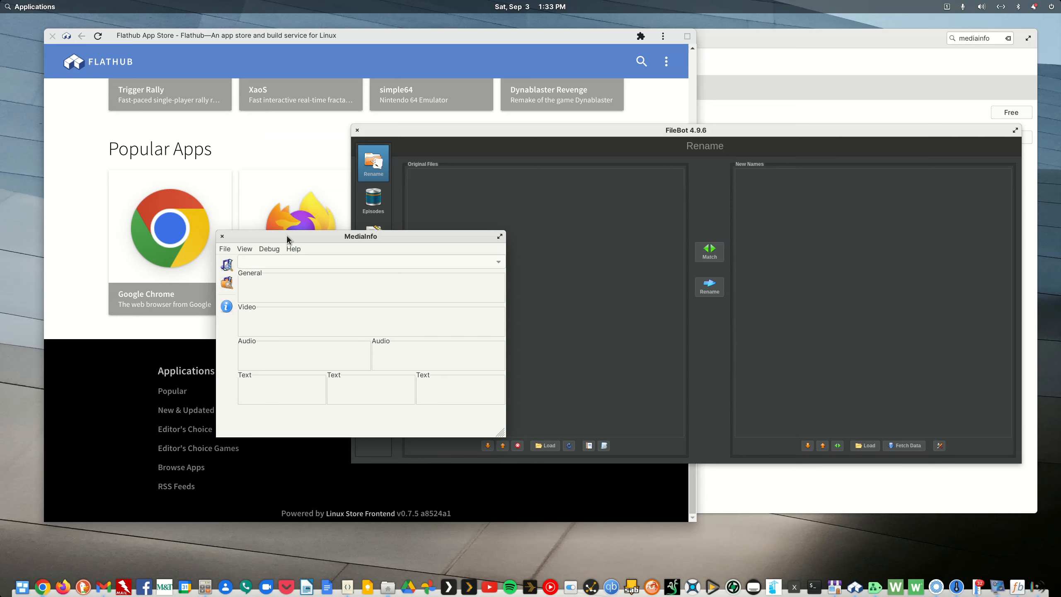
pyautogui.moveTo(287, 236); pyautogui.dragTo(213, 245)
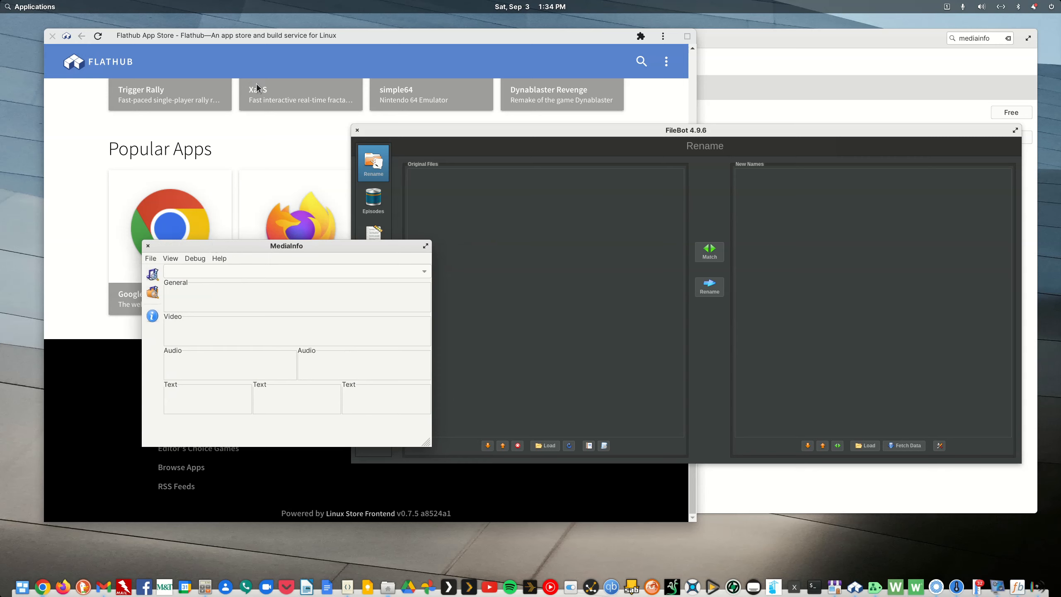
# - Close the MediaInfo, FileBot and Flathub windows, leaving only AppCenter open
pyautogui.click(148, 246)
pyautogui.click(357, 131)
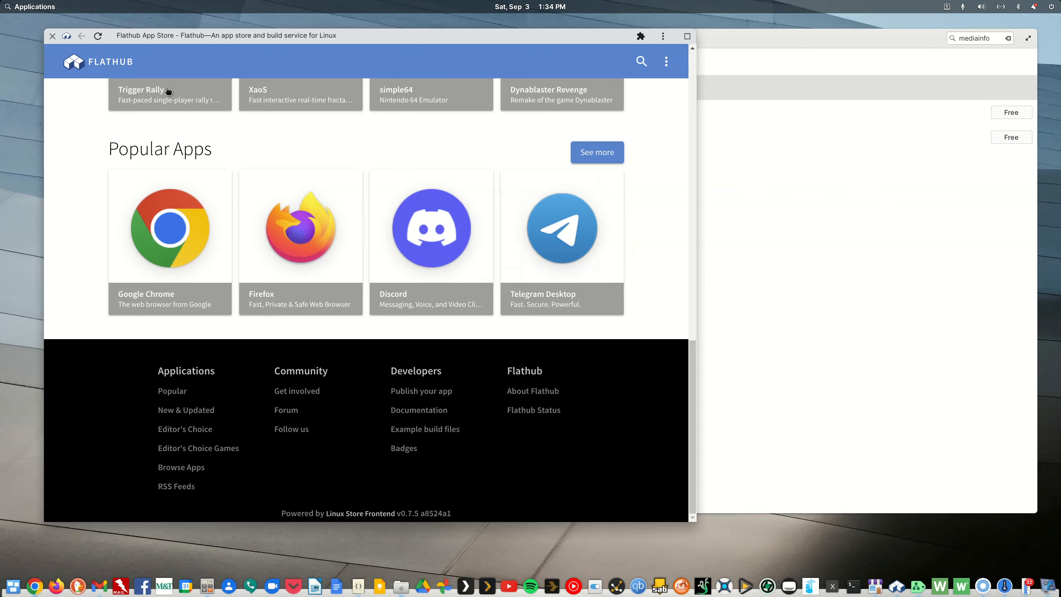
pyautogui.click(53, 36)
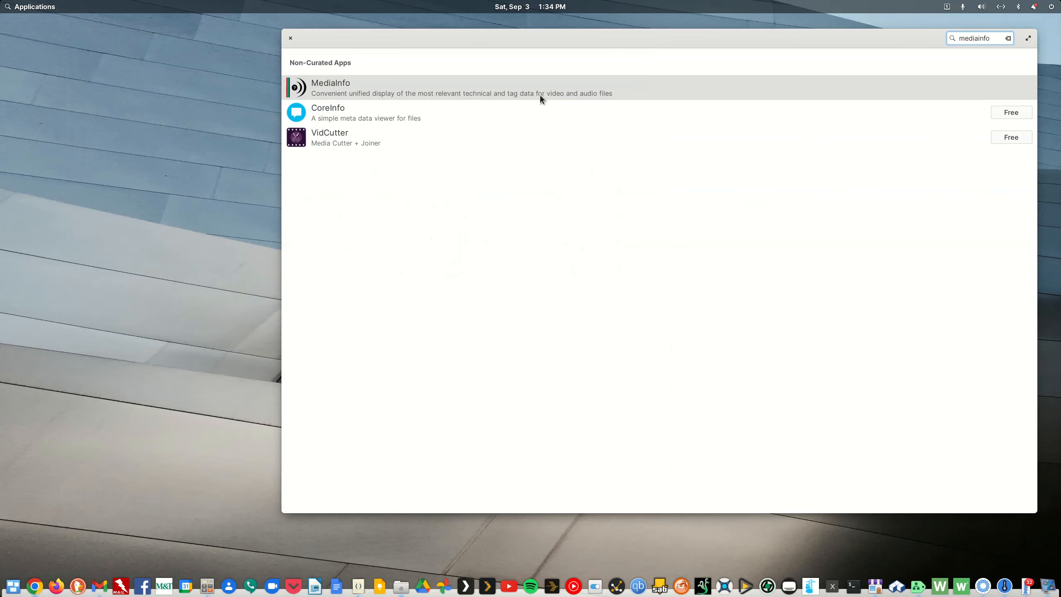
# - Replace the AppCenter search term with "teleg" and open the Telegram Desktop app page
pyautogui.doubleClick(1000, 37)
pyautogui.press('BackSpace')
pyautogui.write('tele')
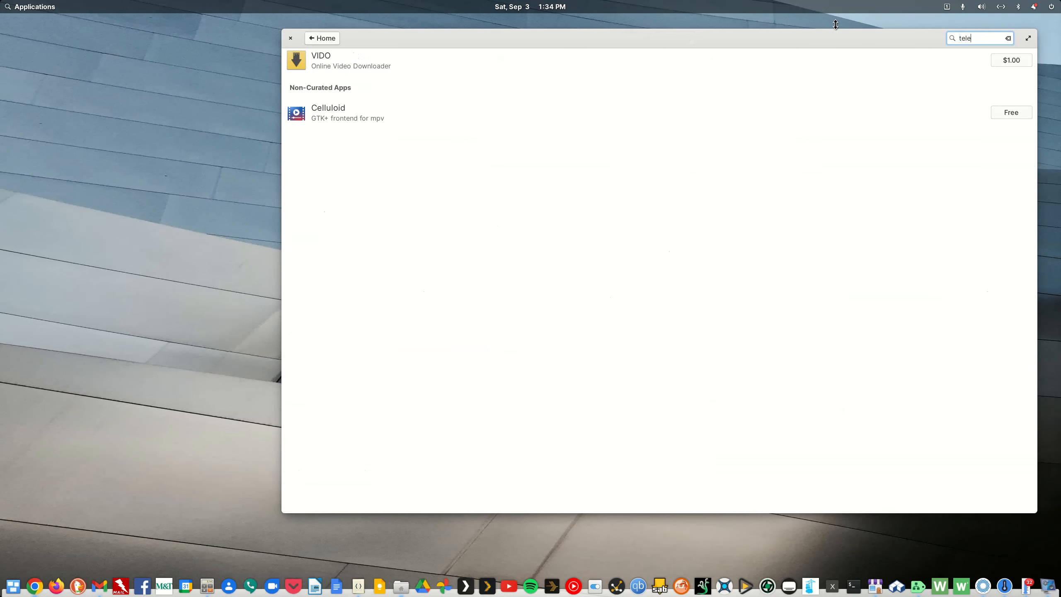
pyautogui.write('g')
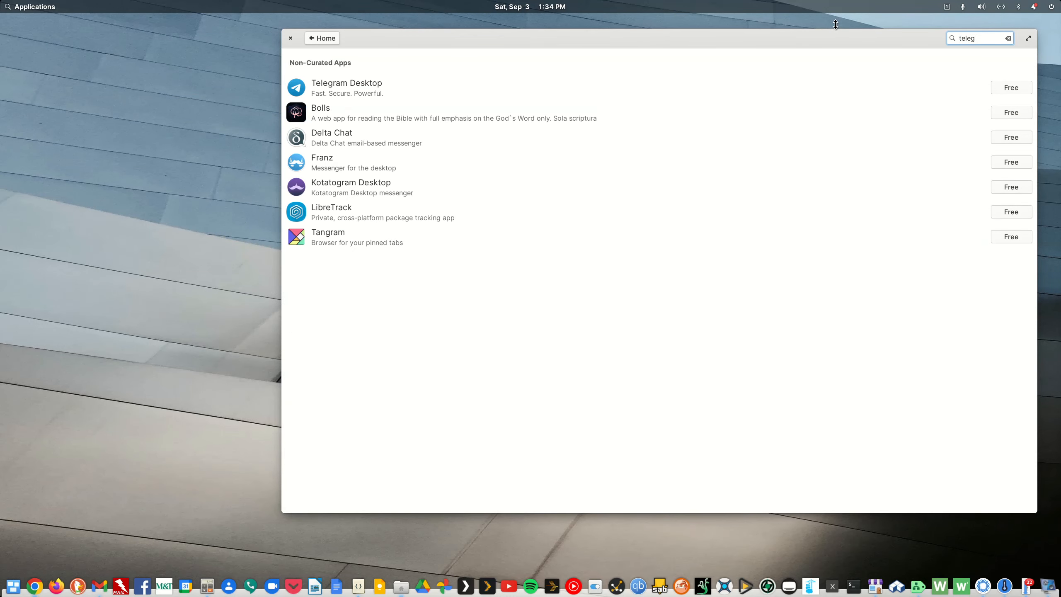
pyautogui.click(710, 88)
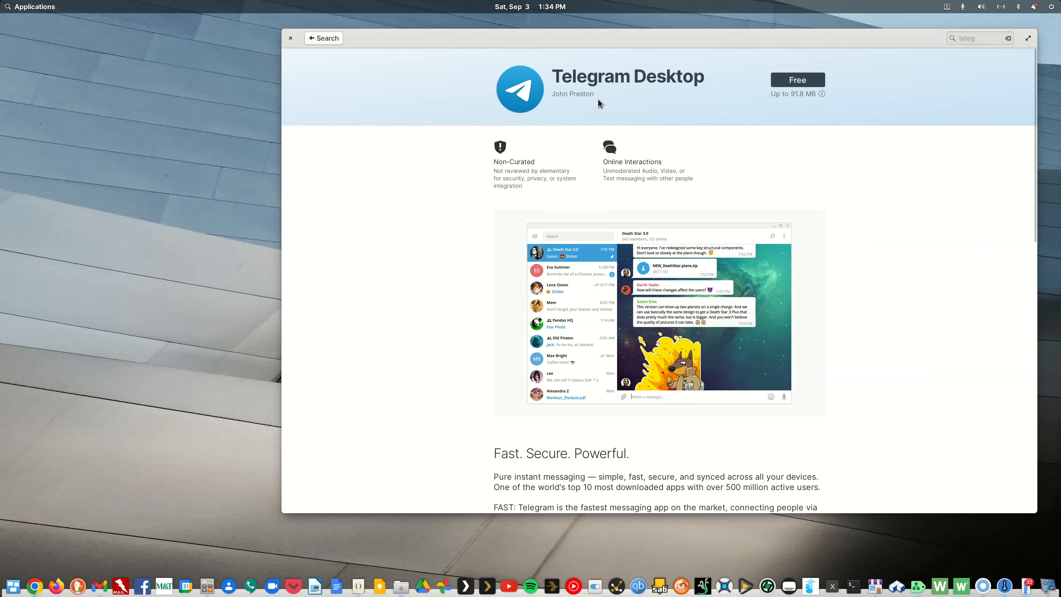
# - Examine the Telegram Desktop page's description, release notes and extensions, return to its beginning, and close AppCenter
pyautogui.scroll(-15, 601, 123)
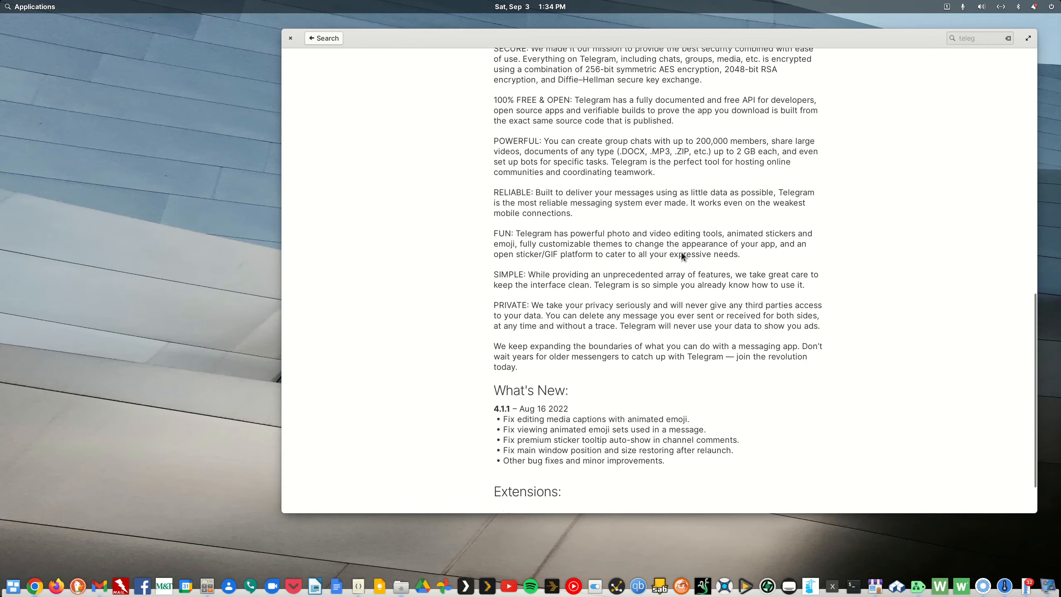
pyautogui.scroll(-2, 681, 252)
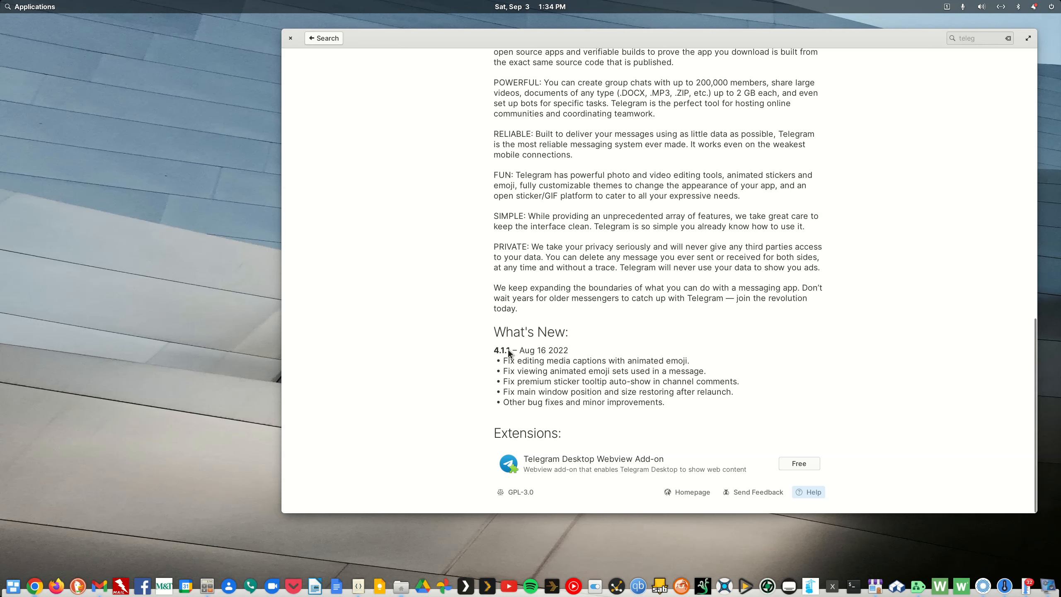
pyautogui.scroll(20, 522, 360)
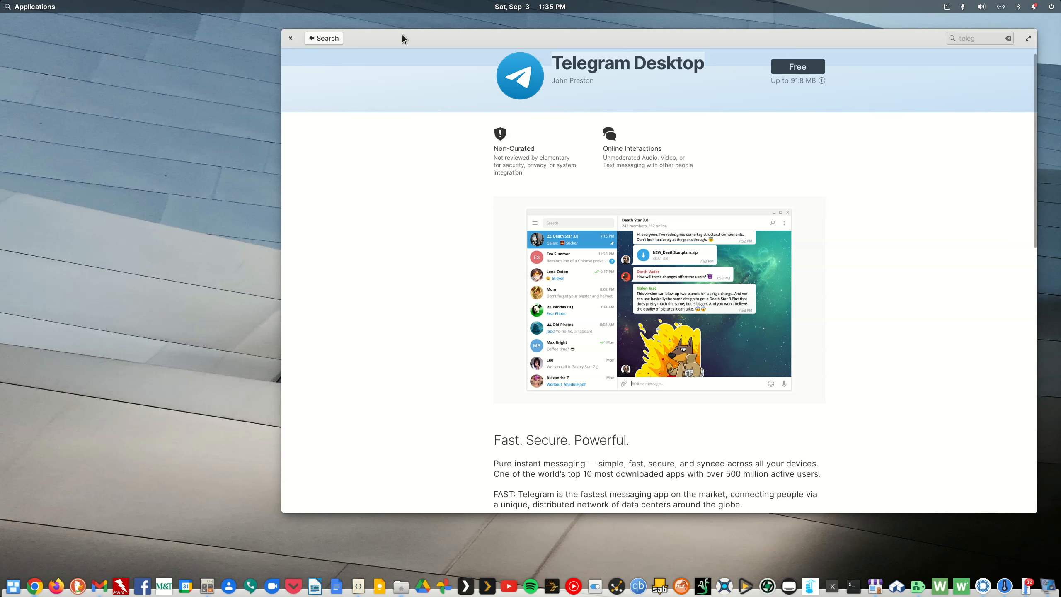
pyautogui.moveTo(402, 38); pyautogui.dragTo(360, 42)
pyautogui.click(249, 43)
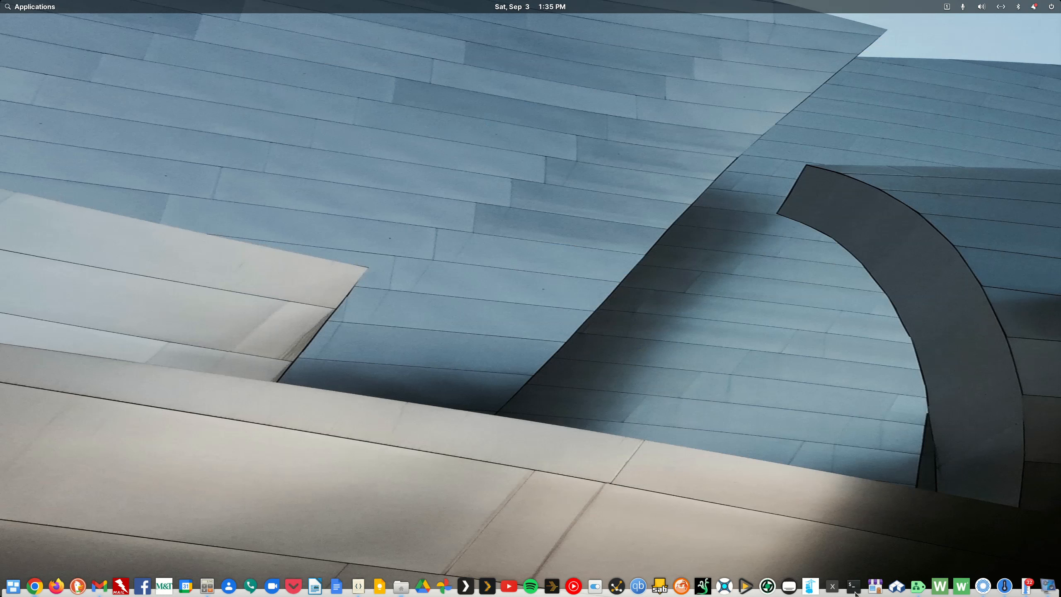
# - Open AppCenter, search for "eddy", view the Eddy app page, and close AppCenter
pyautogui.click(875, 587)
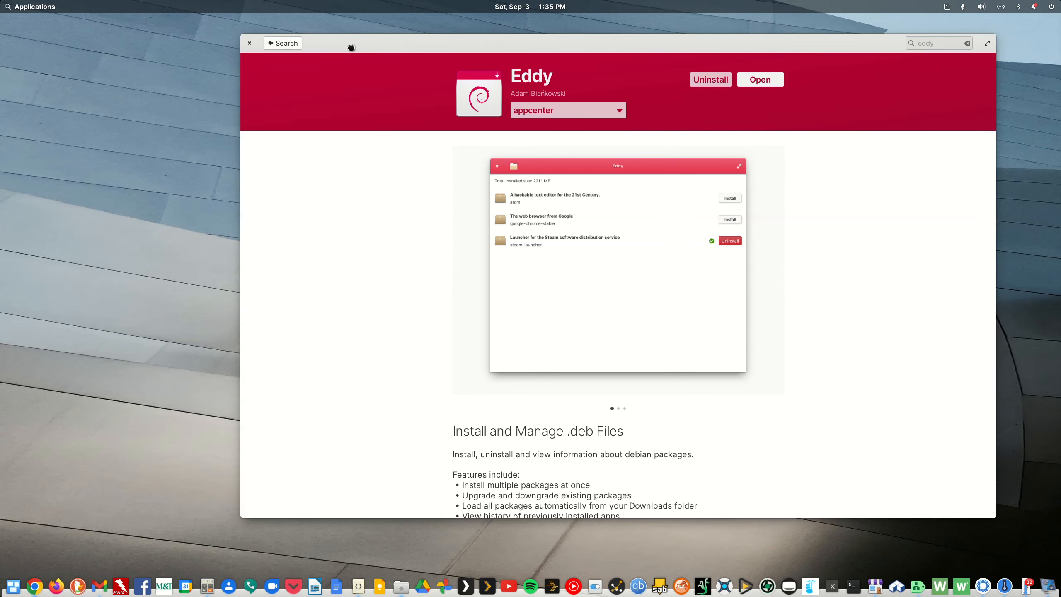
pyautogui.moveTo(352, 45); pyautogui.dragTo(350, 51)
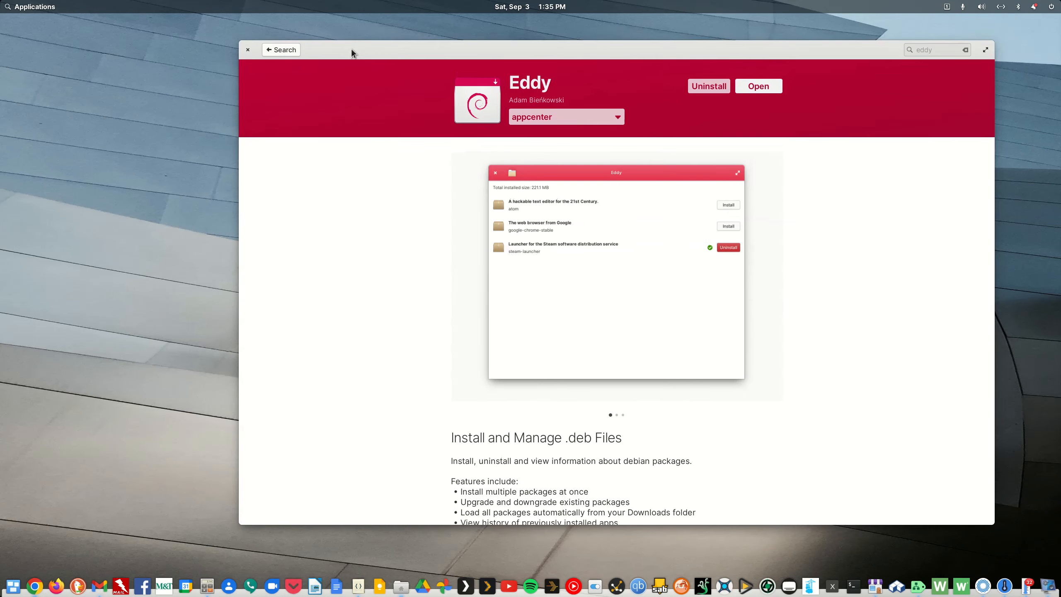
pyautogui.click(248, 50)
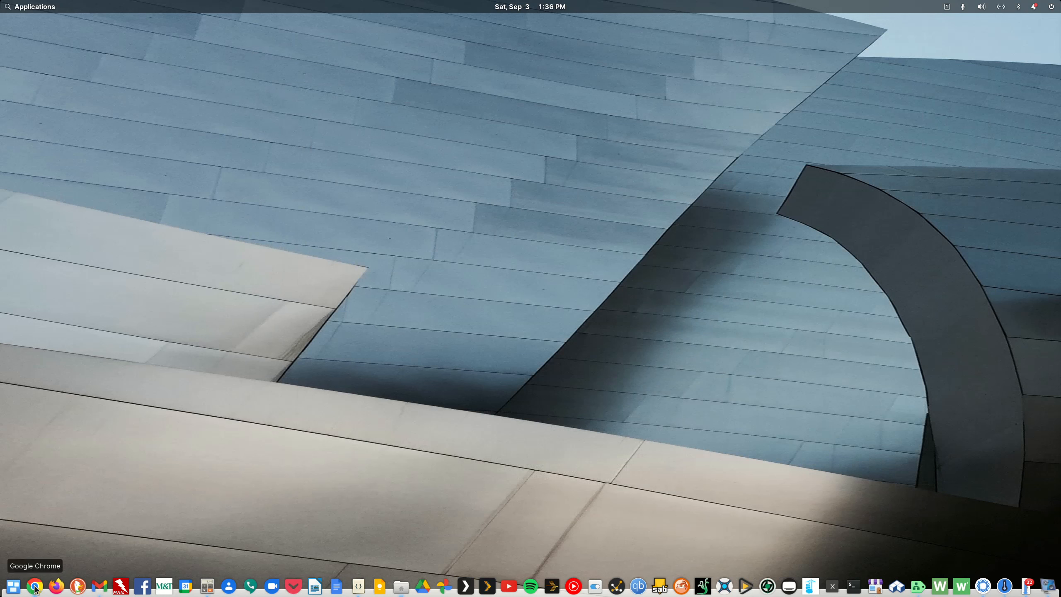
# - Open Google Chrome on the LinOxide article, and minimize and restore its window repeatedly
pyautogui.click(36, 587)
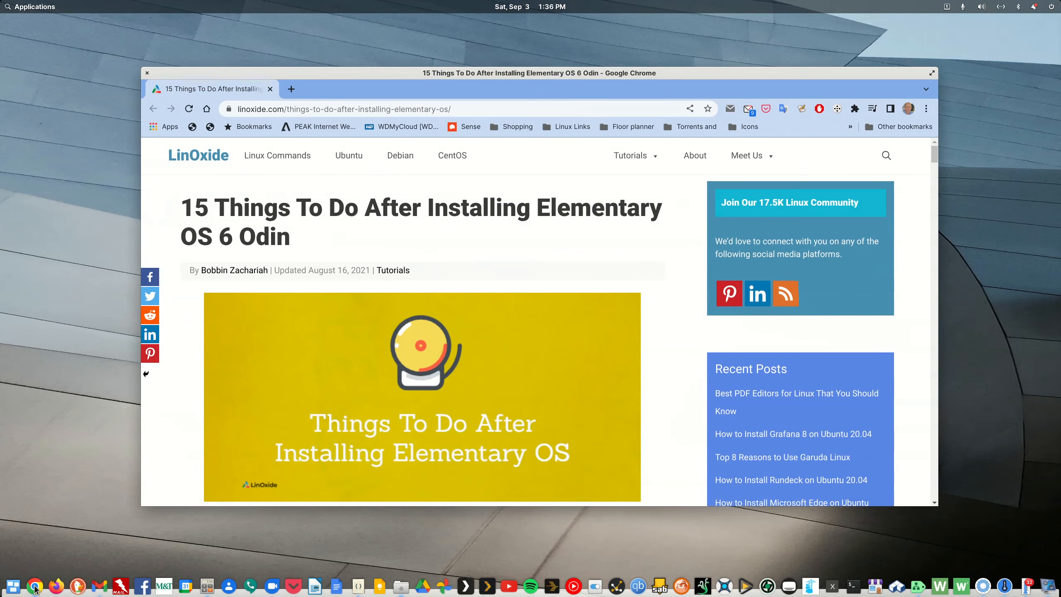
pyautogui.click(35, 588)
pyautogui.click(36, 588)
pyautogui.click(36, 588)
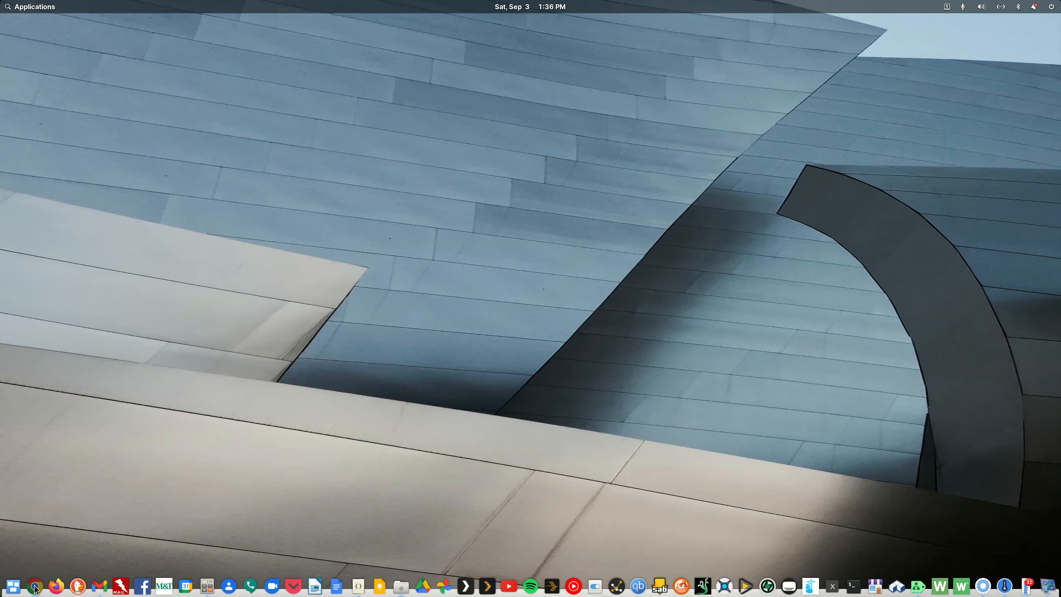
pyautogui.click(35, 588)
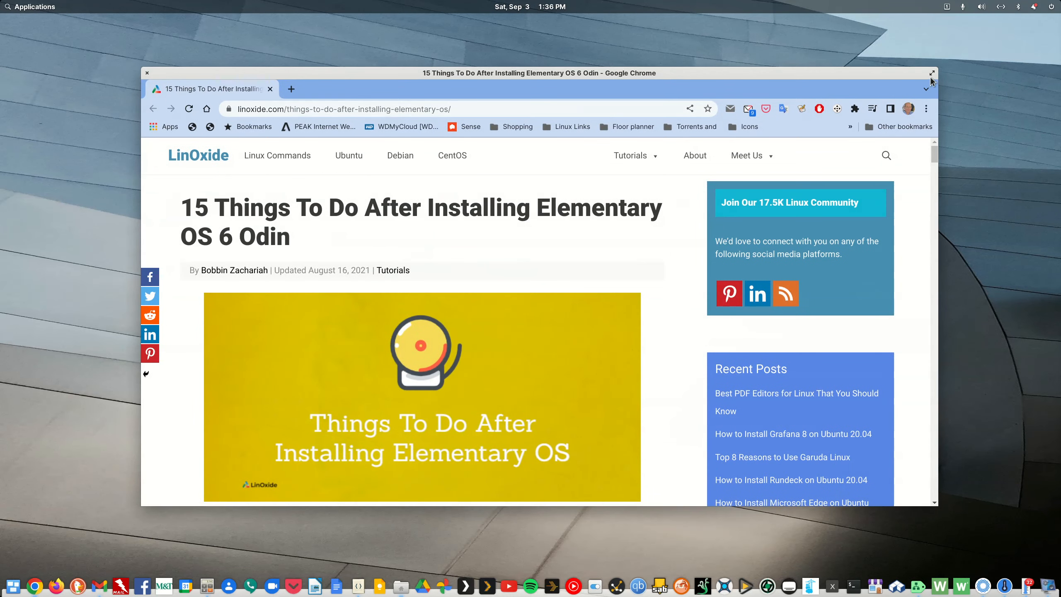
# - Move the Chrome window slightly up and to the left, and switch it repeatedly between maximized and normal size
pyautogui.moveTo(909, 73); pyautogui.dragTo(865, 63)
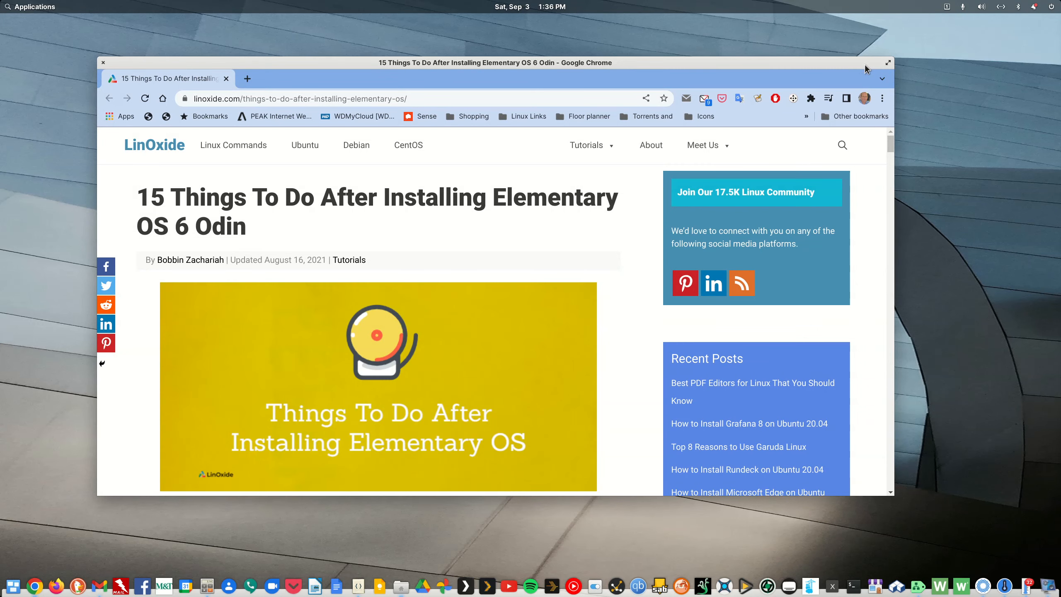
pyautogui.click(887, 64)
pyautogui.click(1055, 20)
pyautogui.doubleClick(355, 63)
pyautogui.doubleClick(363, 18)
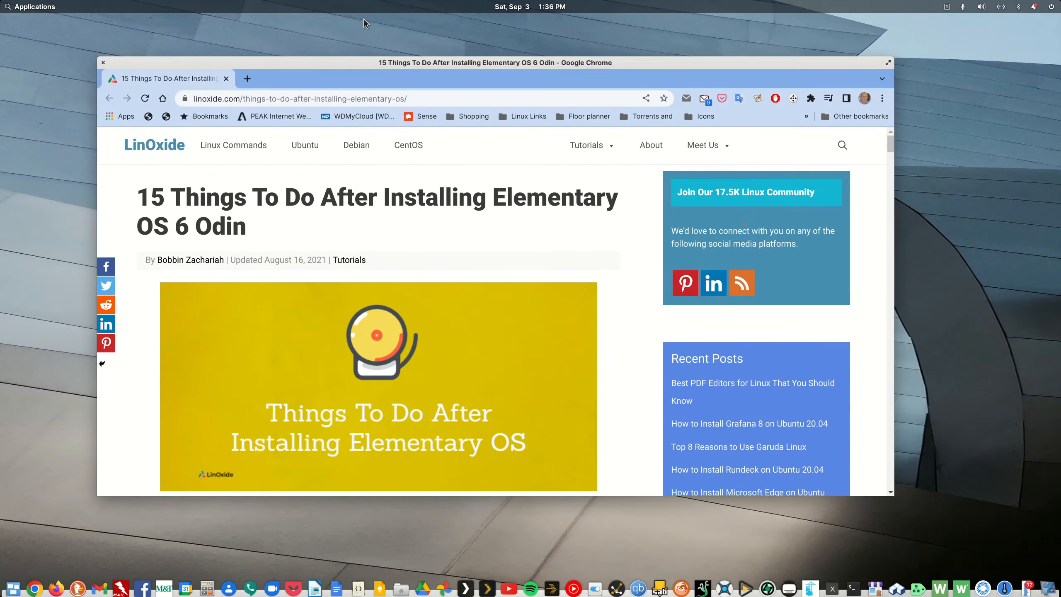
pyautogui.doubleClick(696, 64)
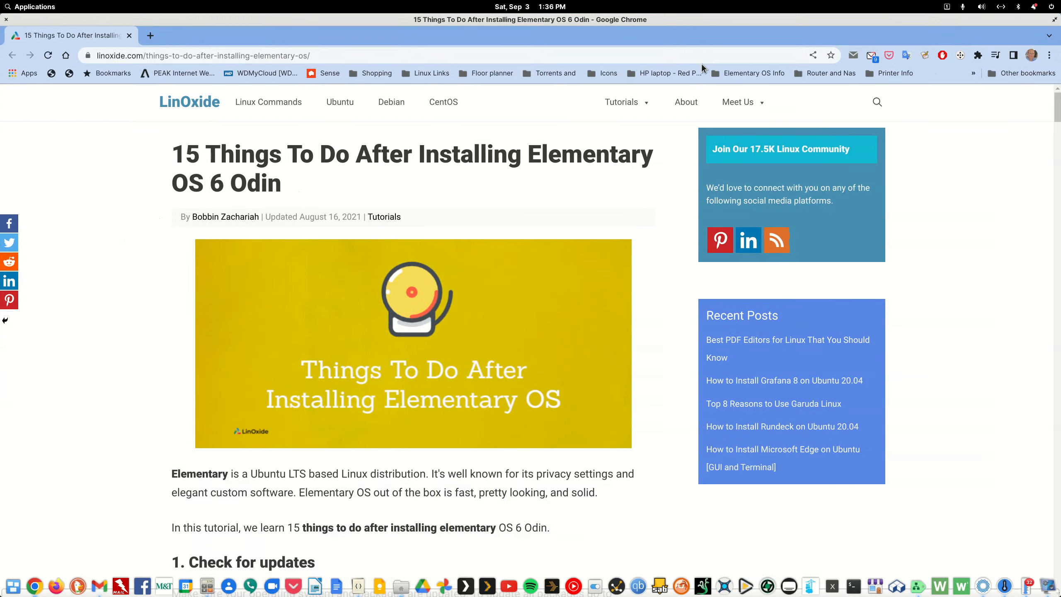
pyautogui.doubleClick(752, 16)
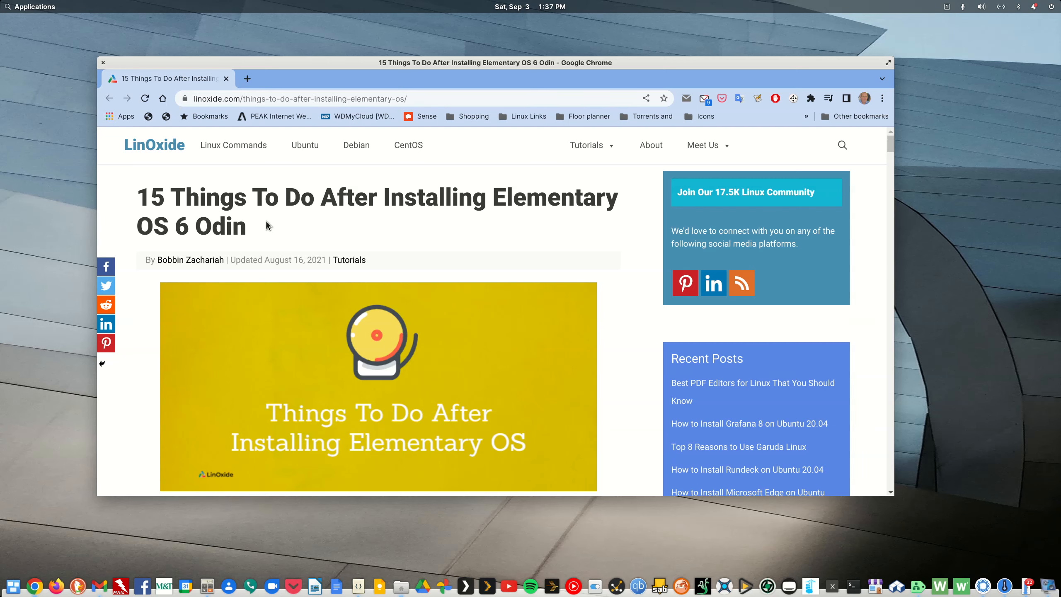
# - Maximize the Chrome window and read the article's sections on checking for updates, firmware updates and multimedia codecs
pyautogui.doubleClick(337, 65)
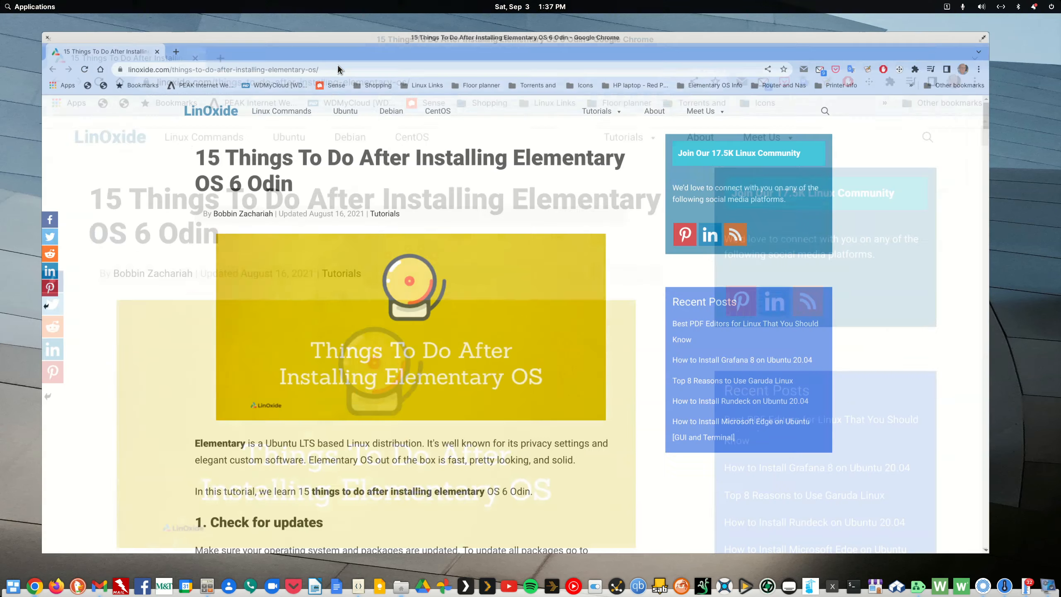
pyautogui.scroll(-5, 316, 278)
pyautogui.scroll(-2, 315, 304)
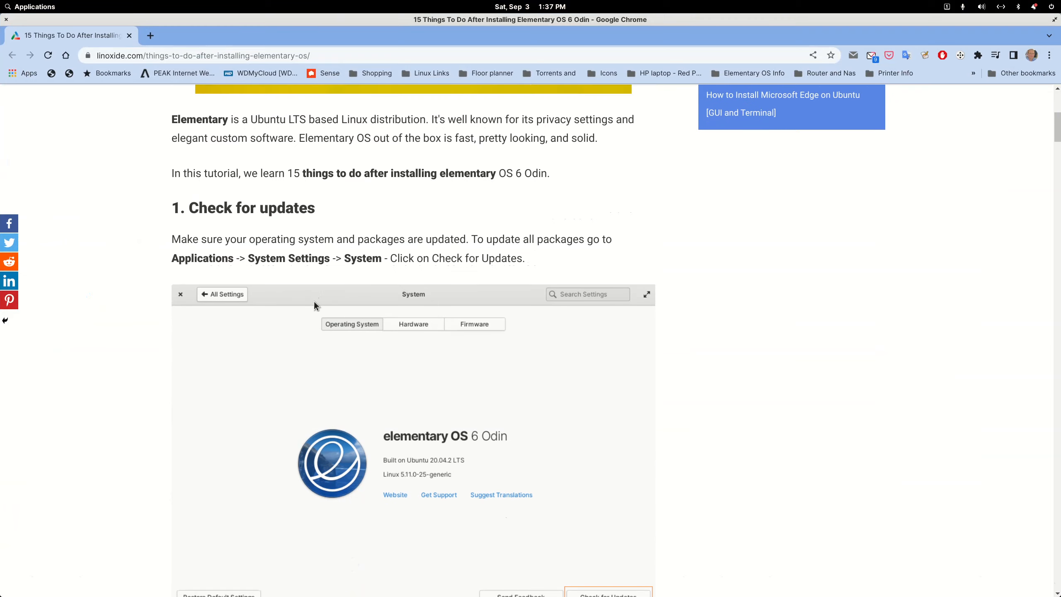
pyautogui.scroll(-10, 317, 324)
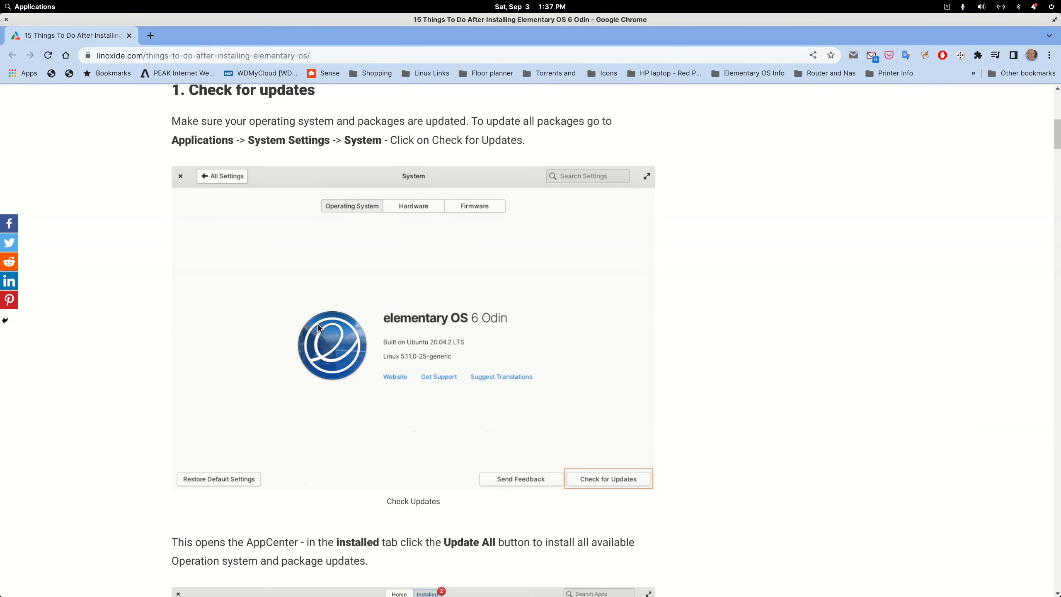
pyautogui.scroll(-14, 318, 324)
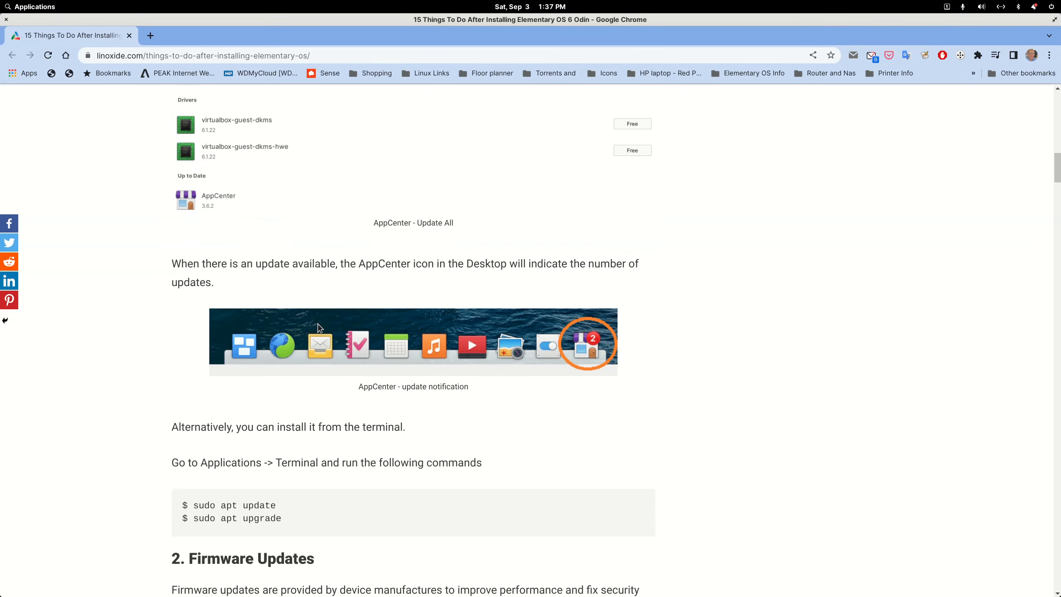
pyautogui.scroll(-14, 318, 323)
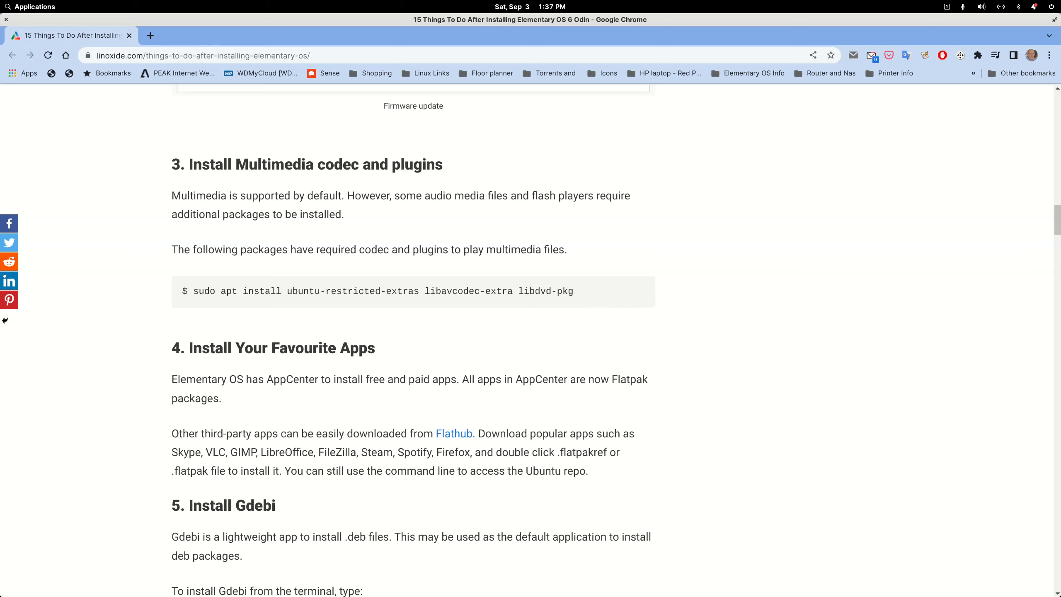
# - Open Terminal, restore Chrome to normal size, and move it left so the codec command and the Terminal prompt are both usable
pyautogui.moveTo(768, 596)
pyautogui.click(853, 586)
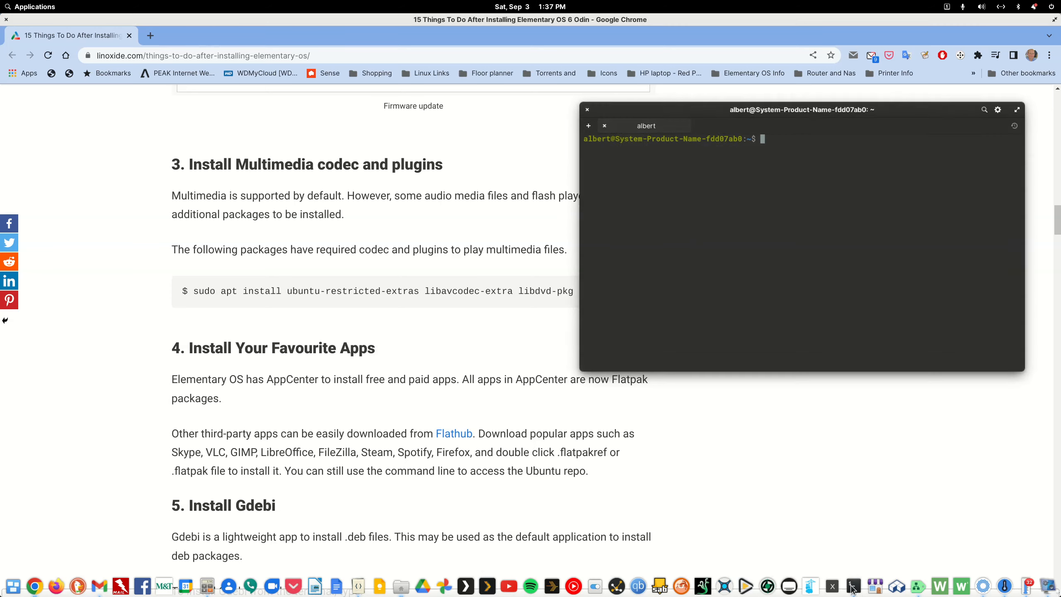
pyautogui.click(693, 19)
pyautogui.doubleClick(692, 19)
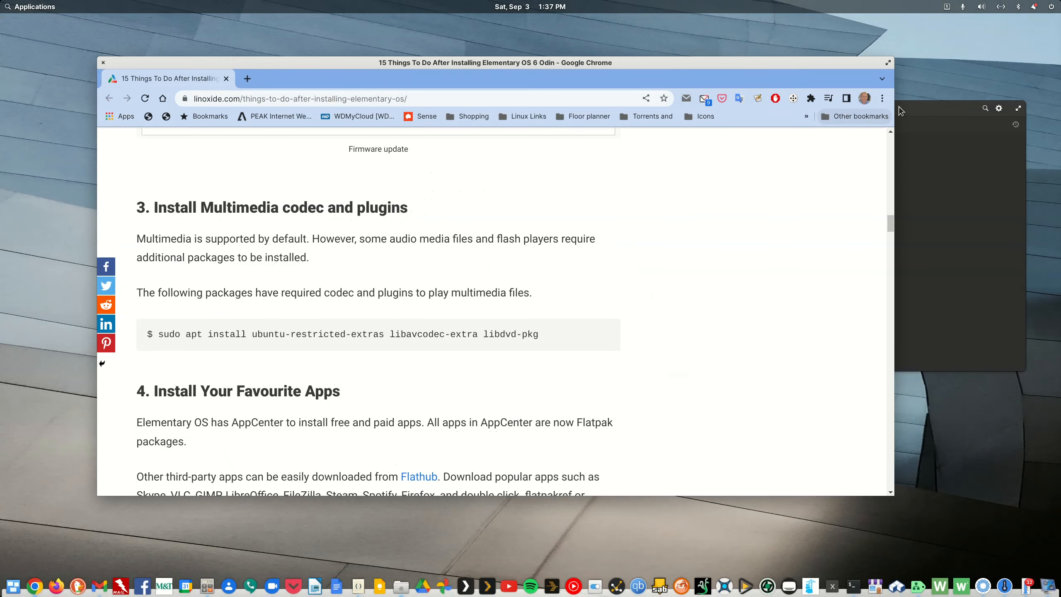
pyautogui.click(913, 110)
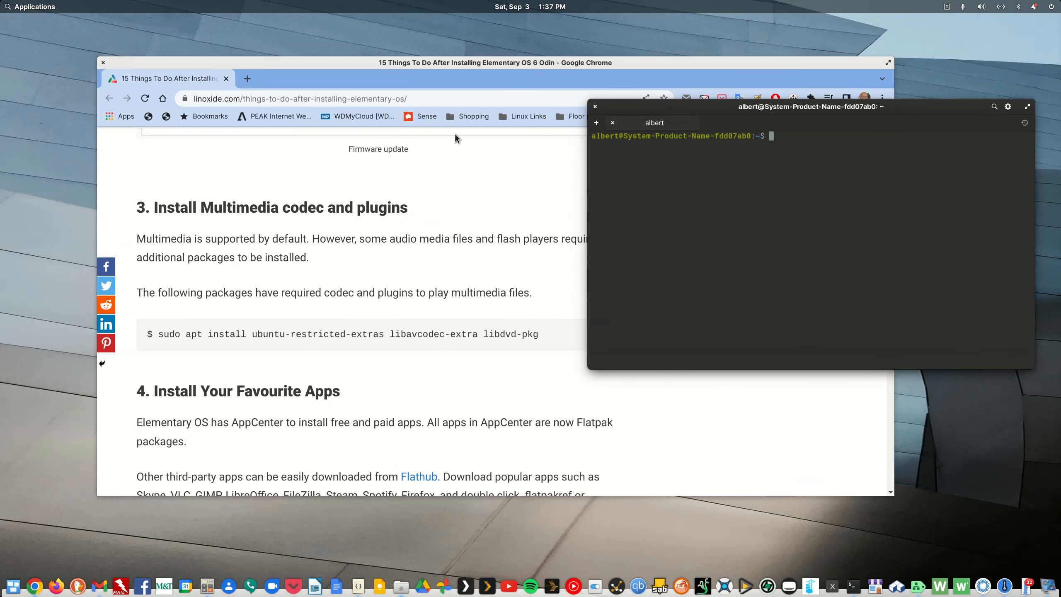
pyautogui.moveTo(476, 63); pyautogui.dragTo(419, 65)
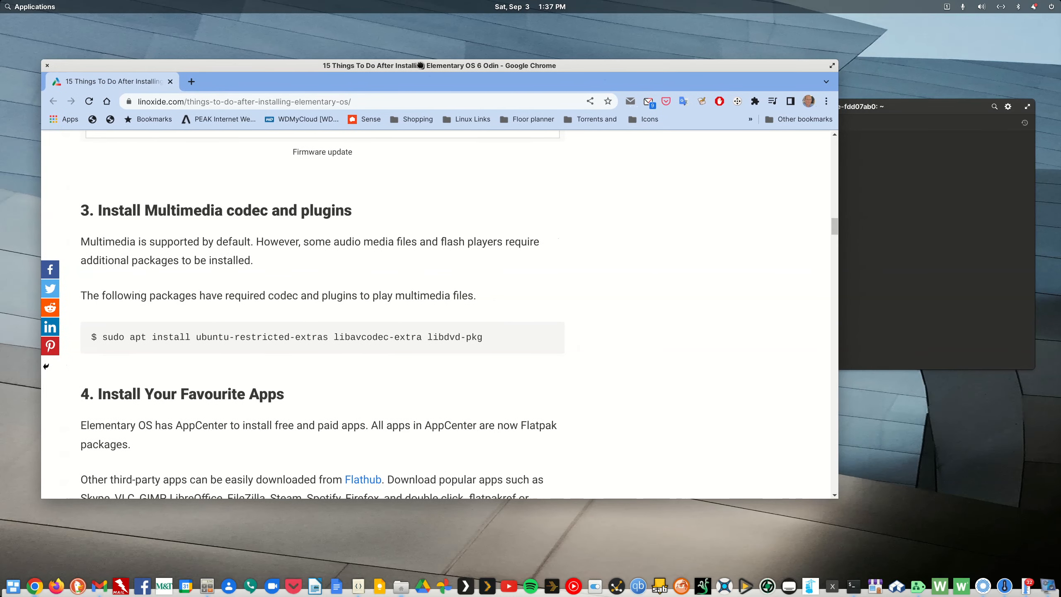
pyautogui.click(900, 106)
pyautogui.rightClick(779, 137)
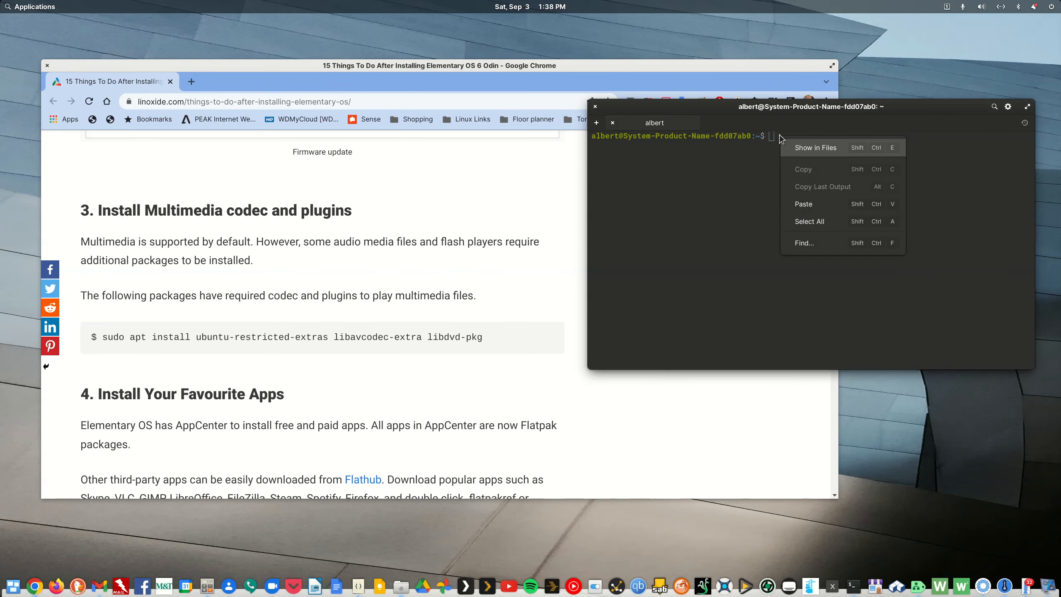
pyautogui.click(757, 113)
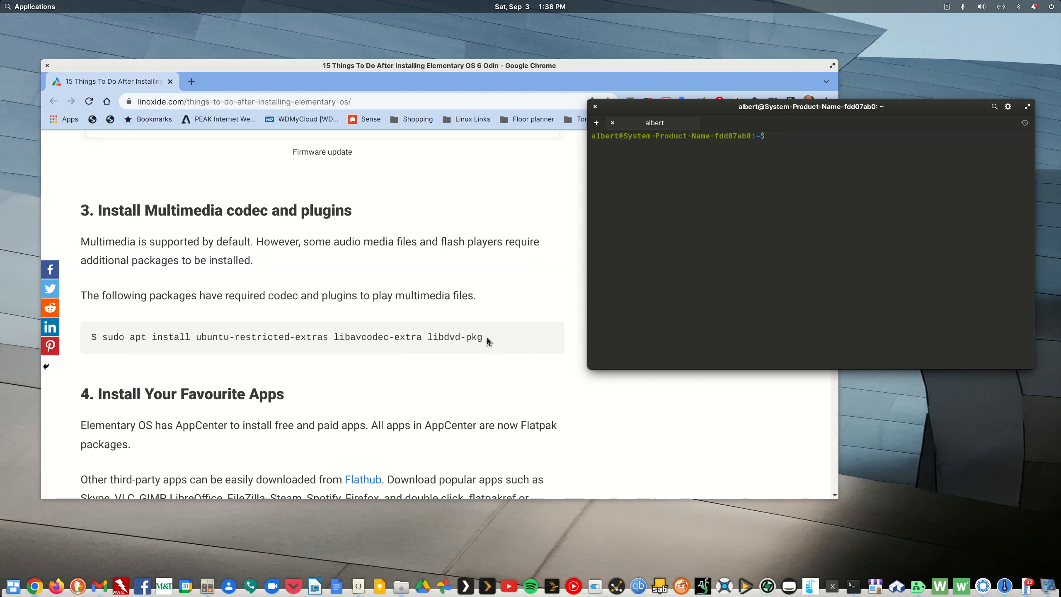
# - Copy "sudo apt install ubuntu-restricted-extras libavcodec-extra libdvd-pkg" from the article, paste it into Terminal and run it
pyautogui.moveTo(485, 338); pyautogui.dragTo(102, 339)
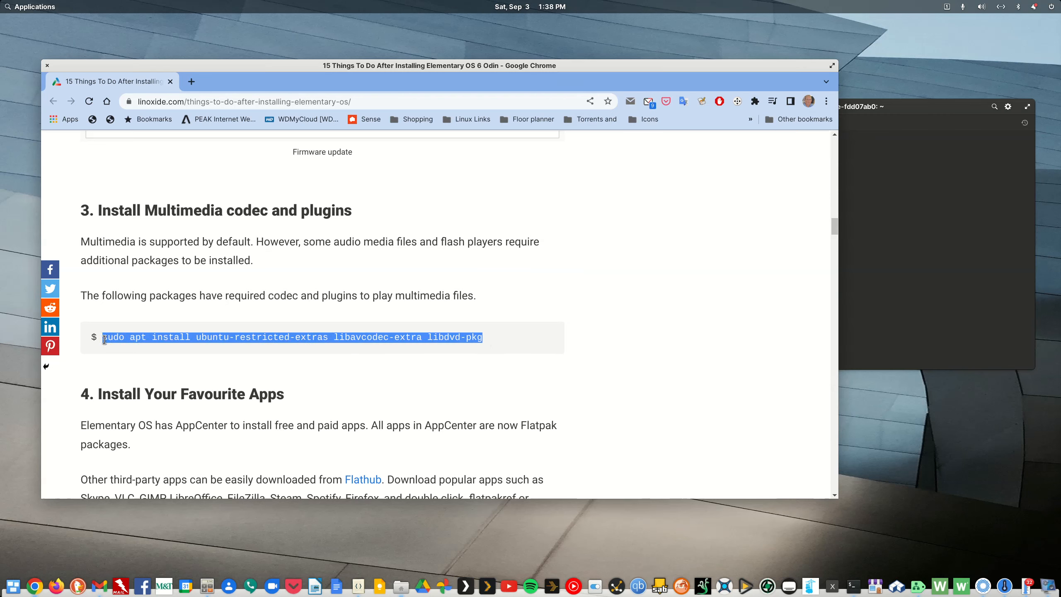
pyautogui.rightClick(116, 339)
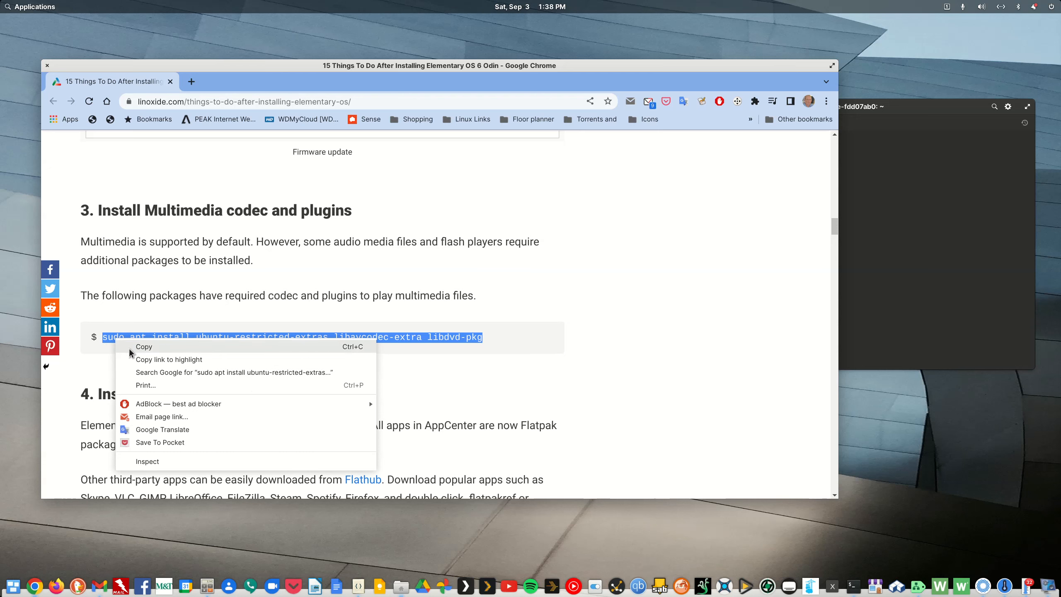
pyautogui.click(132, 347)
pyautogui.click(884, 108)
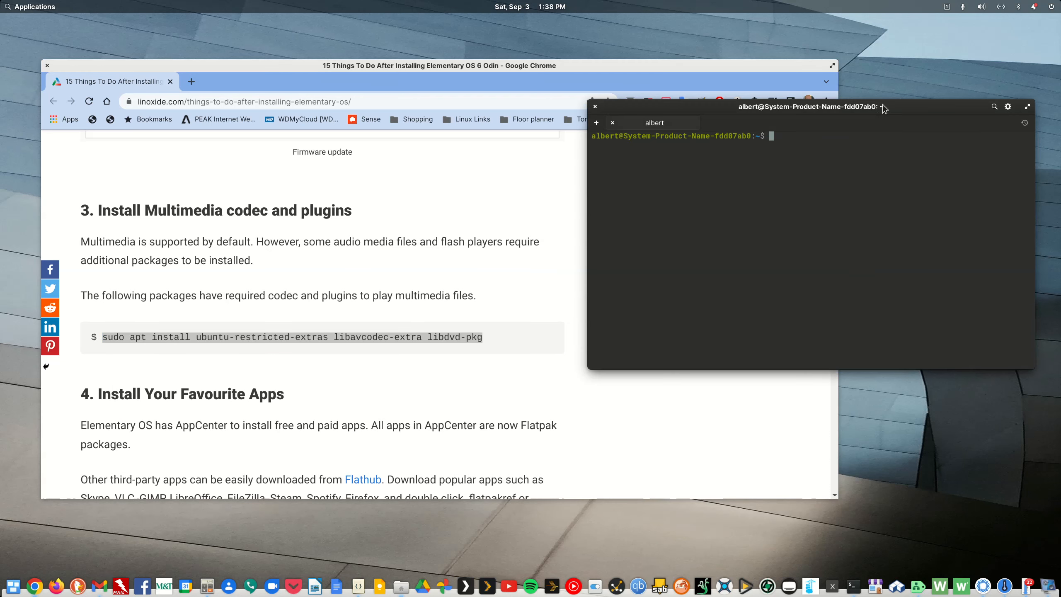
pyautogui.rightClick(781, 138)
pyautogui.click(800, 205)
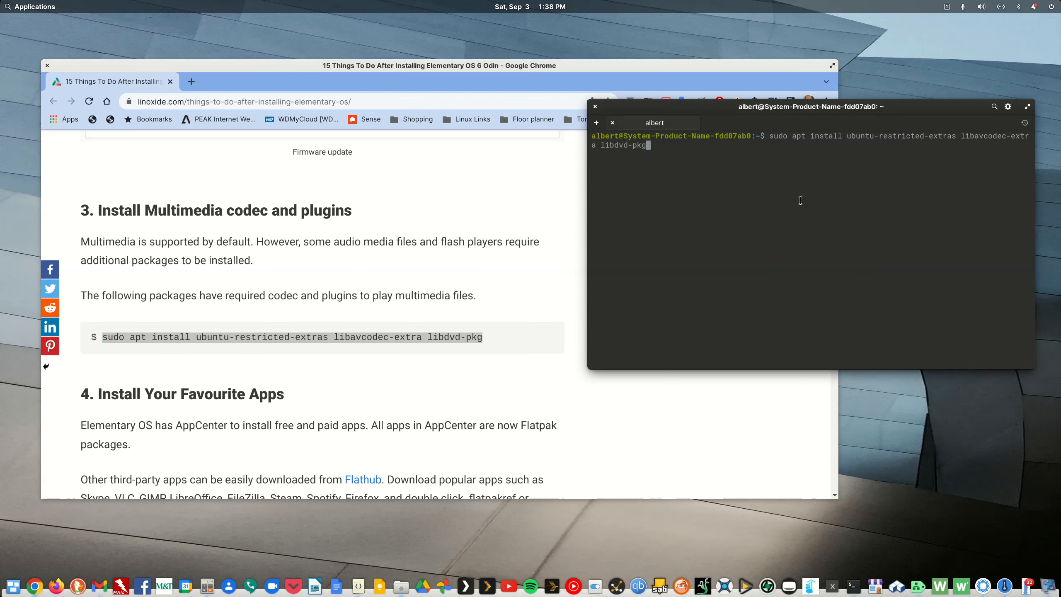
pyautogui.press('Return')
# - Maximize and restore the Terminal window, and try its cream and white color schemes before returning to the dark one
pyautogui.doubleClick(728, 109)
pyautogui.doubleClick(711, 26)
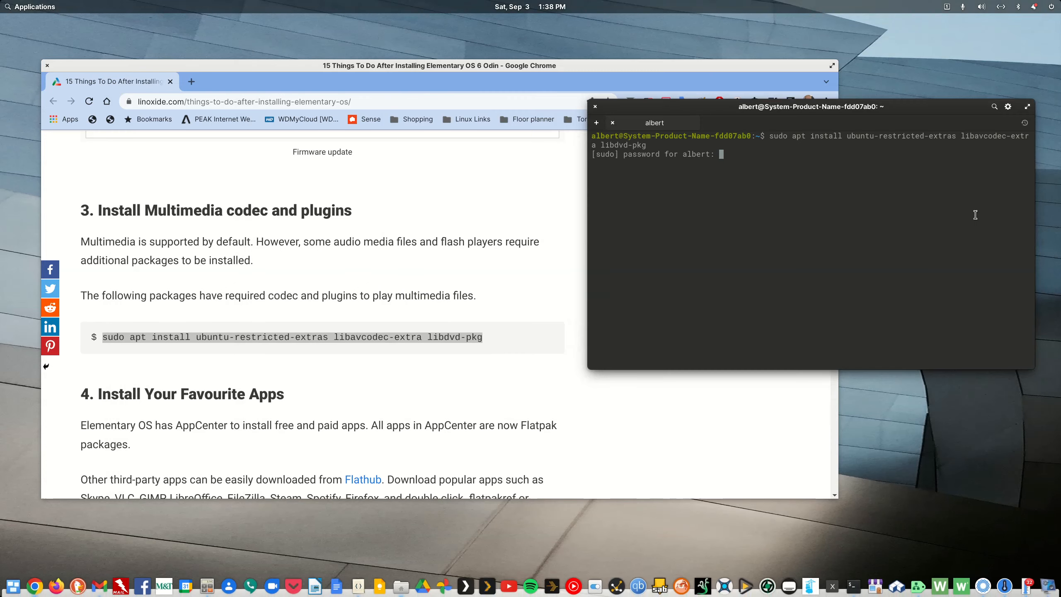
pyautogui.click(1008, 107)
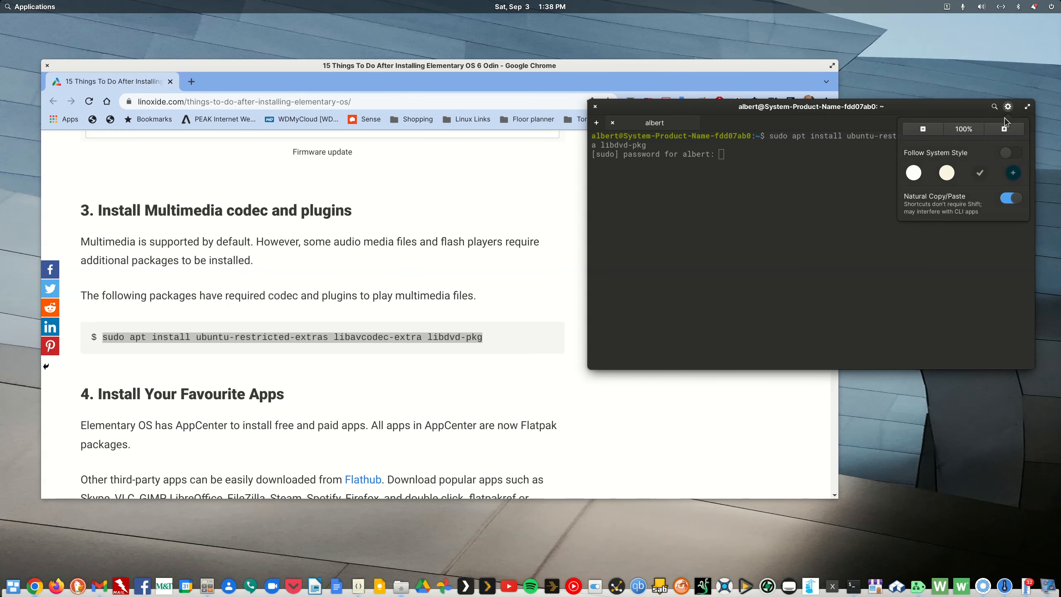
pyautogui.click(952, 173)
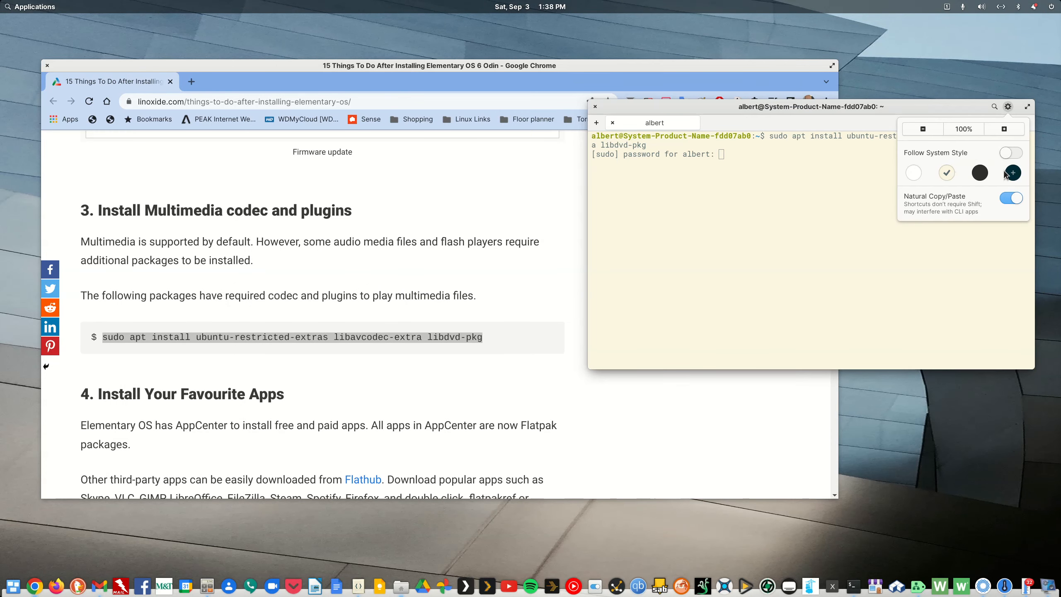
pyautogui.click(979, 172)
pyautogui.click(907, 171)
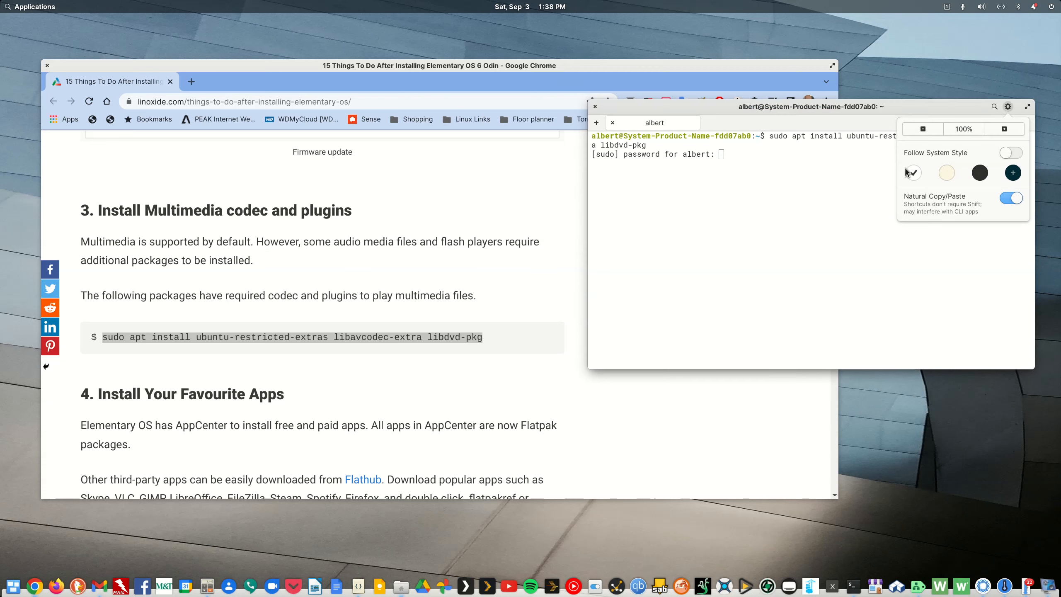
pyautogui.click(953, 177)
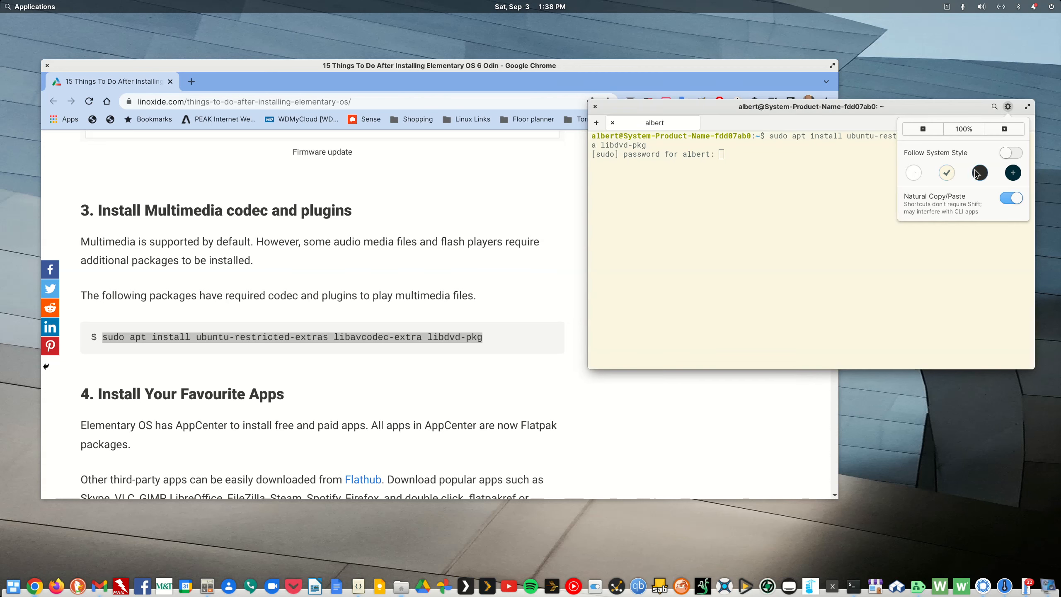
pyautogui.click(979, 172)
pyautogui.click(758, 111)
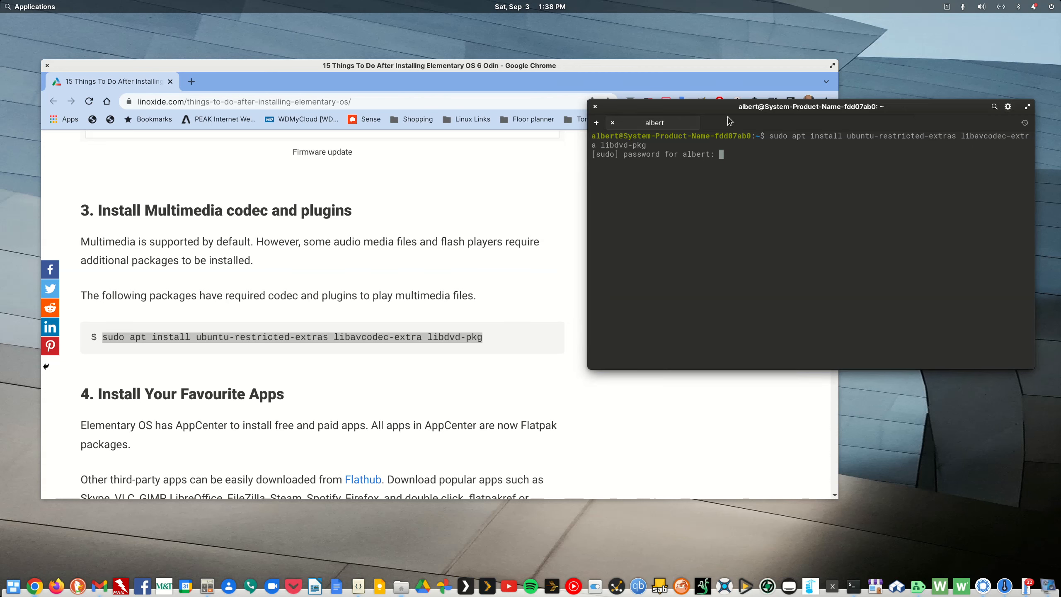
# - Quit Terminal despite the active process, and read the article's sections on favourite apps, Gdebi and browser installation
pyautogui.click(596, 107)
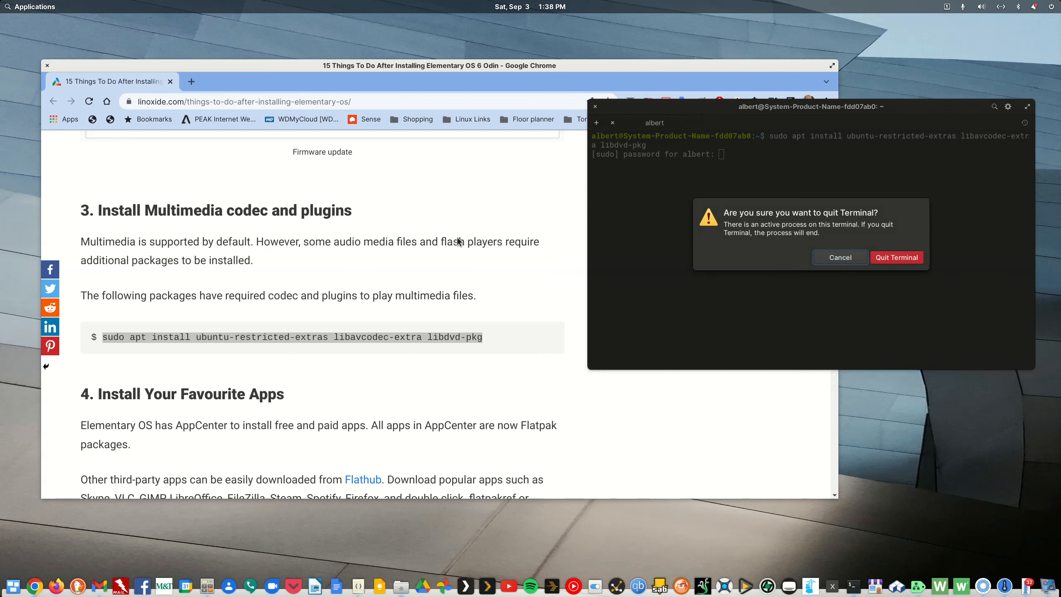
pyautogui.click(913, 262)
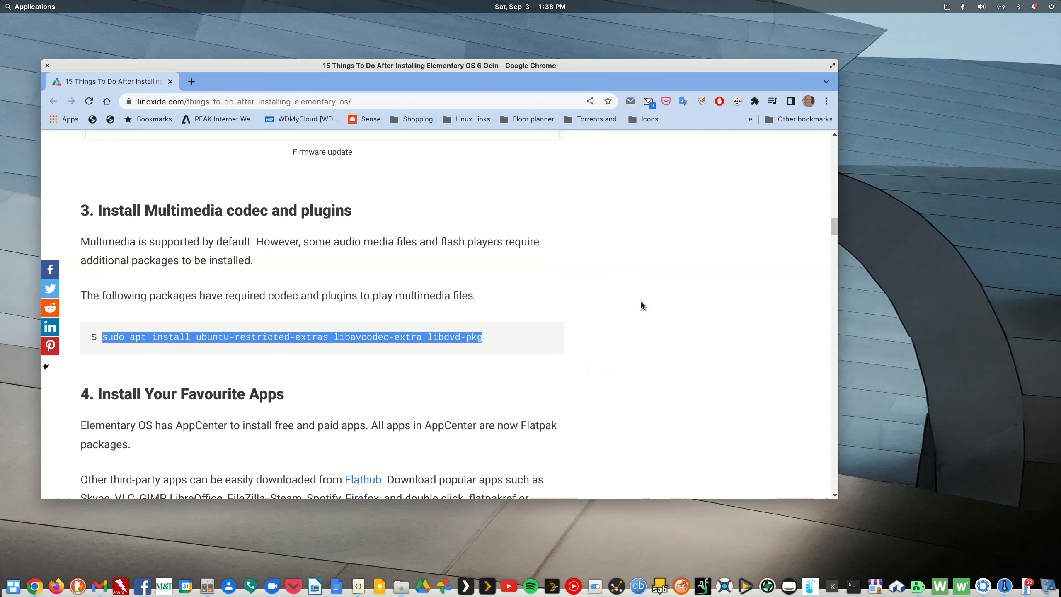
pyautogui.scroll(-7, 570, 351)
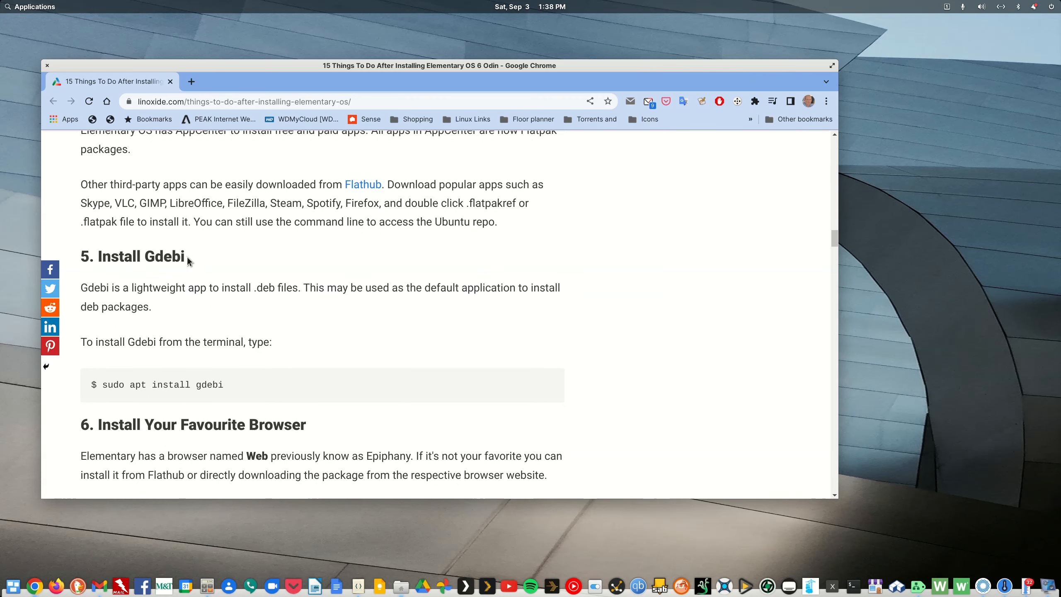
pyautogui.scroll(-6, 192, 271)
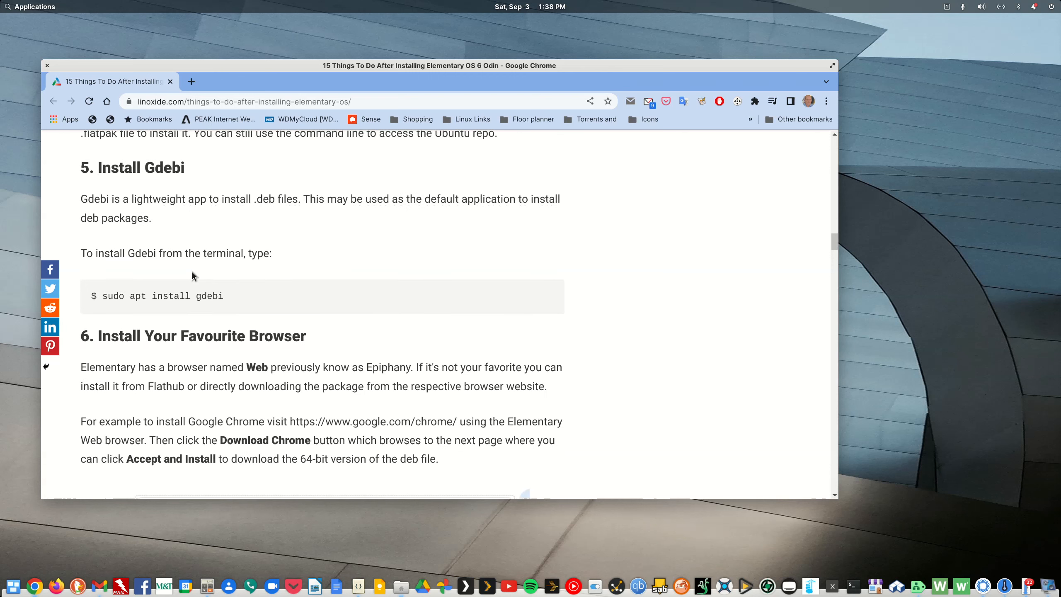
pyautogui.scroll(-2, 192, 275)
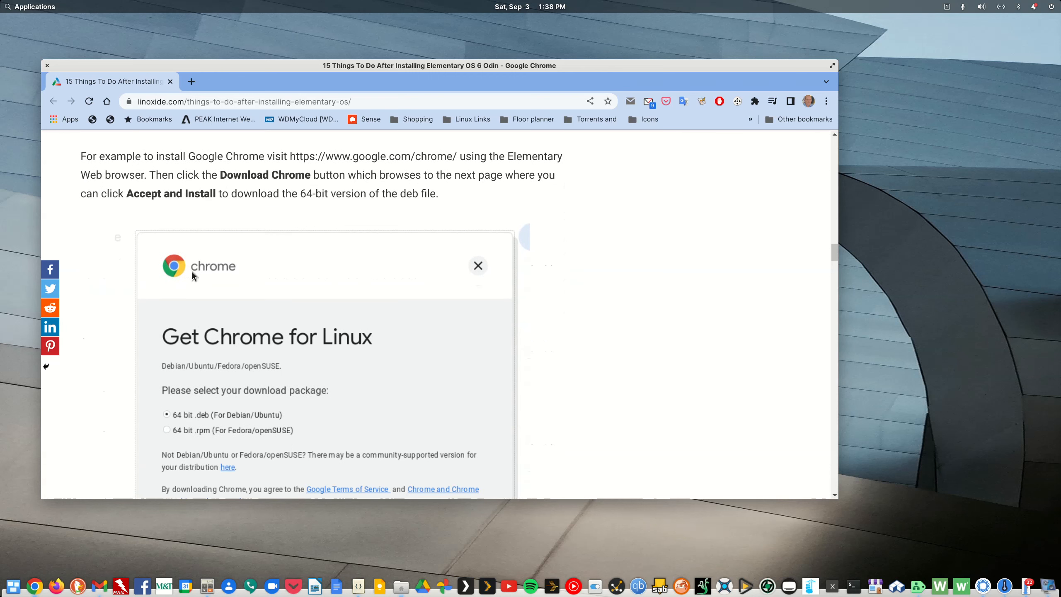
pyautogui.scroll(-2, 347, 329)
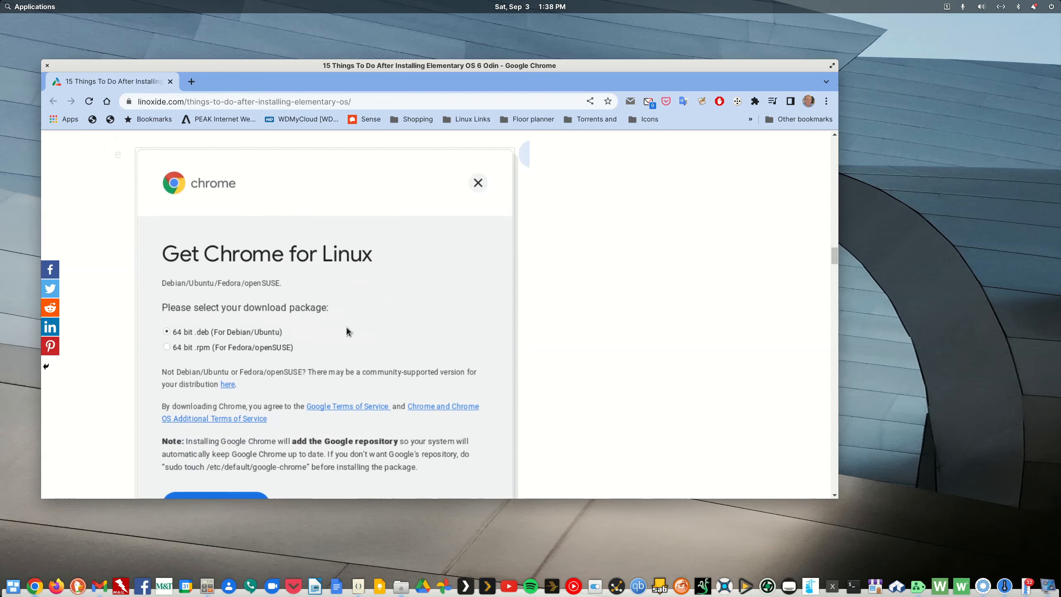
# - Maximize Chrome and examine the article from the Chrome installation commands through application settings and dark mode to Pantheon Tweaks
pyautogui.doubleClick(421, 65)
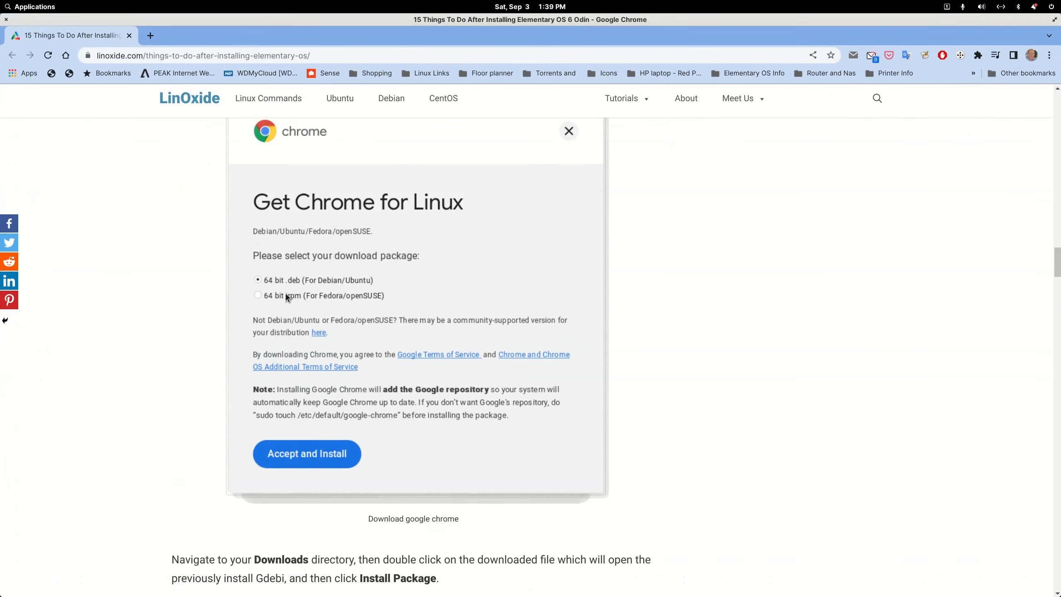
pyautogui.scroll(-13, 312, 338)
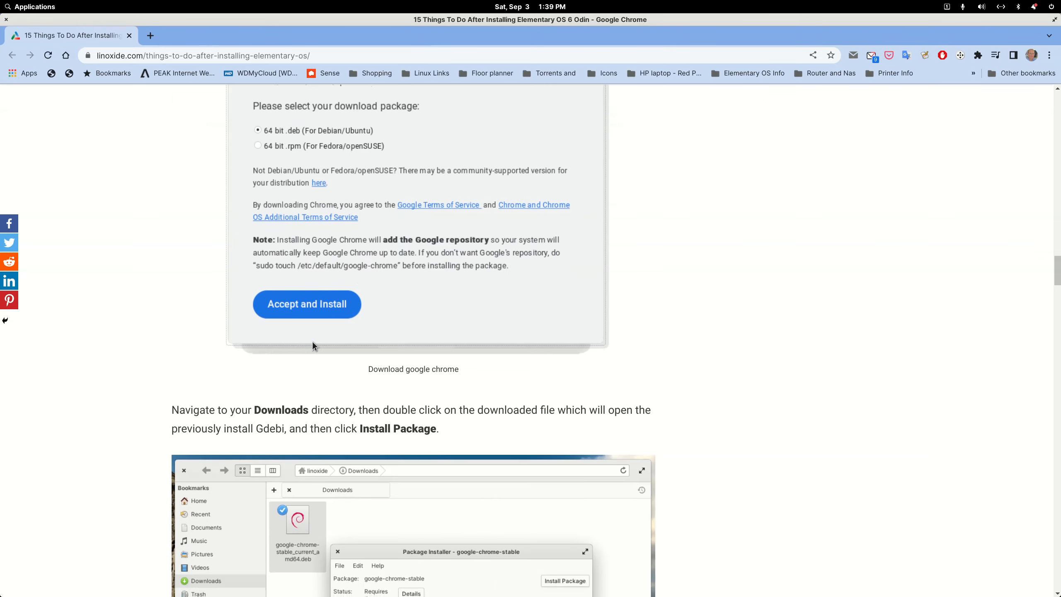
pyautogui.scroll(-2, 313, 342)
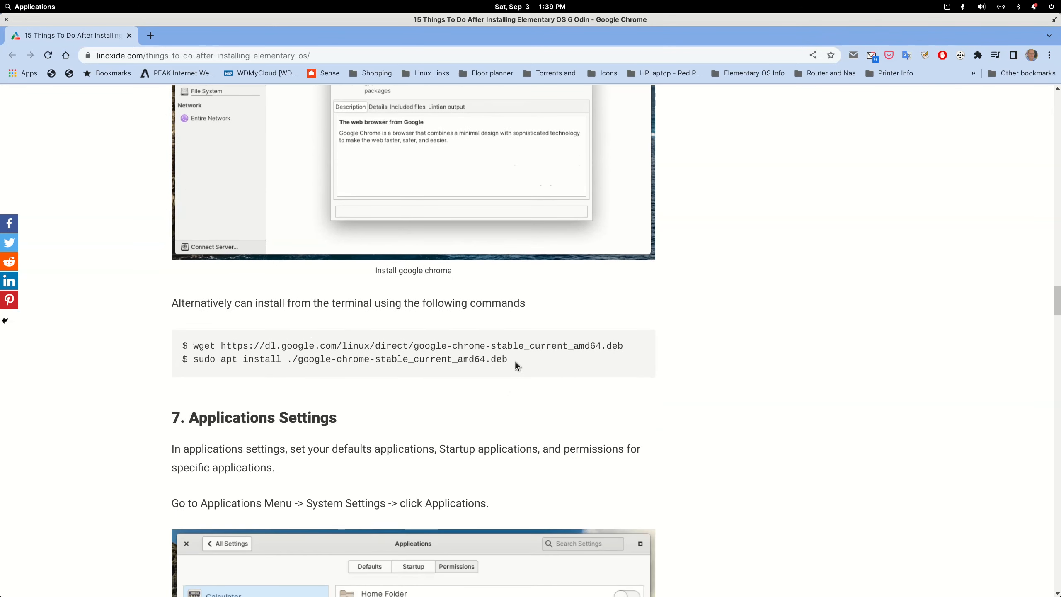
pyautogui.moveTo(508, 360); pyautogui.dragTo(199, 354)
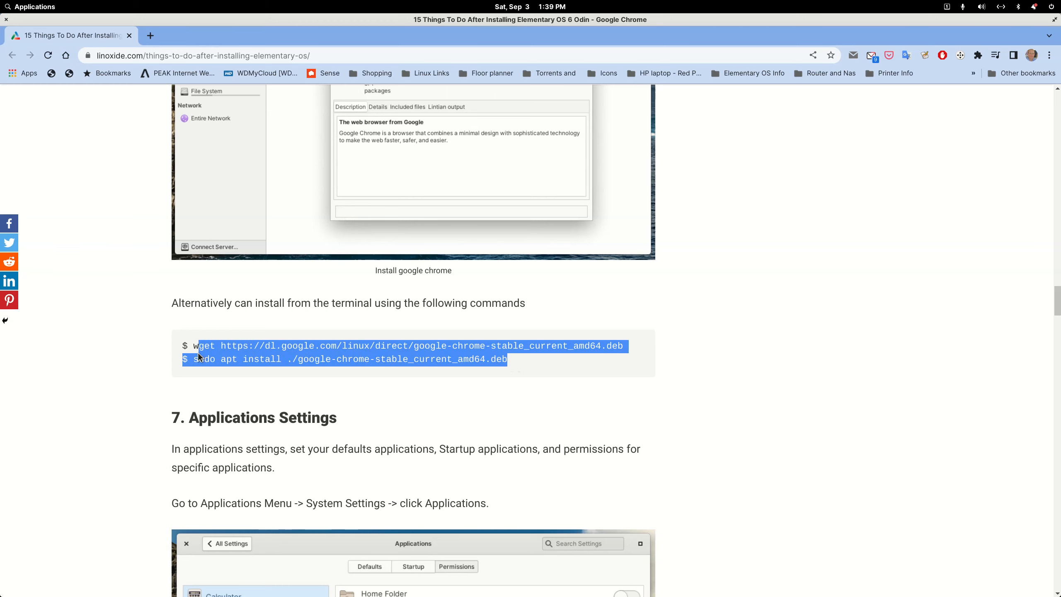
pyautogui.click(291, 391)
pyautogui.scroll(-7, 292, 392)
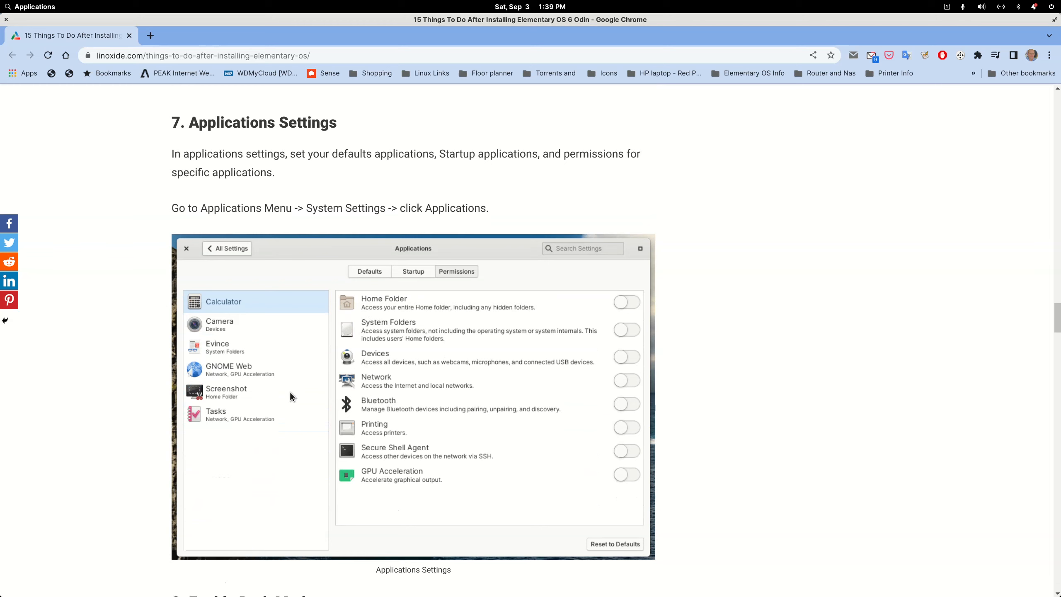
pyautogui.scroll(-11, 290, 392)
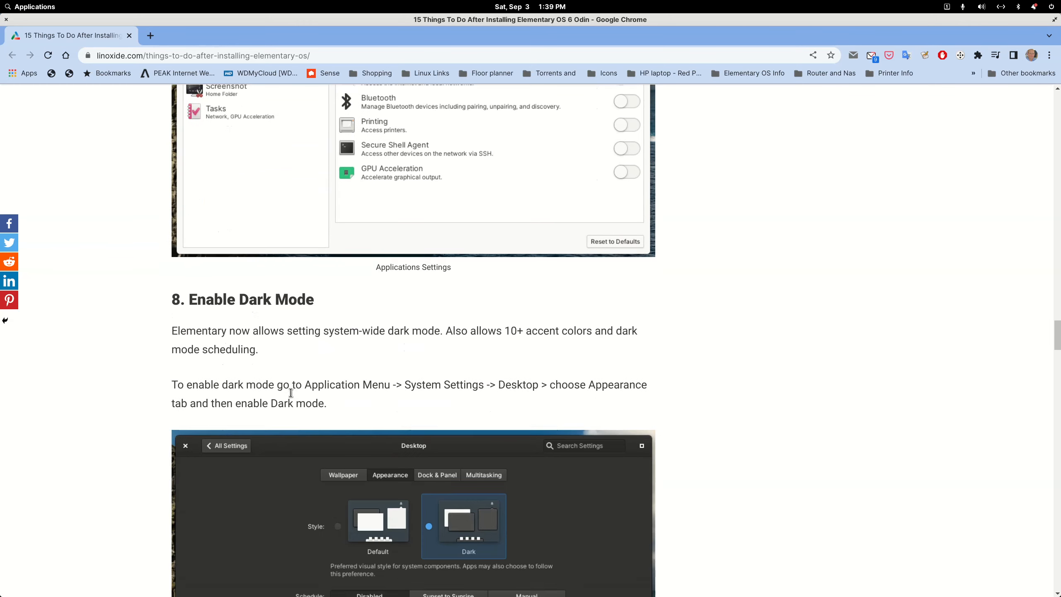
pyautogui.scroll(-7, 290, 393)
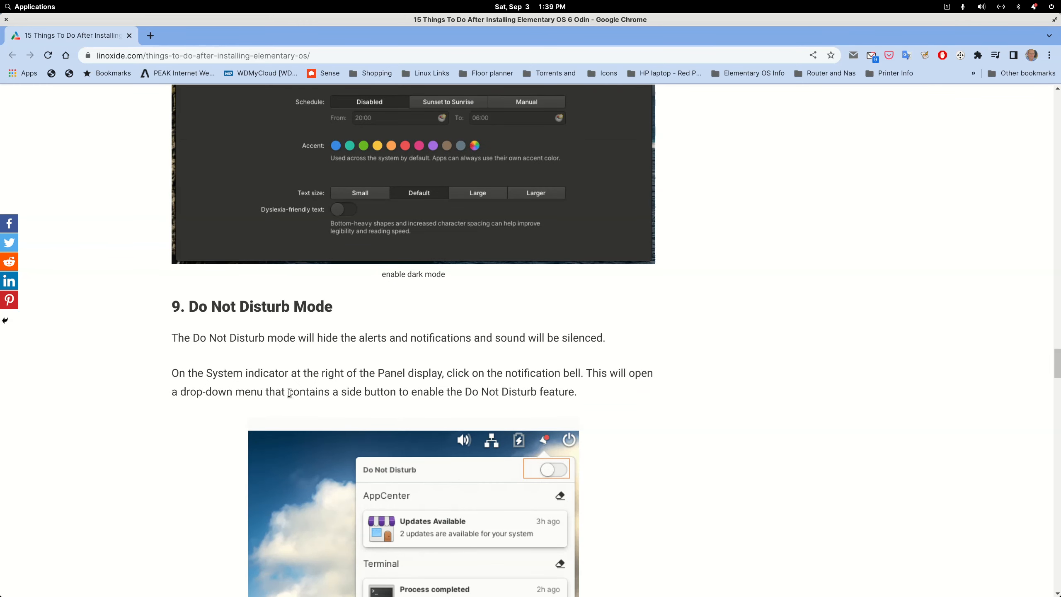
pyautogui.scroll(-15, 290, 393)
pyautogui.scroll(-15, 289, 394)
pyautogui.scroll(-14, 288, 395)
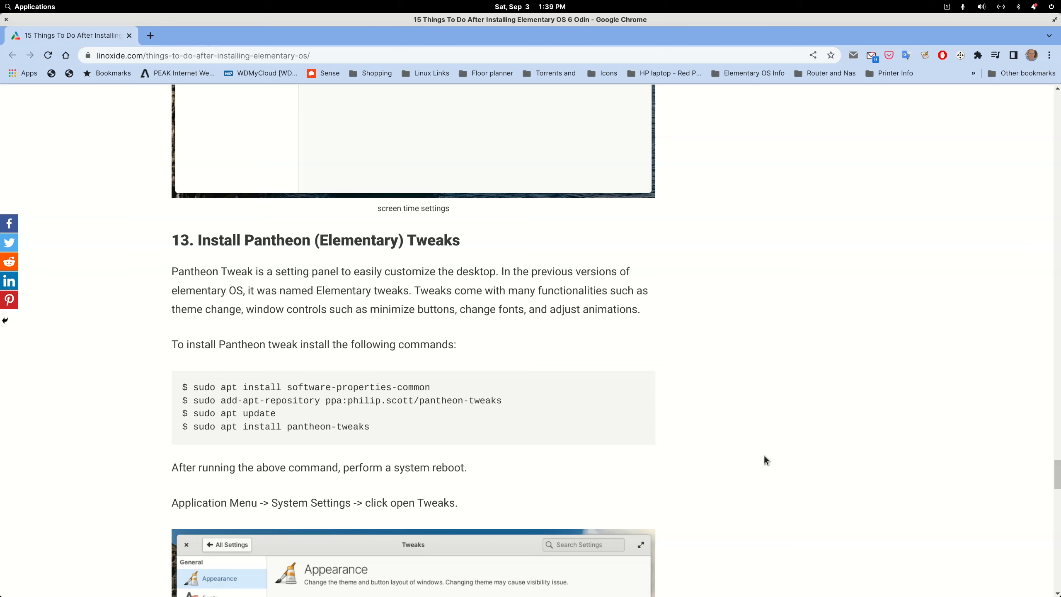
# - Open Terminal, and highlight "sudo apt install software-properties-common" in the article's Pantheon Tweaks commands before clearing the selection
pyautogui.moveTo(766, 590)
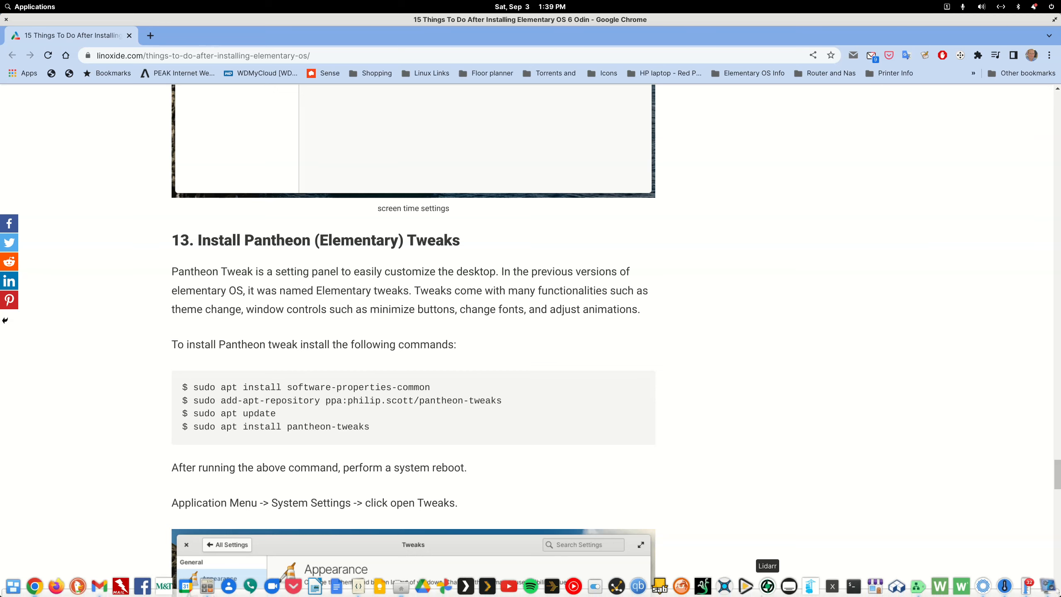
pyautogui.click(850, 587)
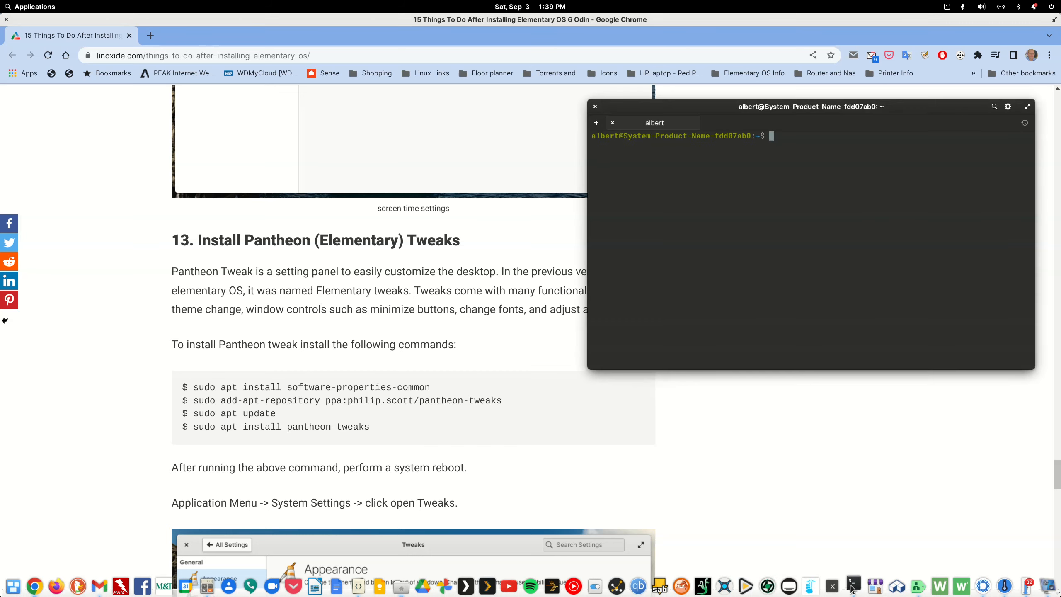
pyautogui.moveTo(193, 387); pyautogui.dragTo(430, 386)
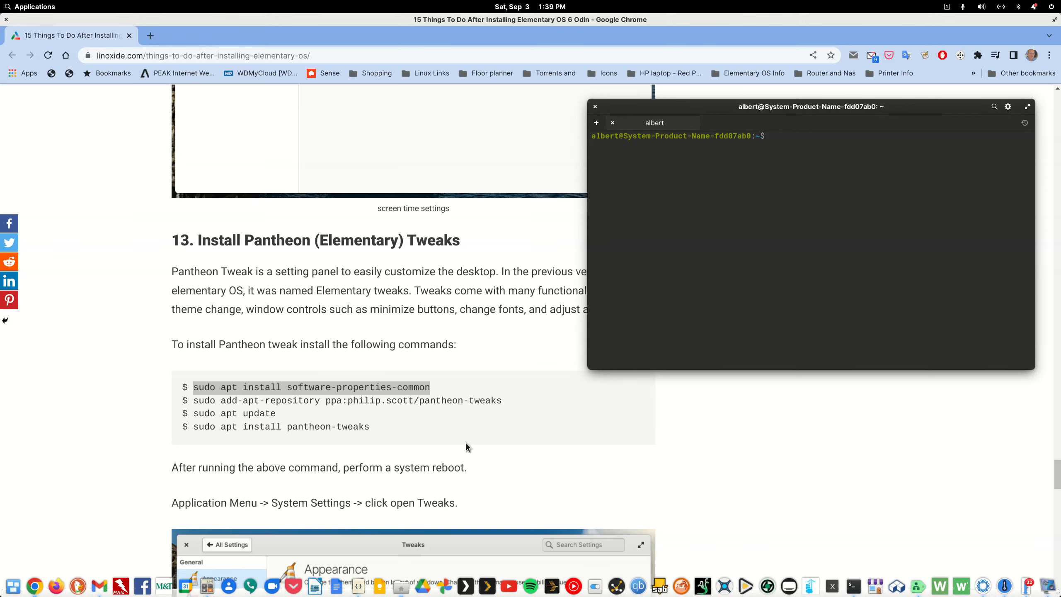
pyautogui.click(491, 433)
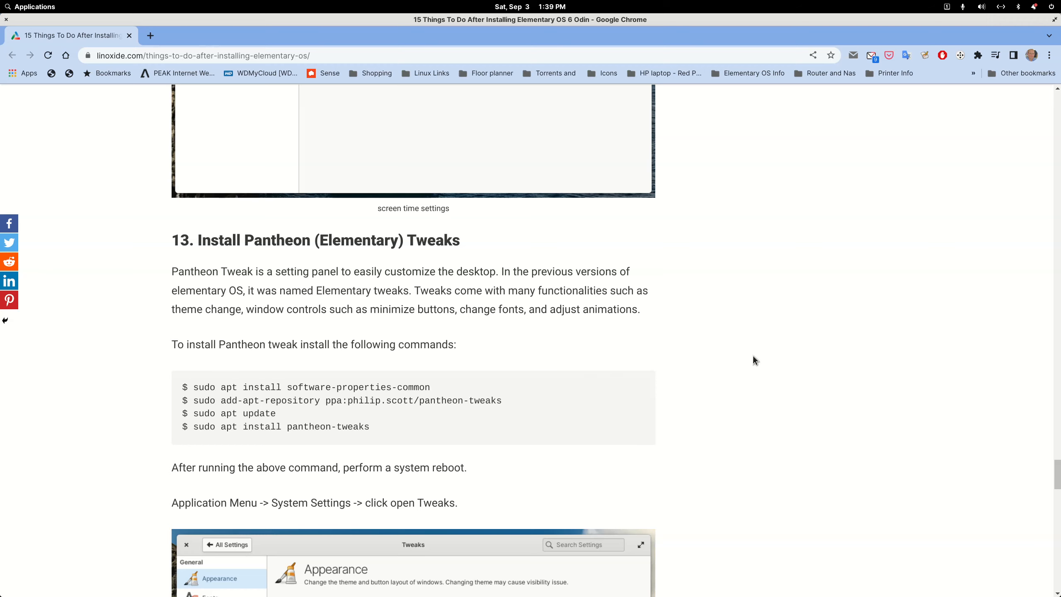
# - Read the article's remaining sections on Tweaks appearance settings, Firewall and battery optimization through the conclusion
pyautogui.scroll(-10, 754, 358)
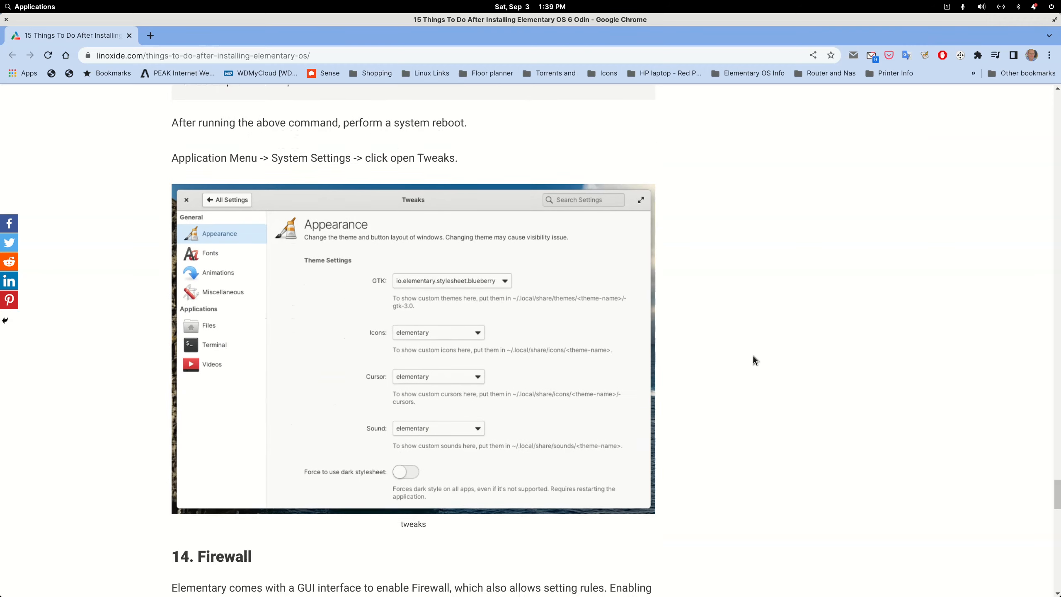
pyautogui.scroll(-10, 753, 360)
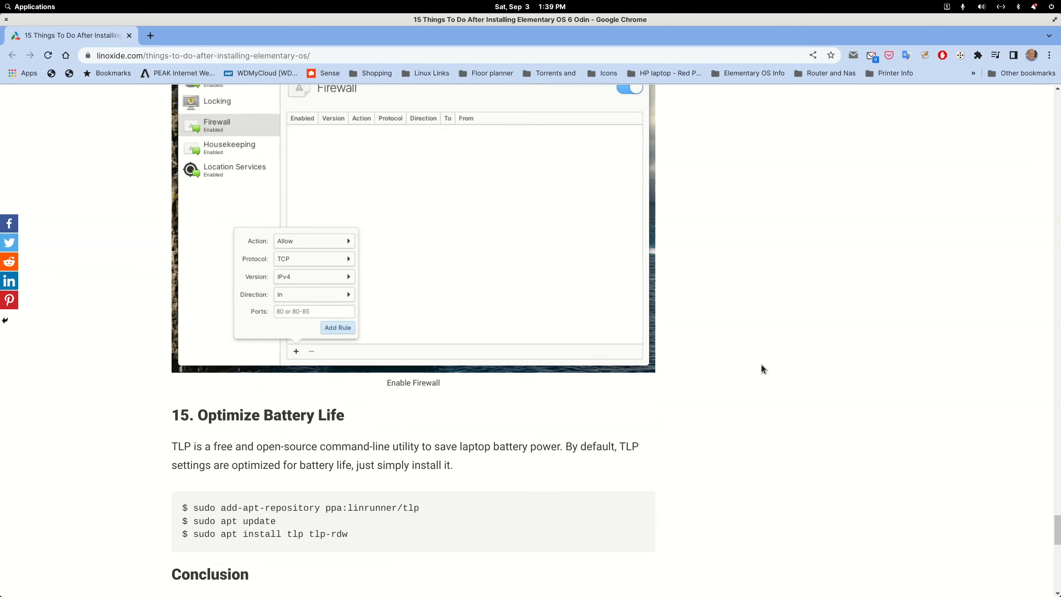
pyautogui.scroll(-2, 760, 368)
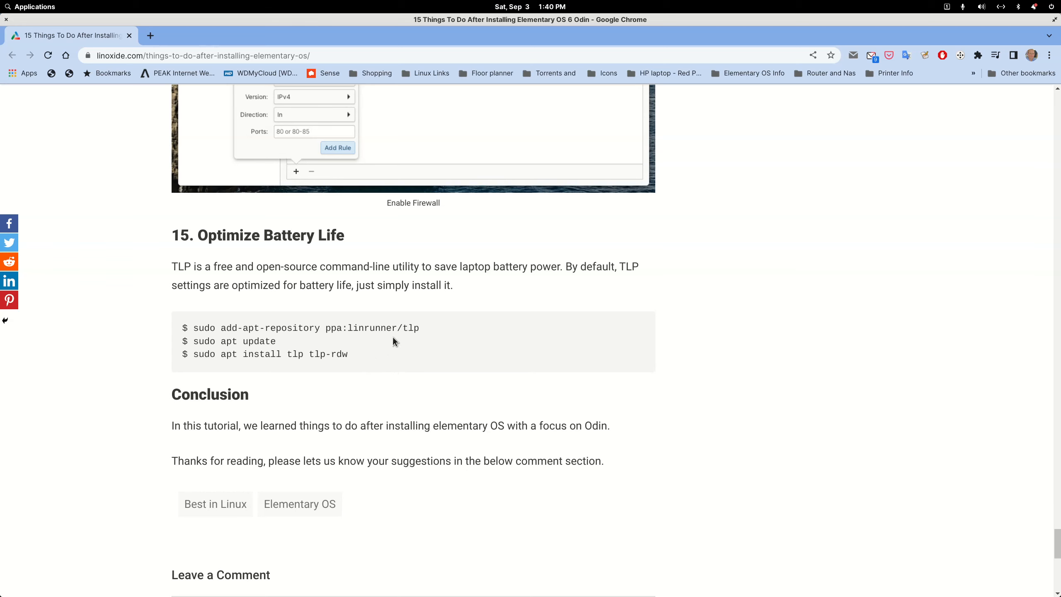
pyautogui.scroll(-10, 384, 348)
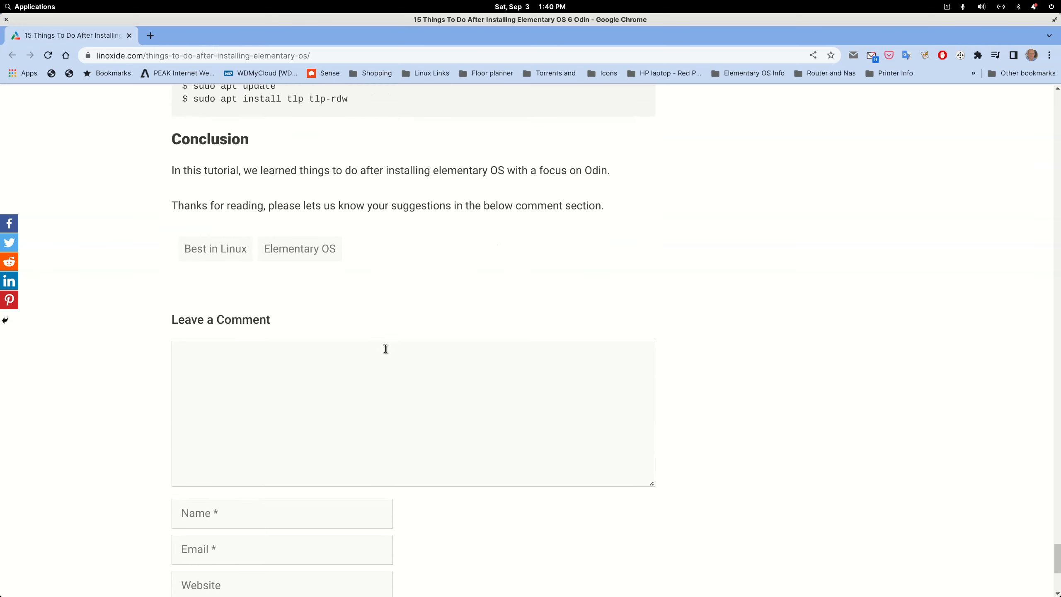
pyautogui.scroll(19, 384, 348)
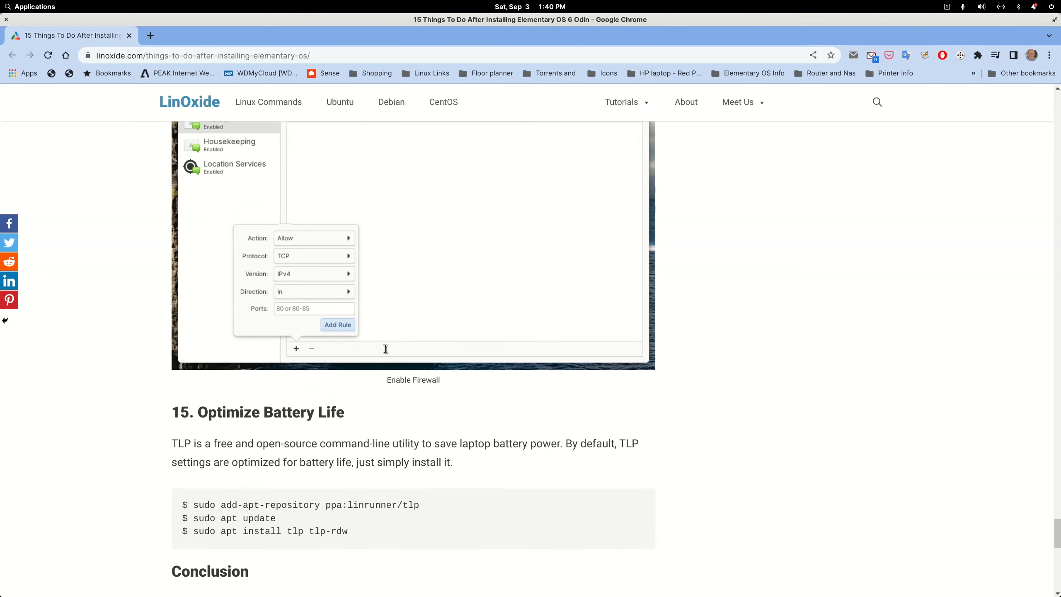
# - Restore the Chrome window to its smaller size, reposition it on the desktop, and minimize and reopen it
pyautogui.doubleClick(298, 19)
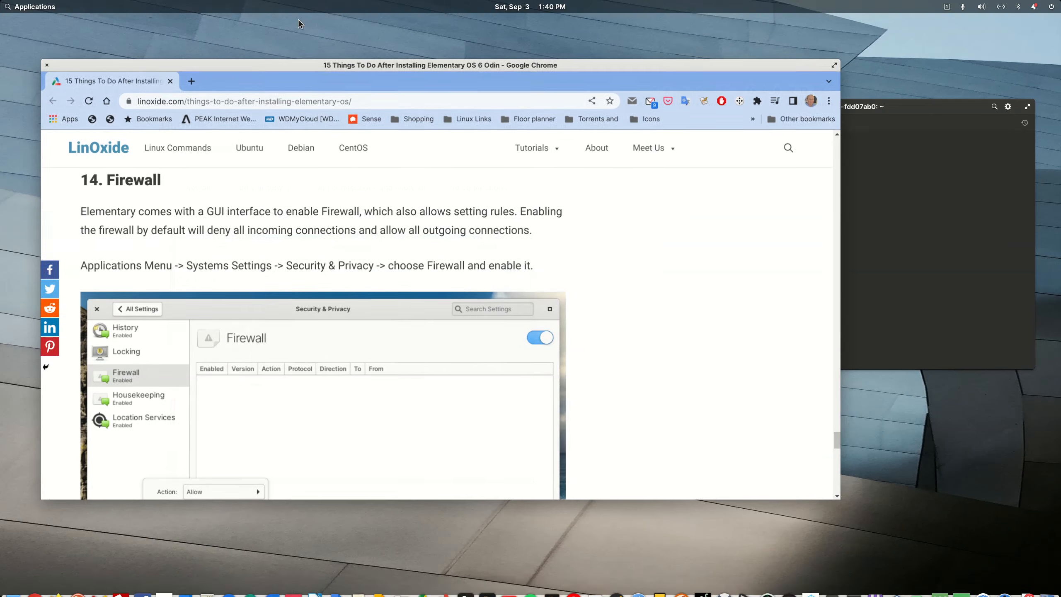
pyautogui.moveTo(263, 66); pyautogui.dragTo(330, 74)
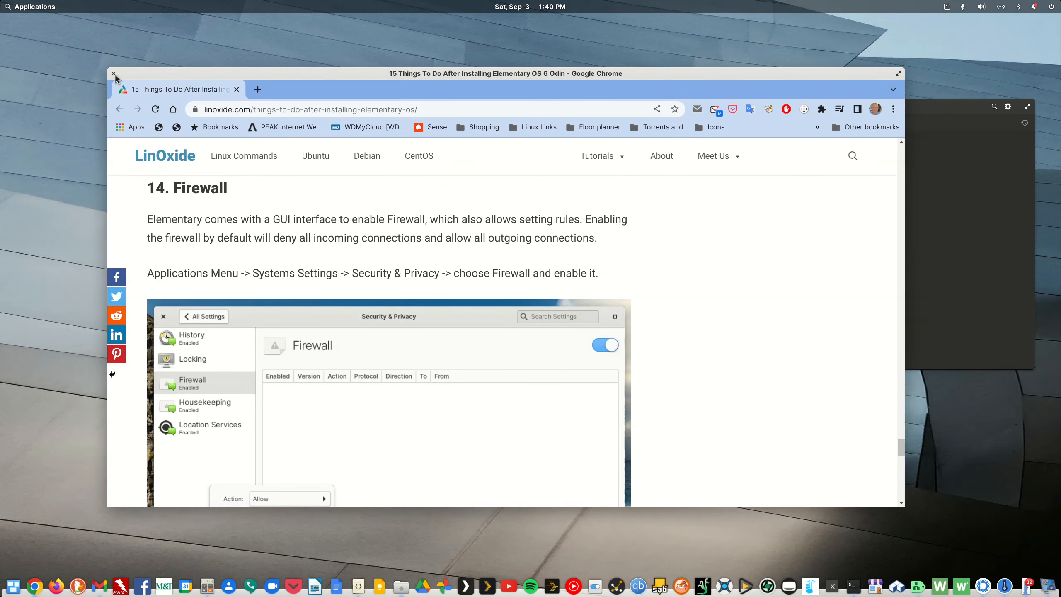
pyautogui.click(36, 586)
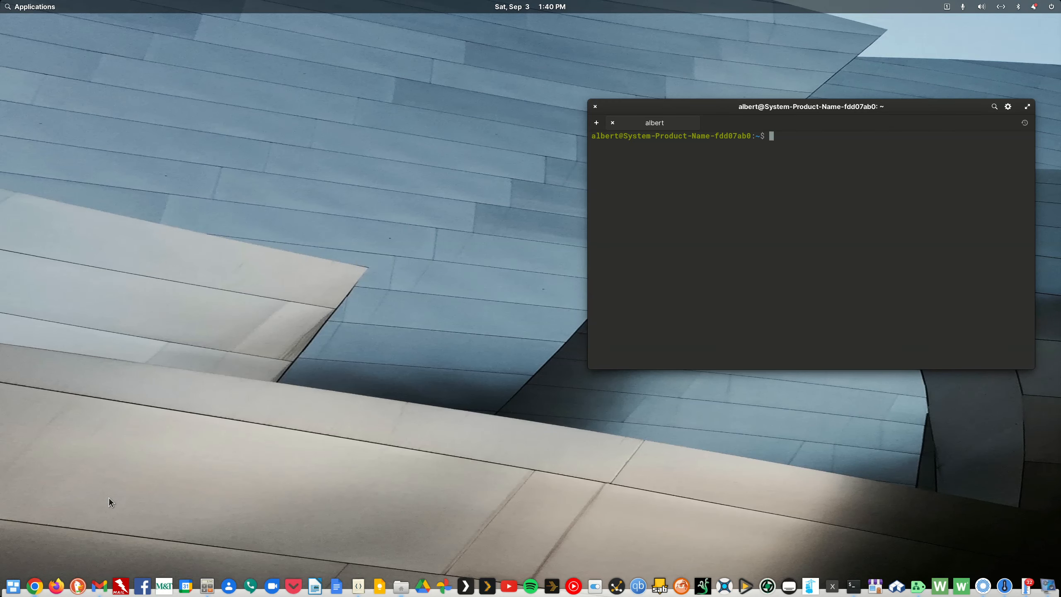
pyautogui.click(36, 585)
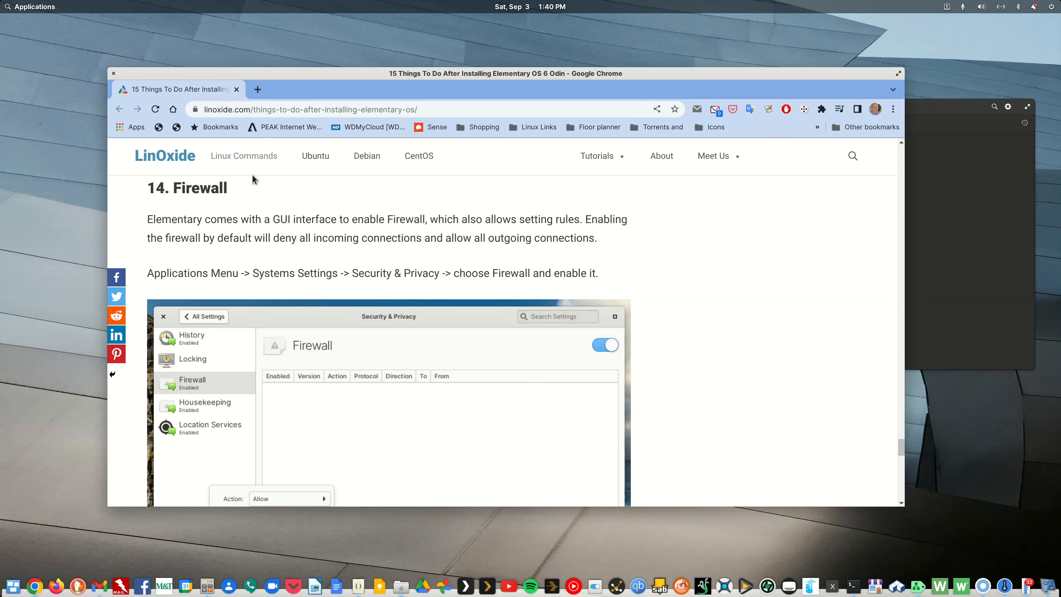
# - Create a shortcut named "15 Things To Do After Installing Elementary OS 6 Odin" that opens as a window, and move that window toward the screen's center
pyautogui.scroll(10, 252, 185)
pyautogui.scroll(10, 252, 187)
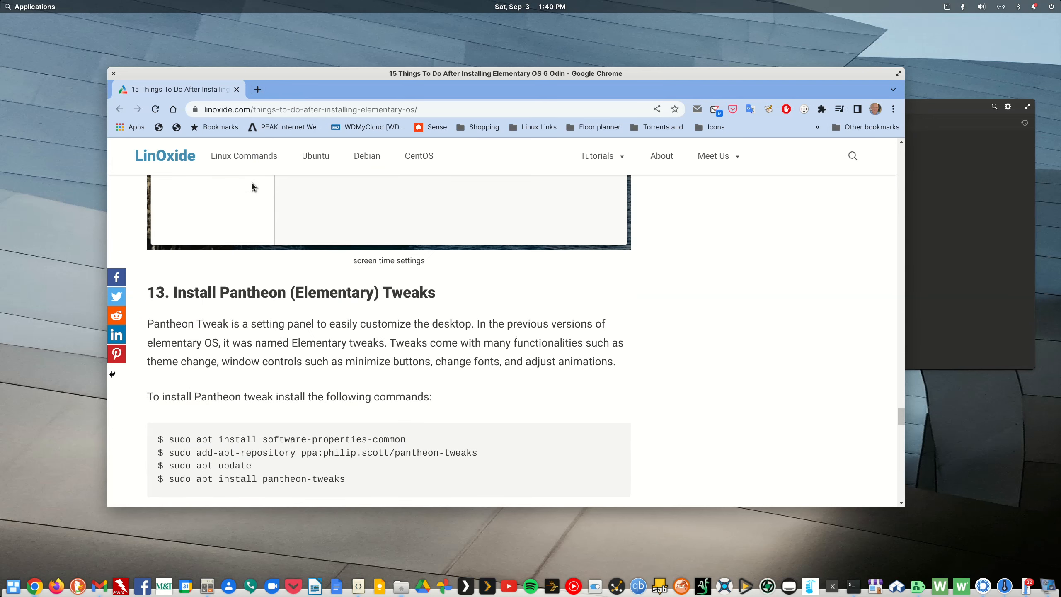
pyautogui.click(892, 109)
pyautogui.moveTo(819, 263)
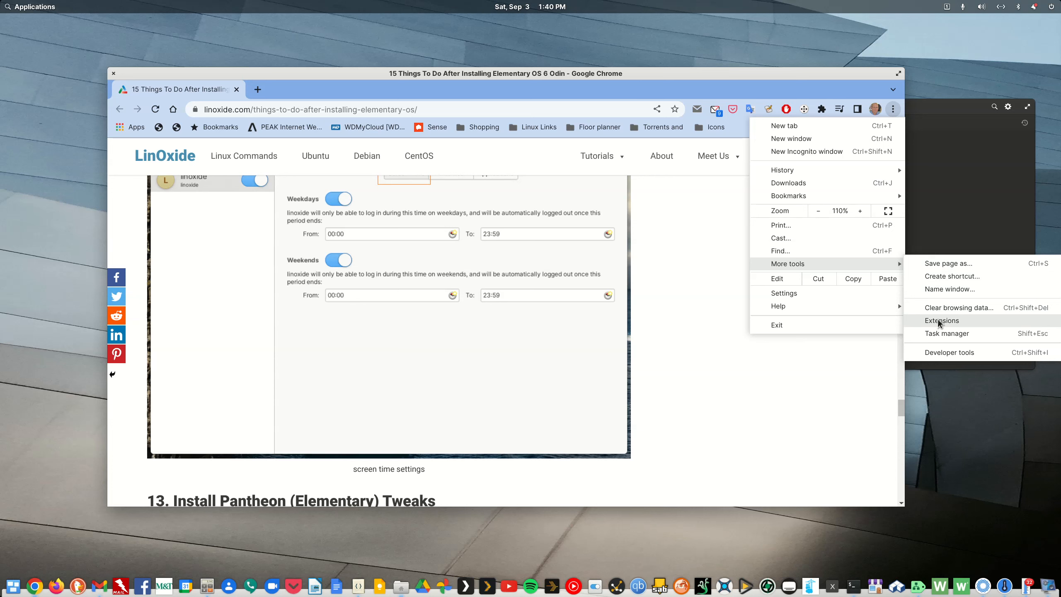
pyautogui.click(940, 277)
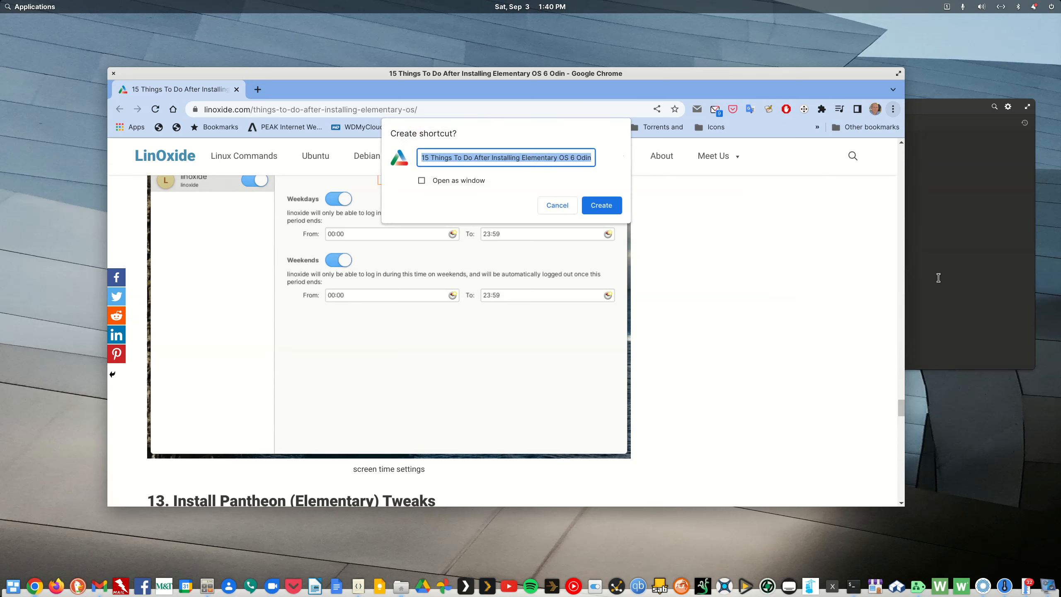
pyautogui.click(521, 160)
pyautogui.click(421, 180)
pyautogui.click(601, 205)
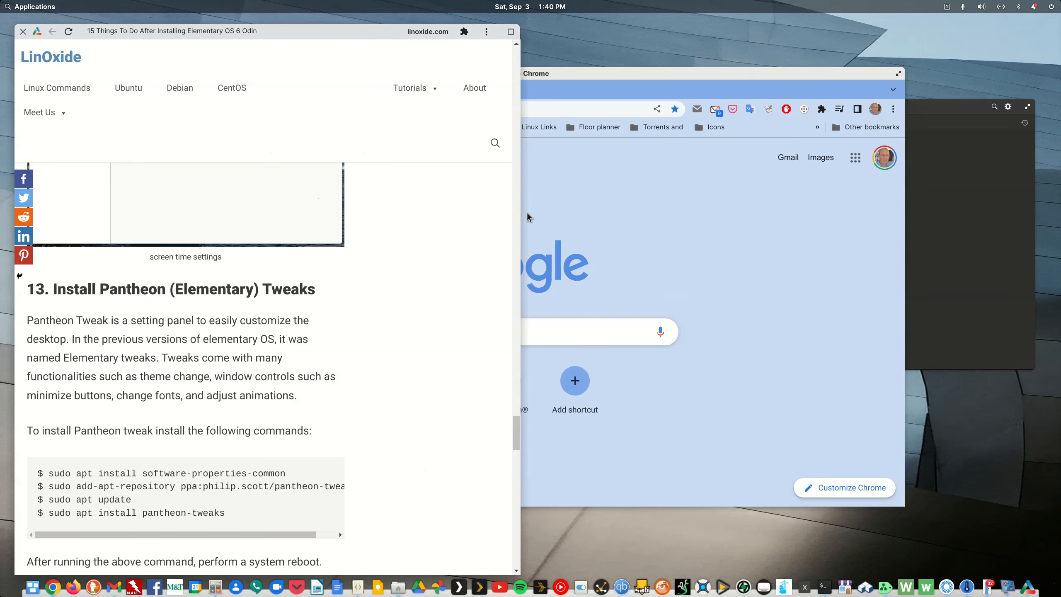
pyautogui.moveTo(185, 41); pyautogui.dragTo(372, 53)
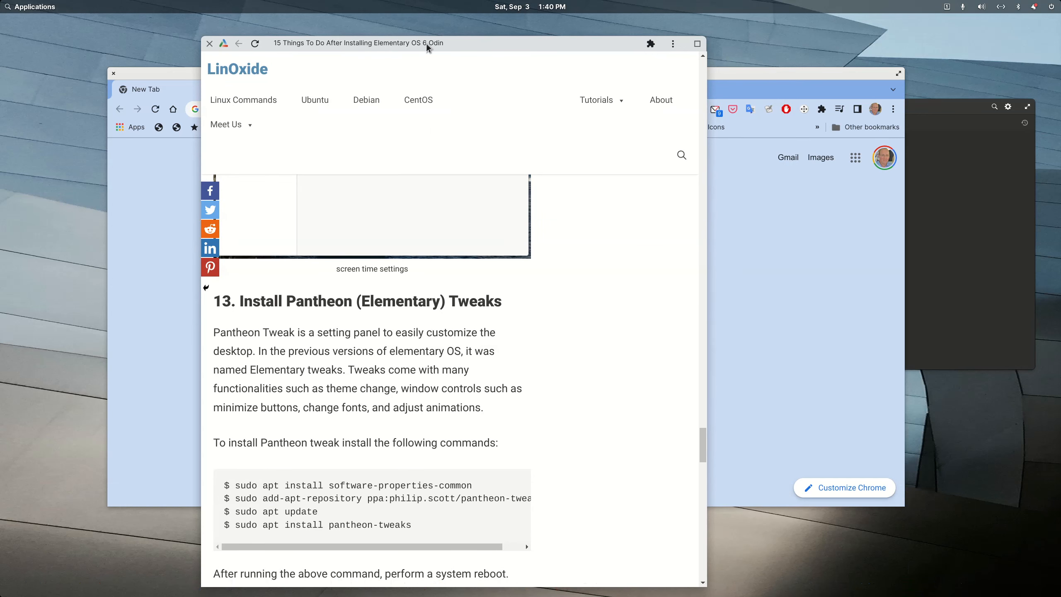
pyautogui.moveTo(347, 34); pyautogui.dragTo(435, 51)
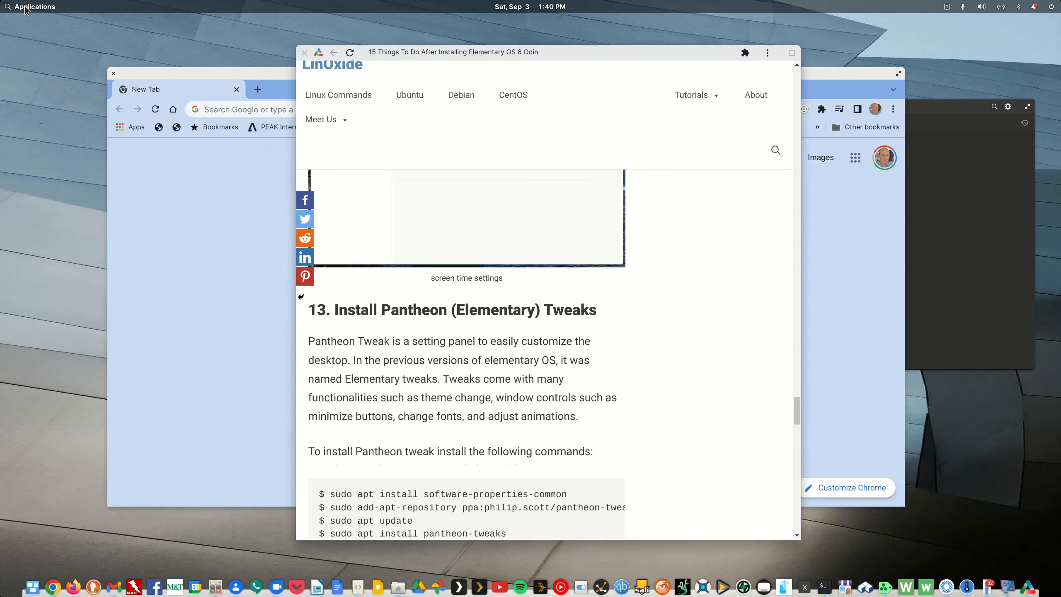
# - Search the applications for "app", open AppEditor, and view the launcher entries for Flashmail and Google Chat
pyautogui.click(25, 7)
pyautogui.write('app')
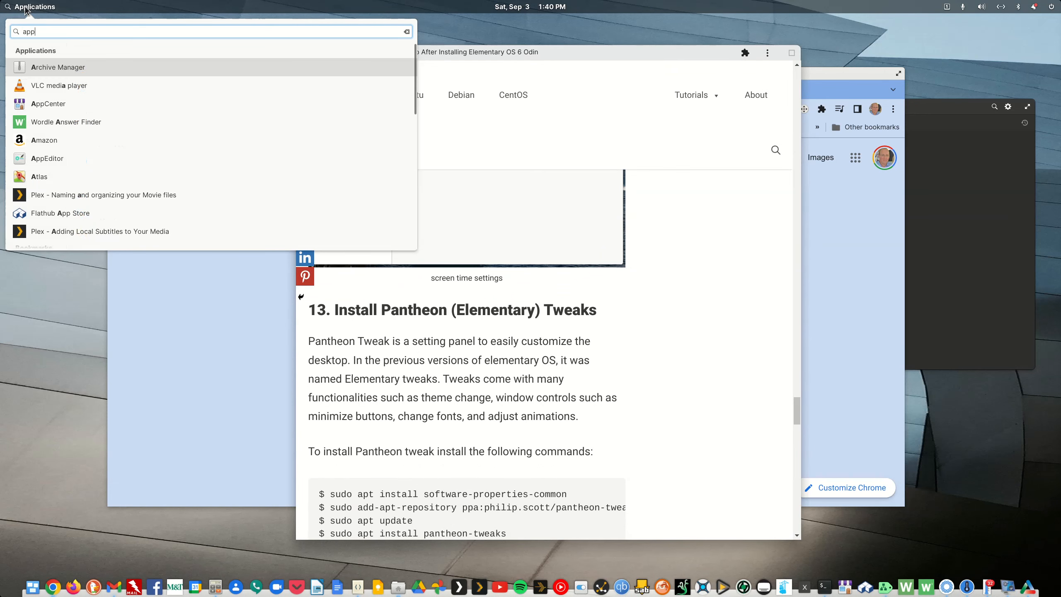
pyautogui.click(30, 85)
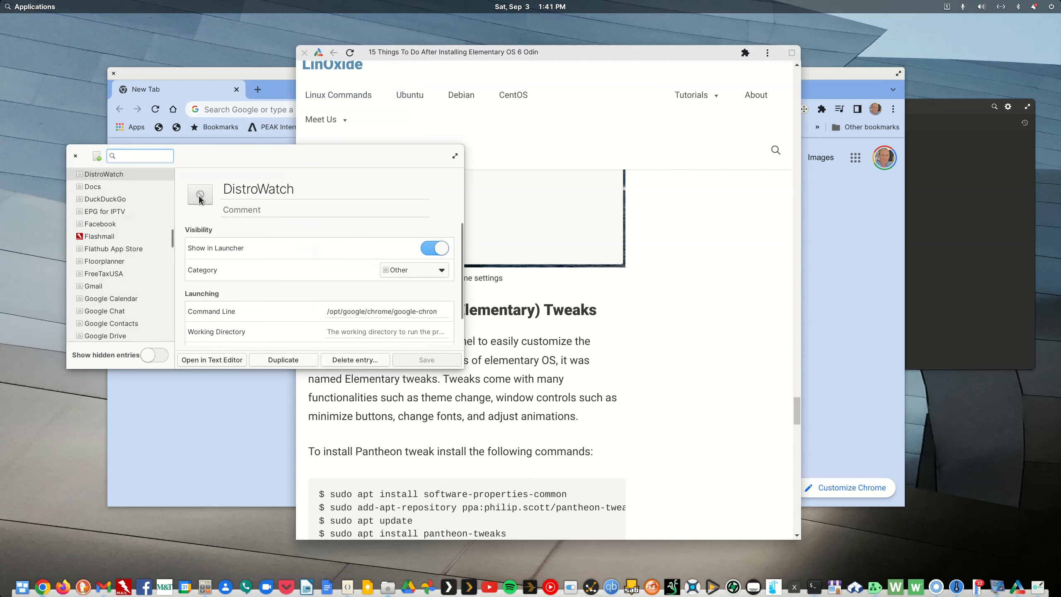
pyautogui.click(114, 237)
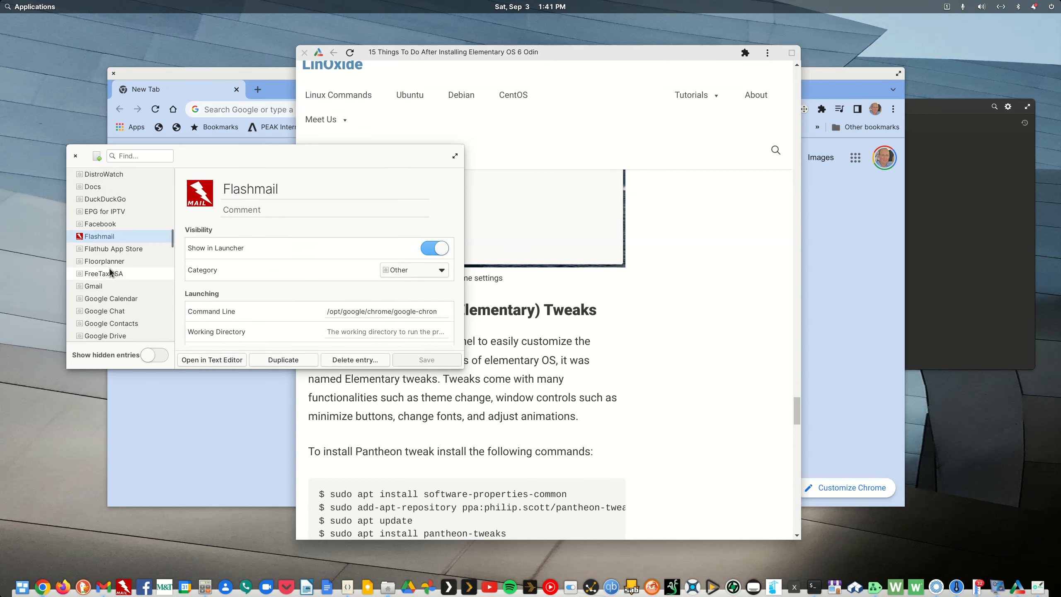
pyautogui.click(110, 294)
pyautogui.click(116, 311)
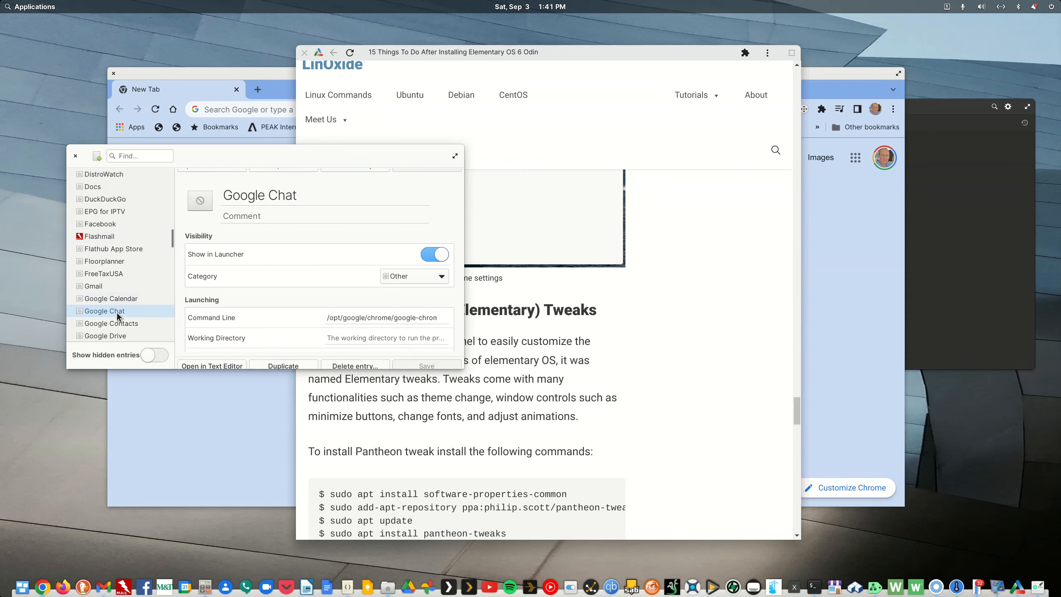
pyautogui.click(118, 332)
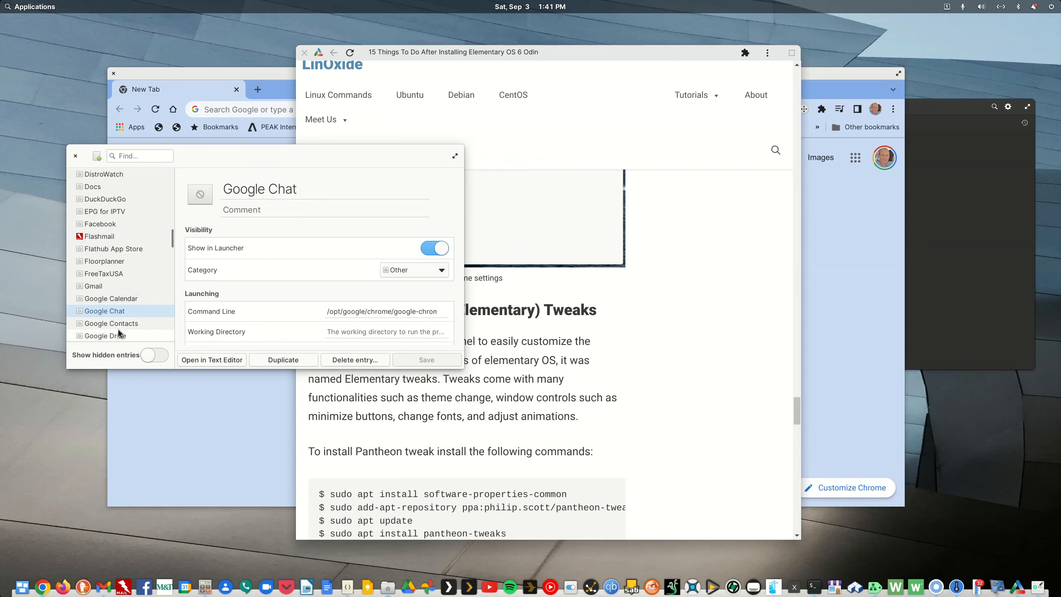
# - Close AppEditor, the article's shortcut window, Chrome and Terminal to clear the desktop
pyautogui.click(75, 156)
pyautogui.click(304, 53)
pyautogui.click(113, 73)
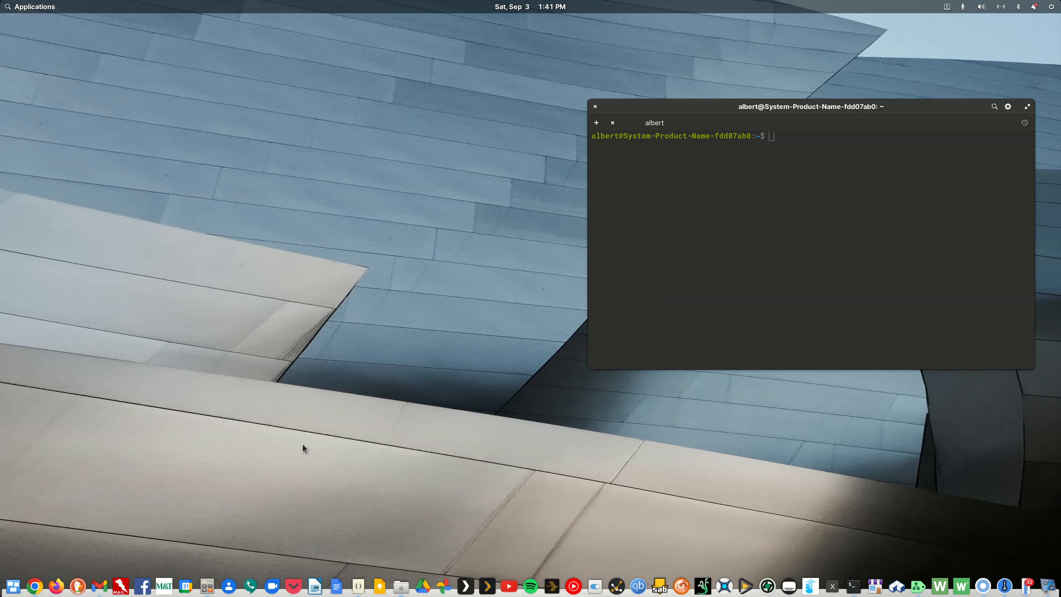
pyautogui.click(593, 107)
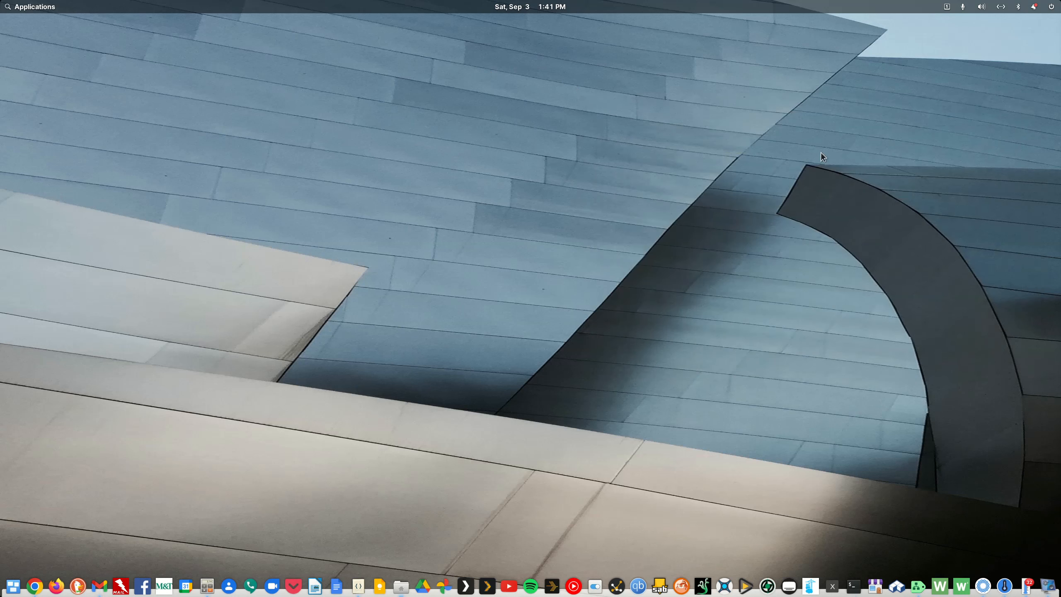